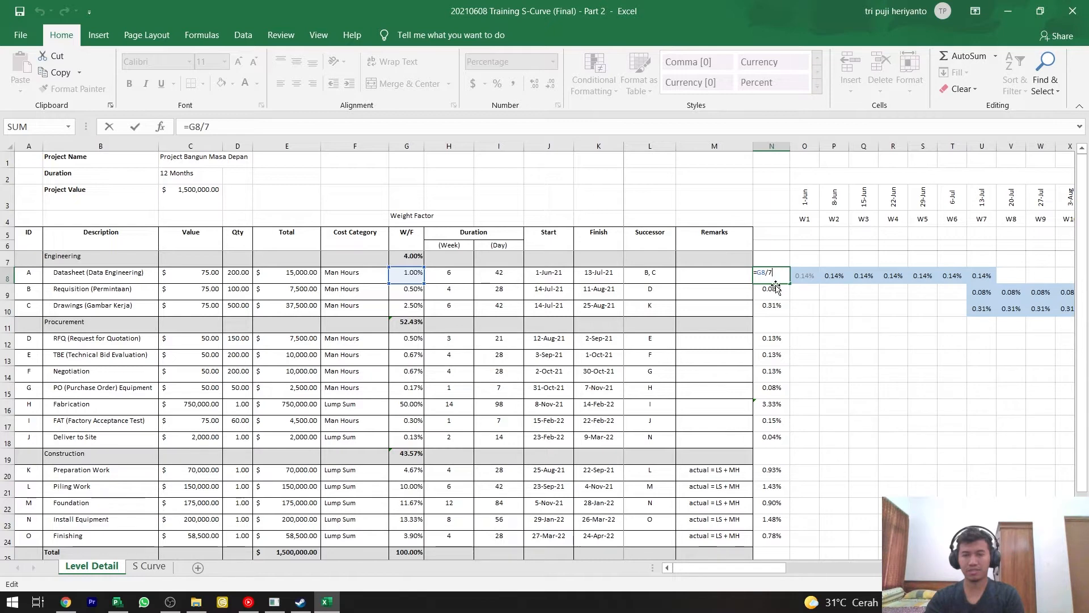
# - Examine the weekly weight formulas in N8 and N9 and the percentages spread along the timeline for Datasheet and Requisition
pyautogui.hotkey('ctrl', 'Return')
pyautogui.moveTo(798, 276); pyautogui.dragTo(981, 276)
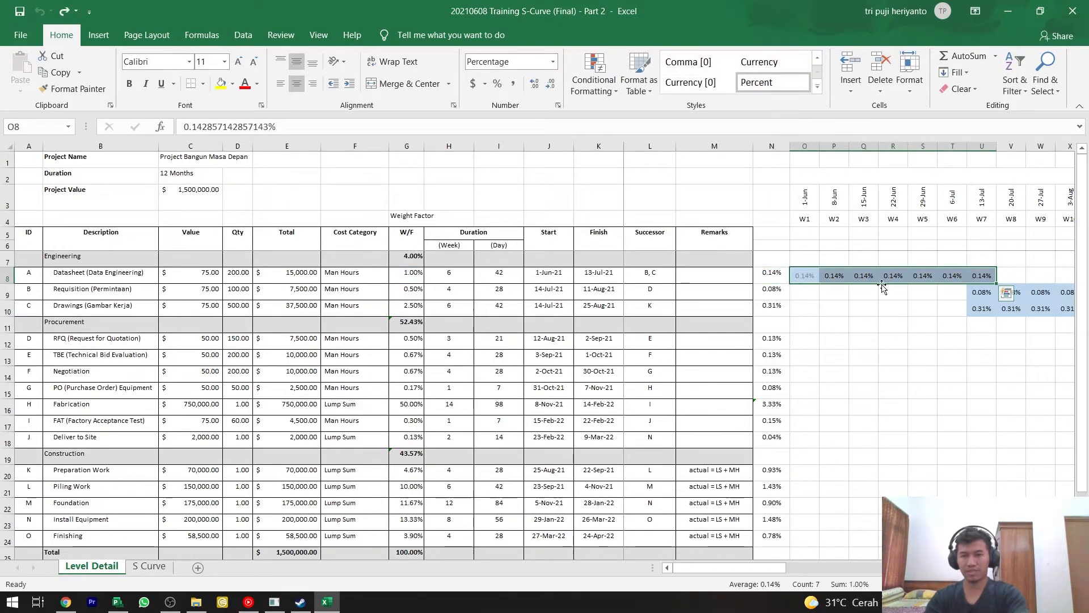
pyautogui.click(771, 273)
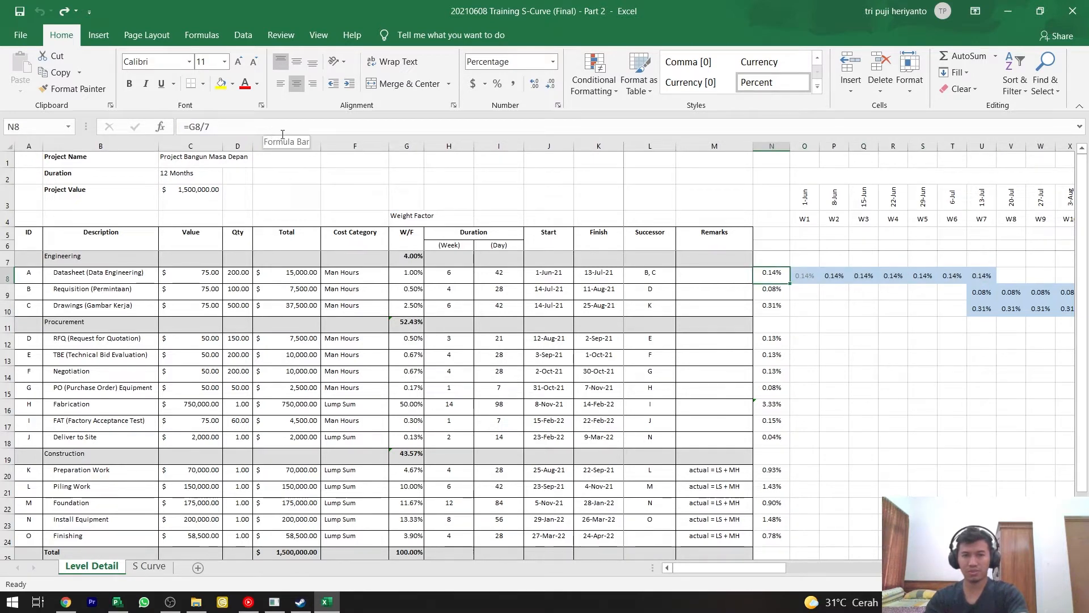
pyautogui.click(990, 296)
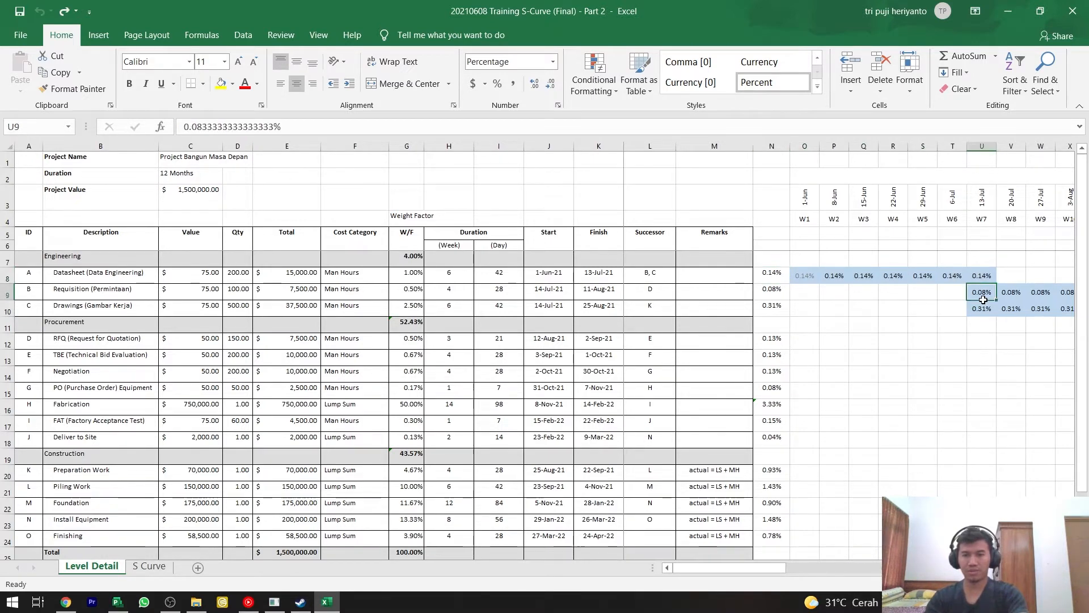
pyautogui.click(775, 292)
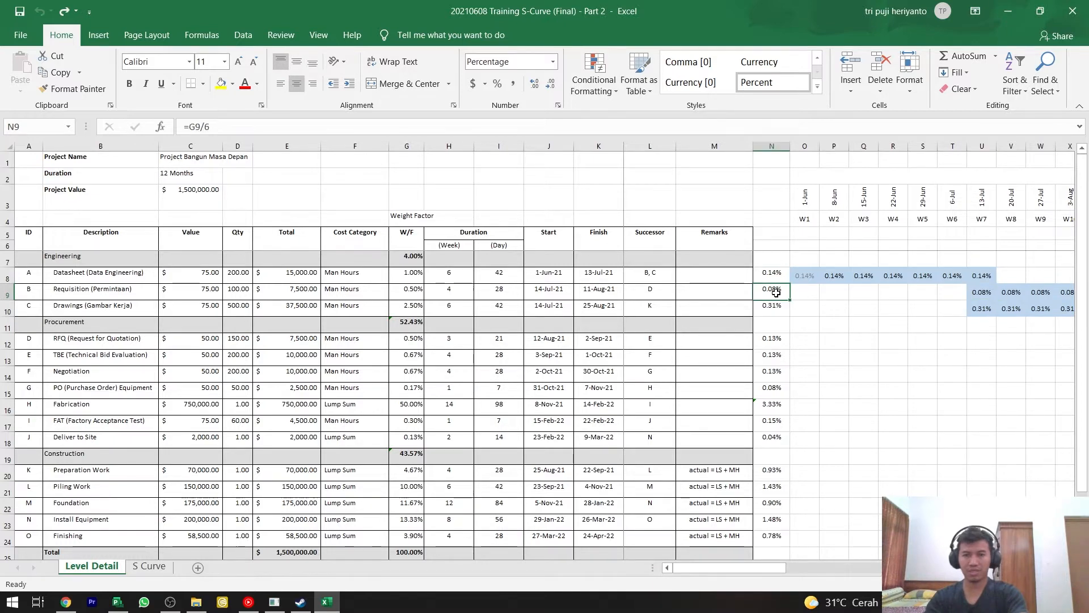
pyautogui.click(979, 298)
pyautogui.press('Right')
pyautogui.press('Right')
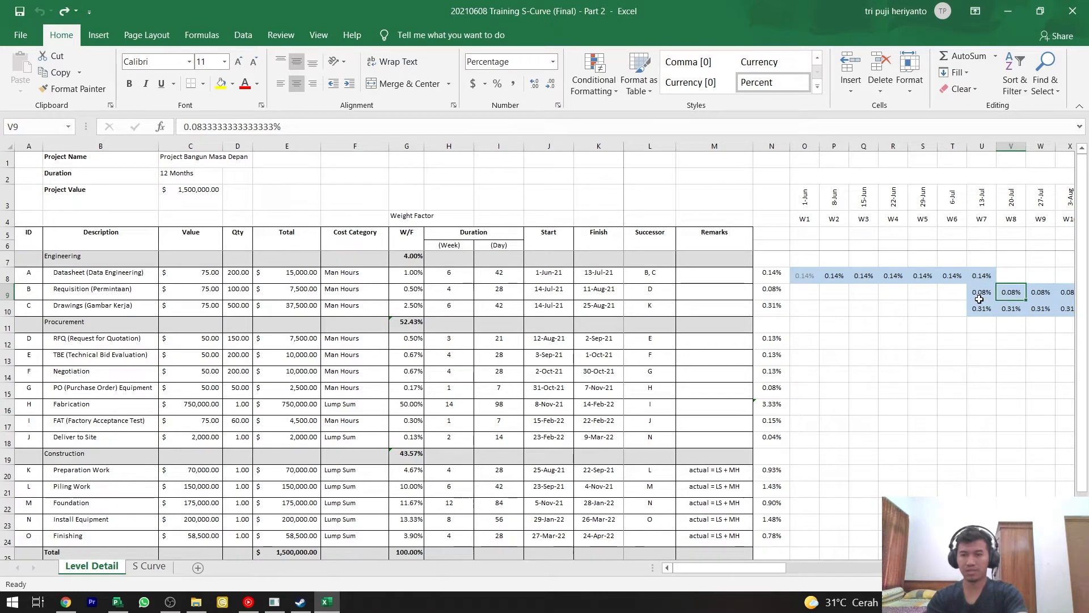
pyautogui.press('Right')
pyautogui.press('Right')
pyautogui.press('Right')
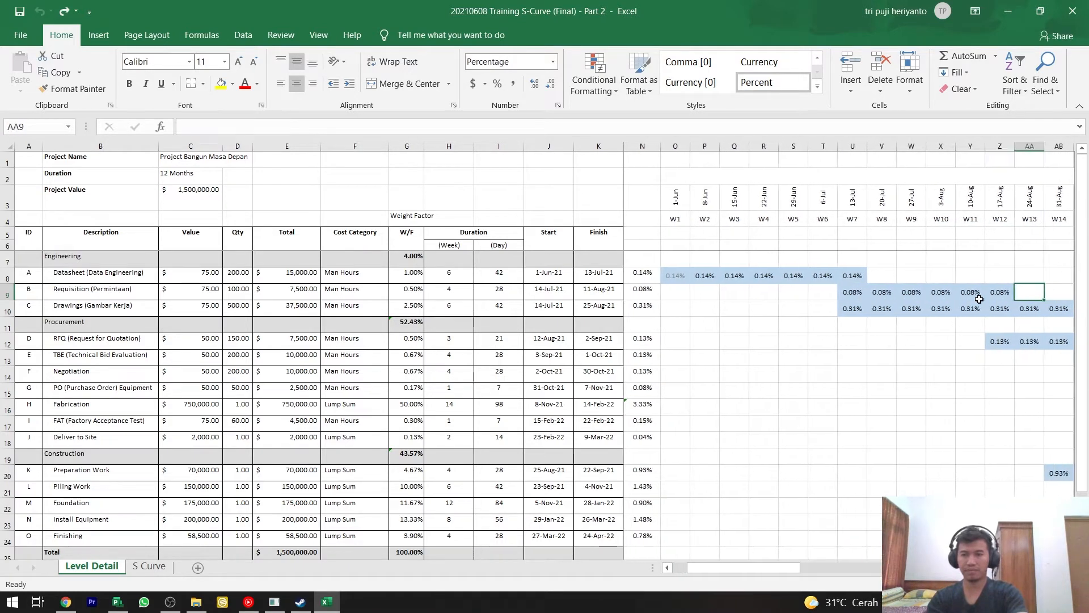
pyautogui.press('Left')
pyautogui.press('Left')
pyautogui.press('Left')
pyautogui.press('Left')
pyautogui.press('Left')
pyautogui.press('Left')
pyautogui.press('Left')
pyautogui.press('Left')
pyautogui.press('Left')
pyautogui.press('Left')
pyautogui.press('Left')
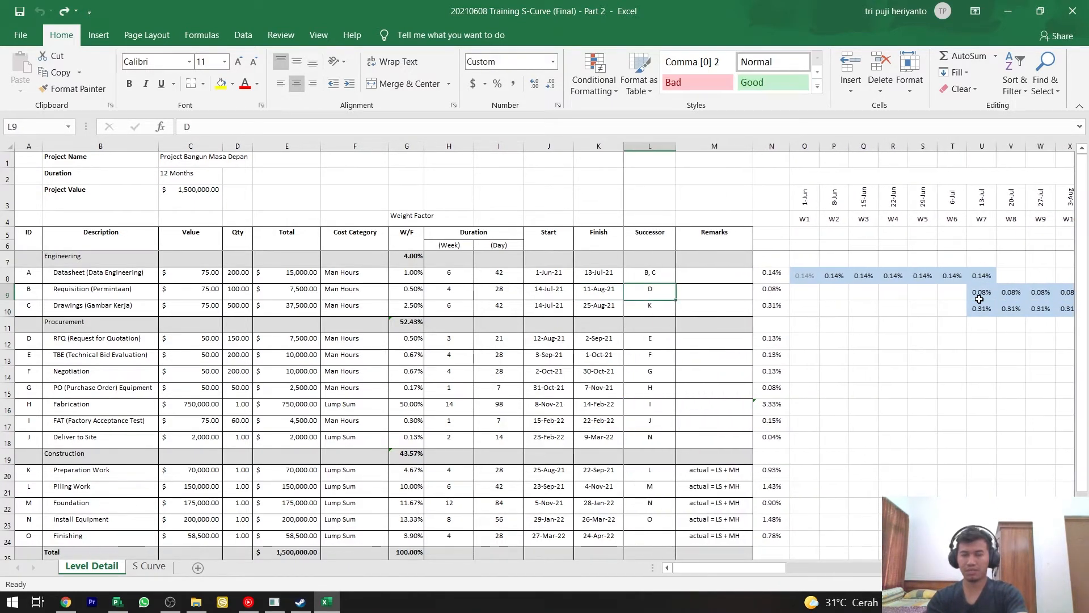
pyautogui.press('Down')
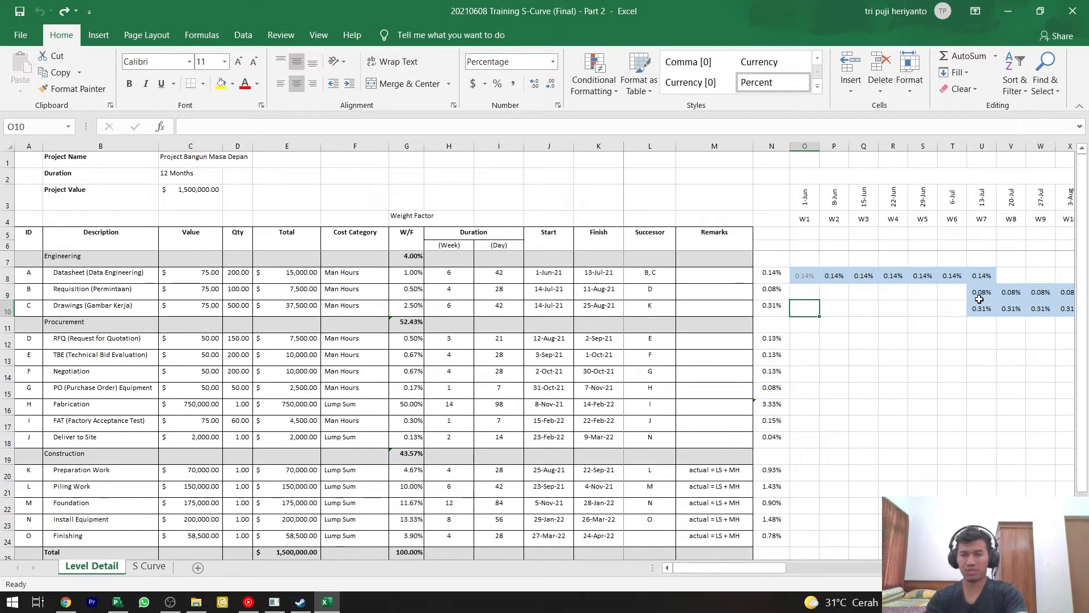
pyautogui.press('Up')
pyautogui.press('Up')
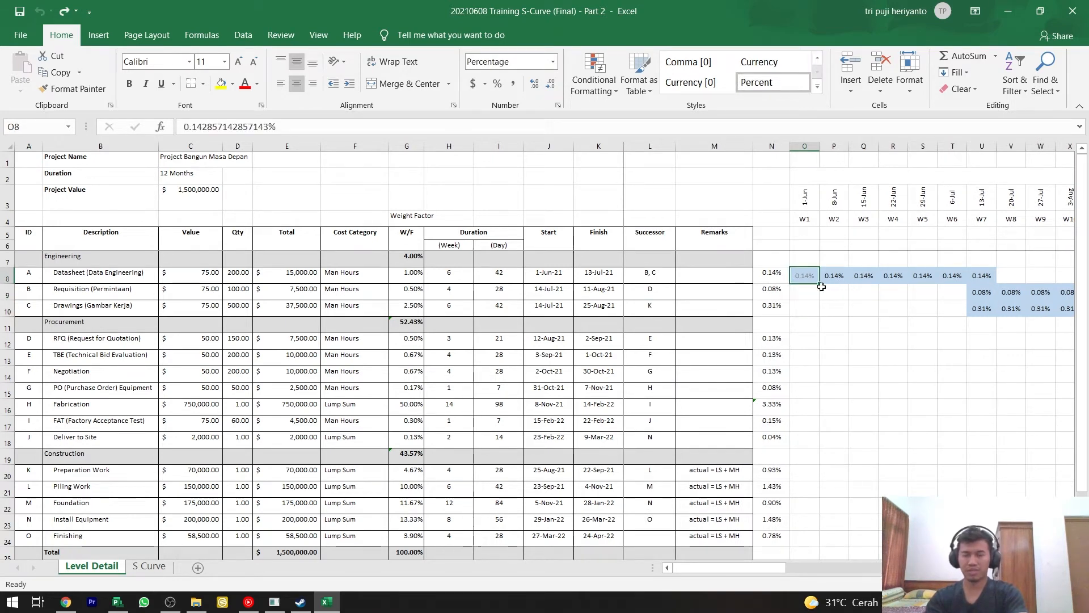
# - Set the number format of the whole column N to General
pyautogui.click(784, 275)
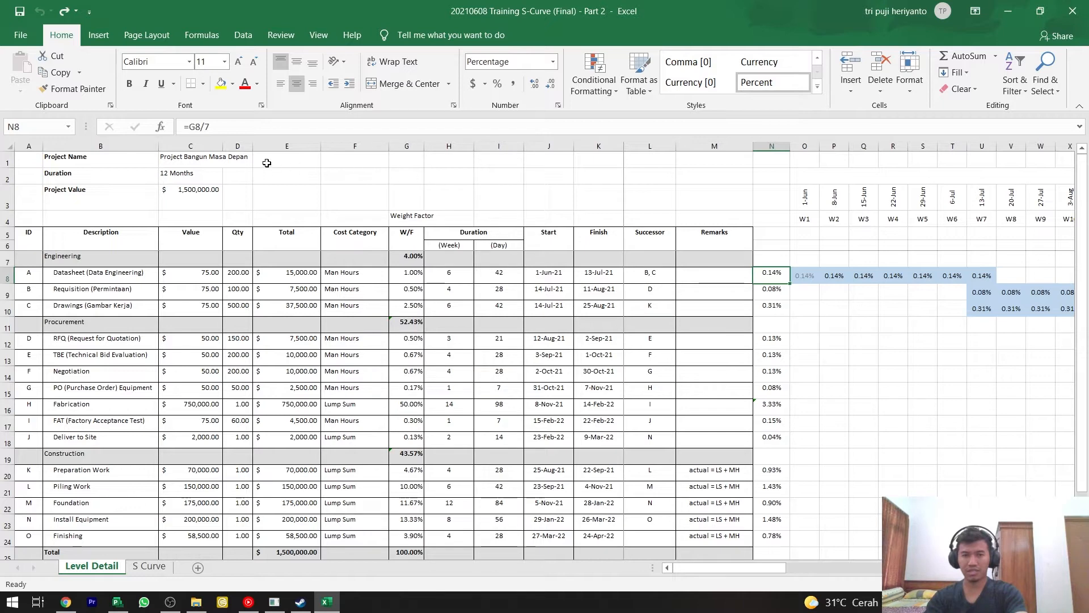
pyautogui.click(768, 150)
pyautogui.click(518, 61)
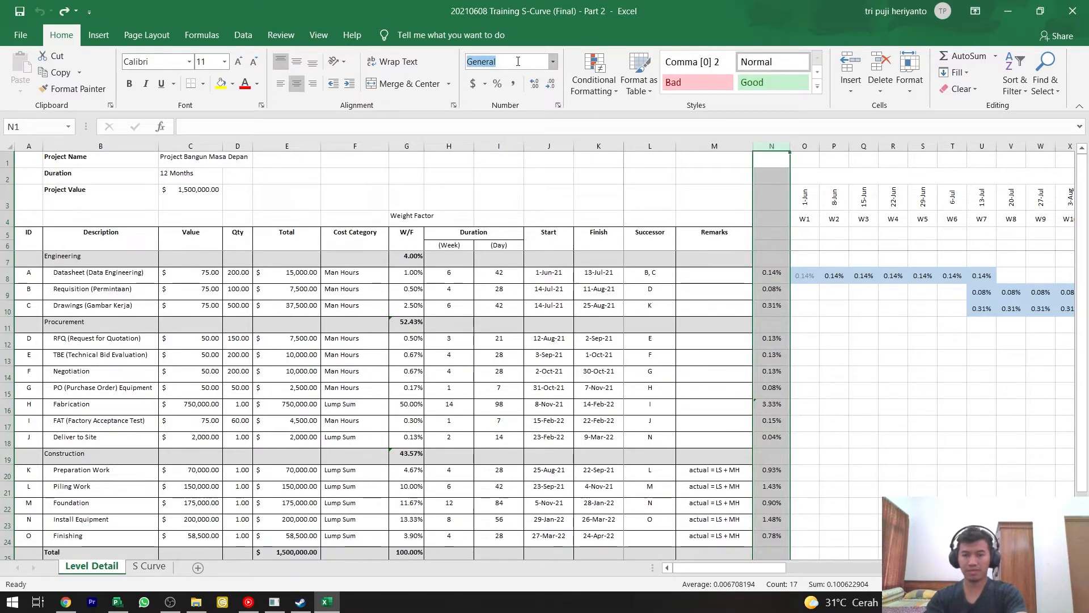
pyautogui.press('Return')
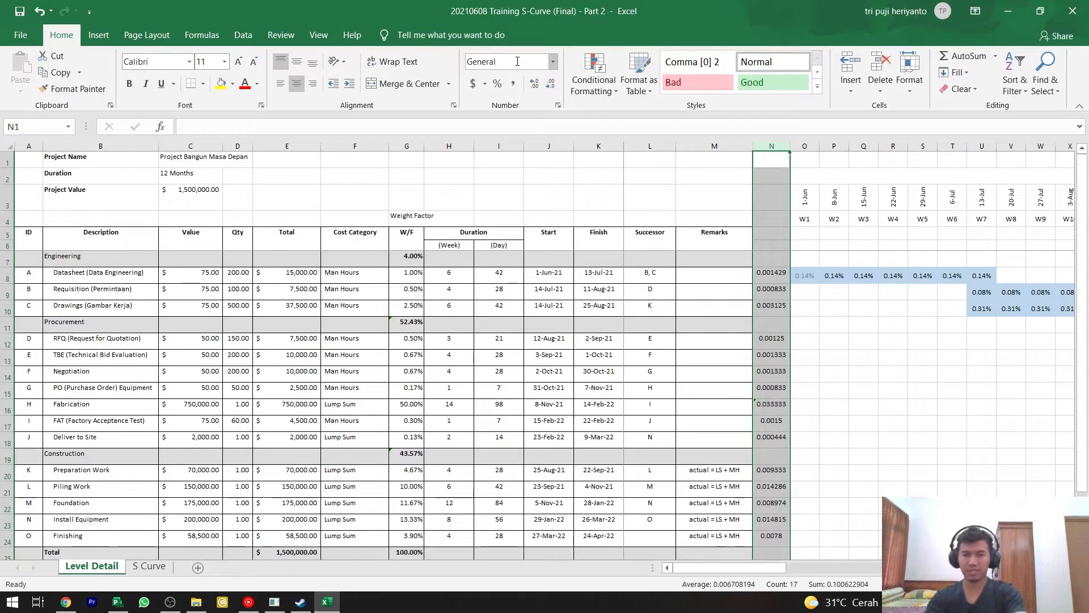
# - Replace the formulas in column N for Engineering items A to C with the week counts 7, 6 and 8
pyautogui.click(776, 272)
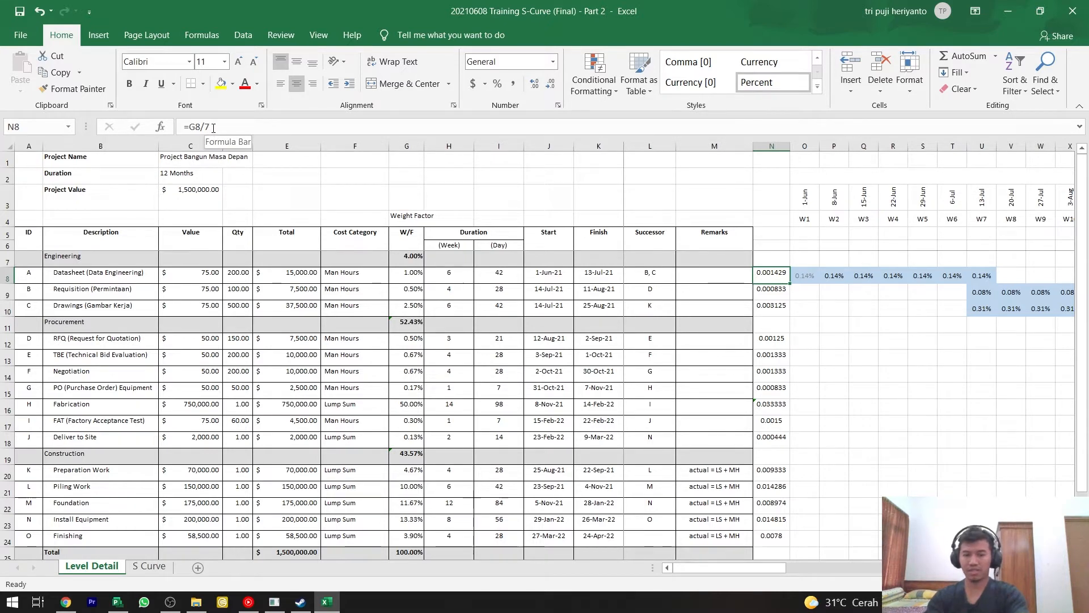
pyautogui.write('7')
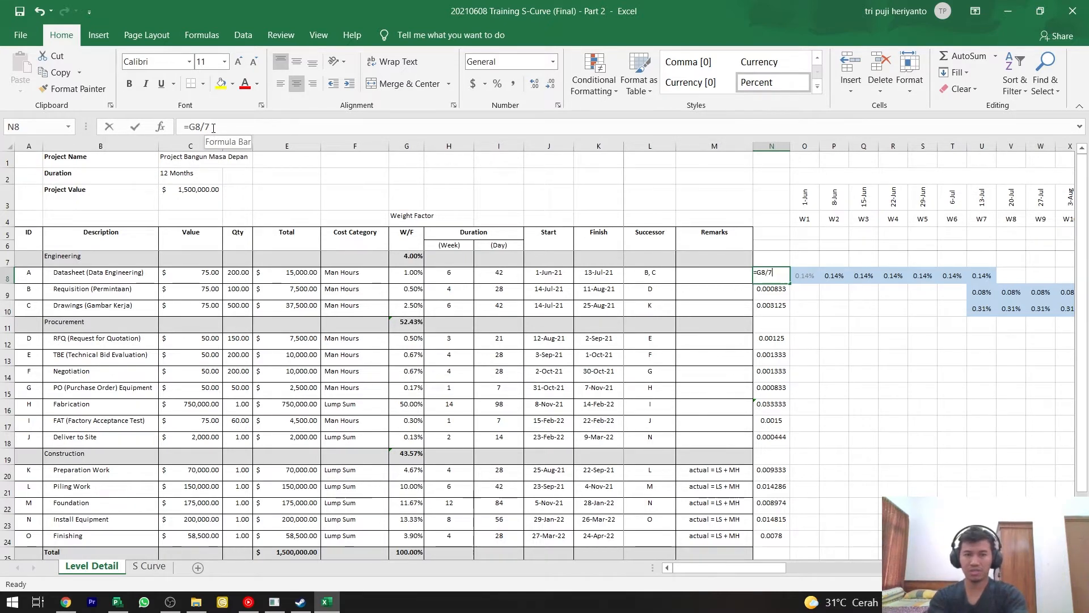
pyautogui.press('Return')
pyautogui.write('6')
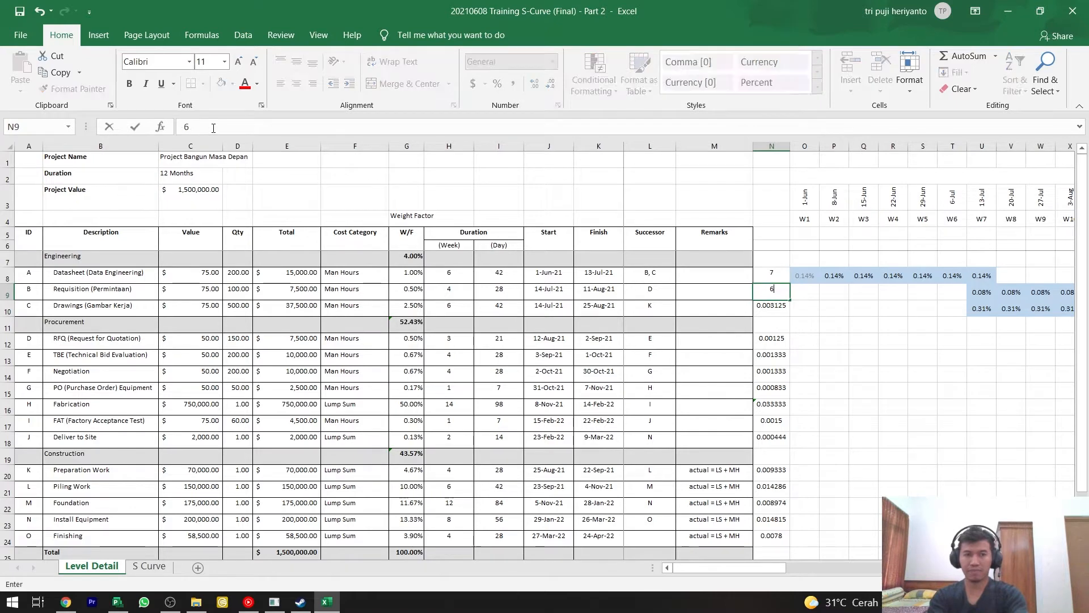
pyautogui.press('Return')
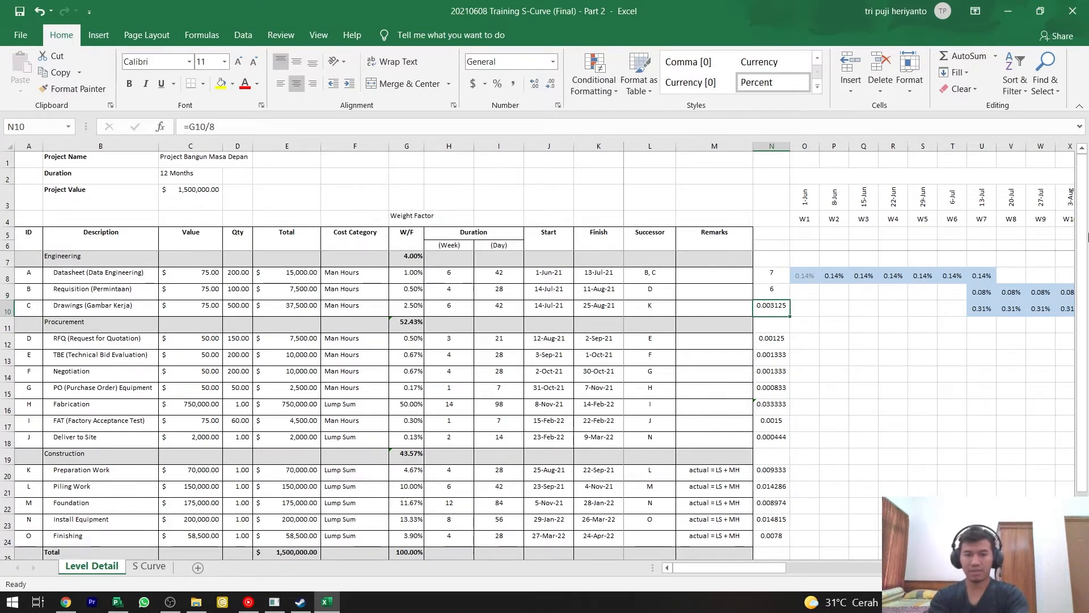
pyautogui.write('8')
pyautogui.press('Return')
# - Replace the column N formulas for Procurement items D to J with the week counts 4, 5, 5, 2, 15, 2 and 3
pyautogui.press('Down')
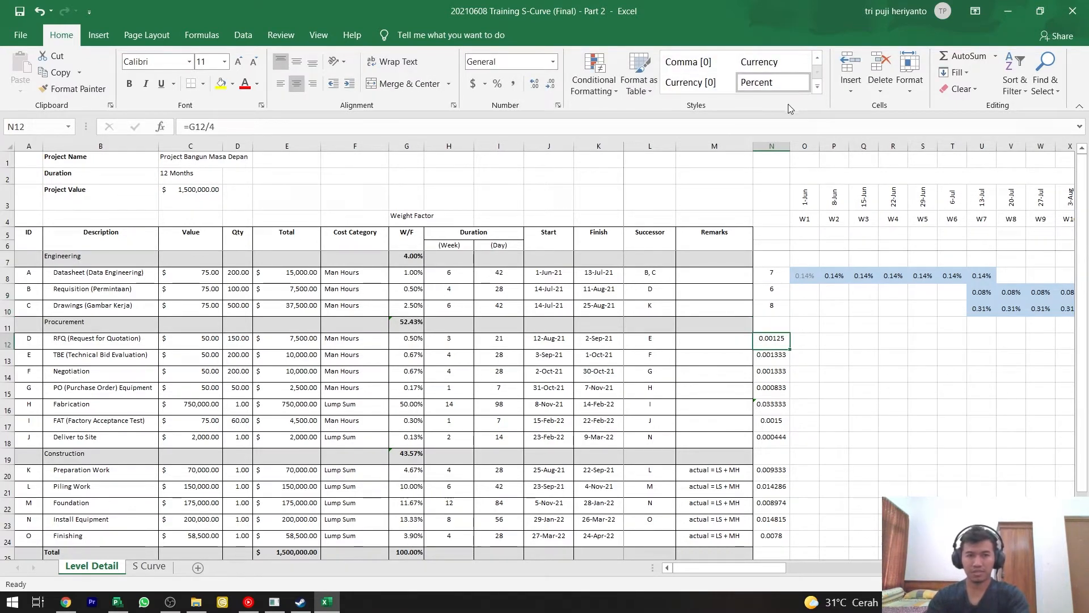
pyautogui.click(259, 120)
pyautogui.press('Escape')
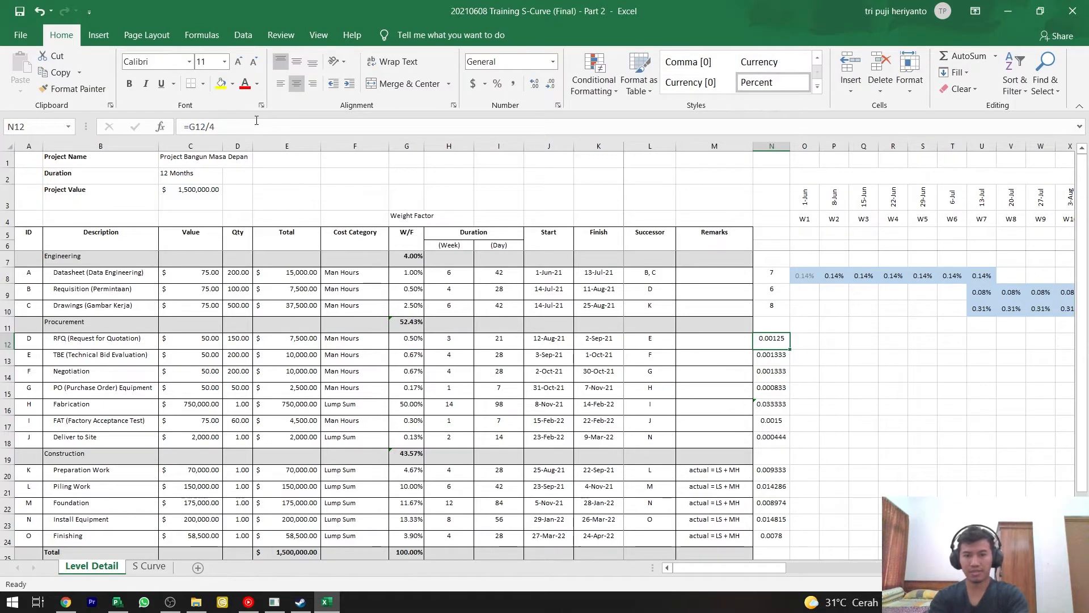
pyautogui.write('4')
pyautogui.press('Return')
pyautogui.write('5')
pyautogui.press('Return')
pyautogui.write('5')
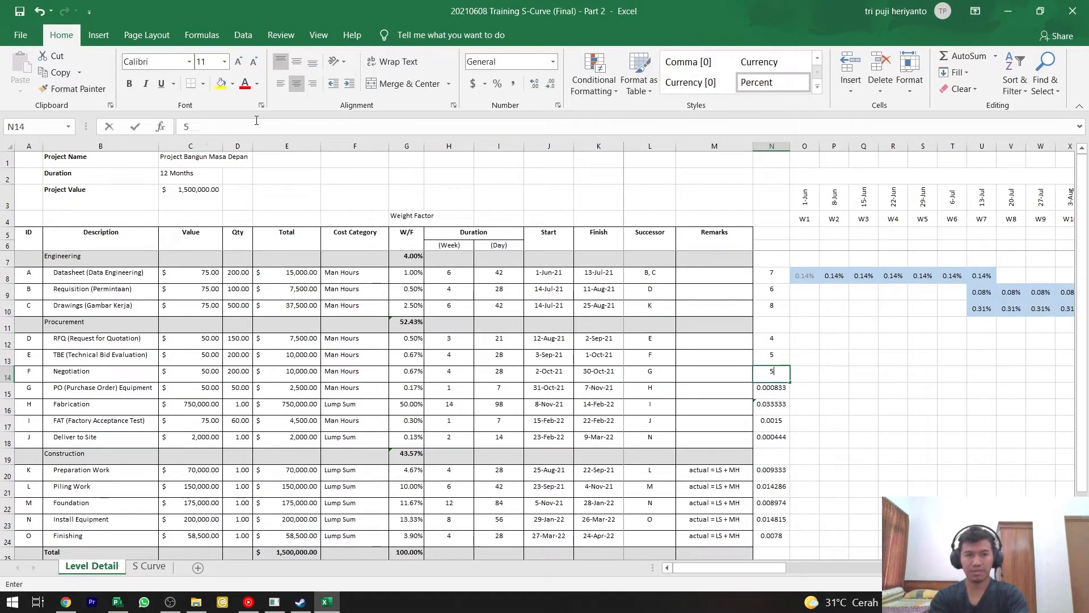
pyautogui.press('Return')
pyautogui.write('2')
pyautogui.press('Return')
pyautogui.write('15')
pyautogui.press('Return')
pyautogui.write('2')
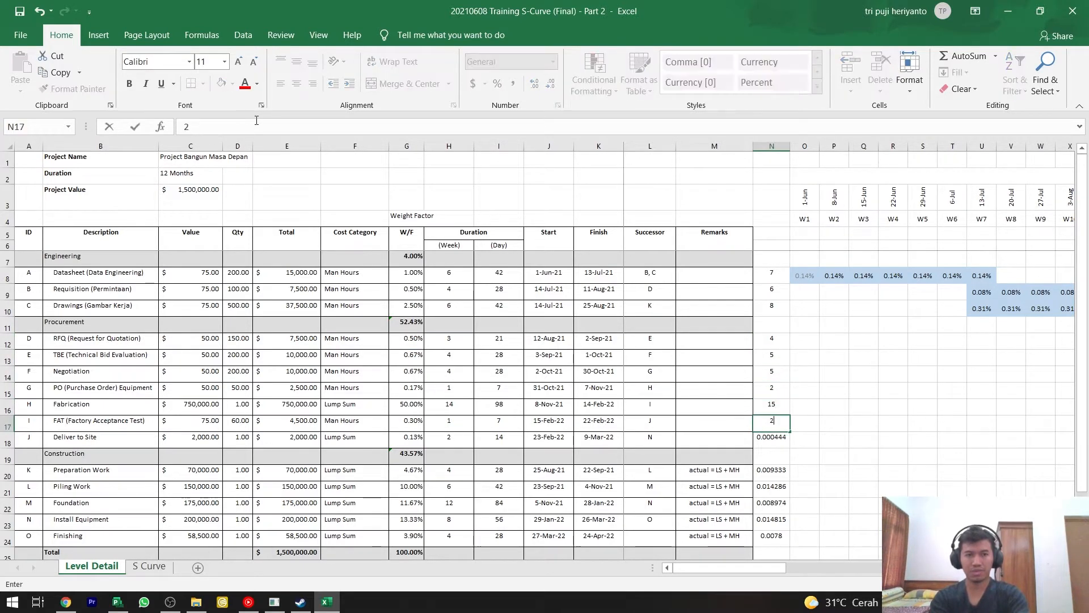
pyautogui.press('Return')
pyautogui.write('3')
pyautogui.press('Return')
# - Replace the column N formulas for Construction items K to O with the week counts 5, 7, 13, 9 and 5
pyautogui.press('Return')
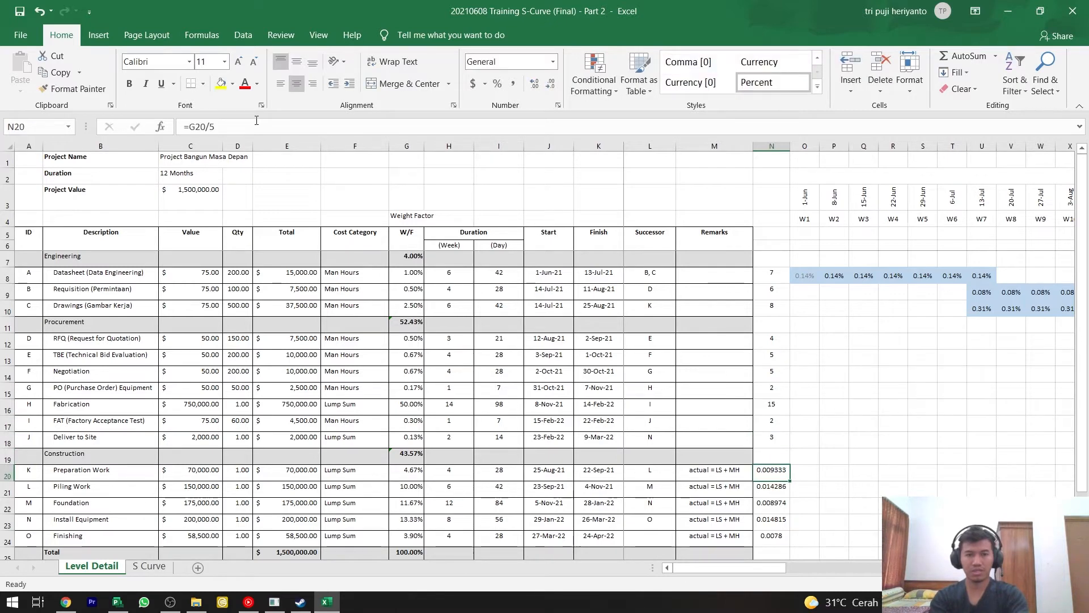
pyautogui.write('5')
pyautogui.press('Return')
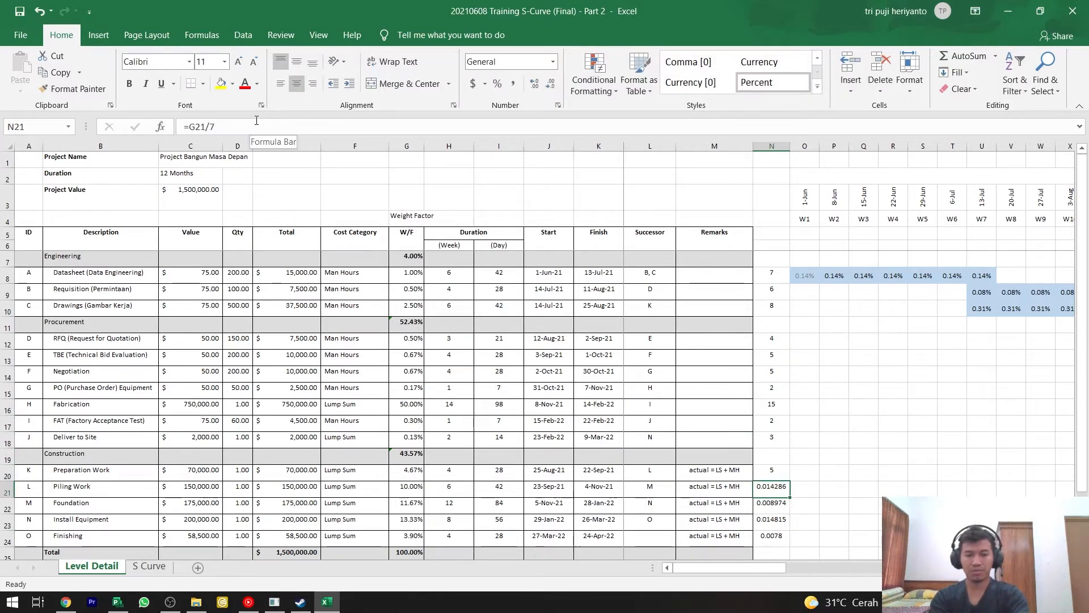
pyautogui.write('7')
pyautogui.press('Return')
pyautogui.press('F2')
pyautogui.press('Escape')
pyautogui.write('13')
pyautogui.press('Return')
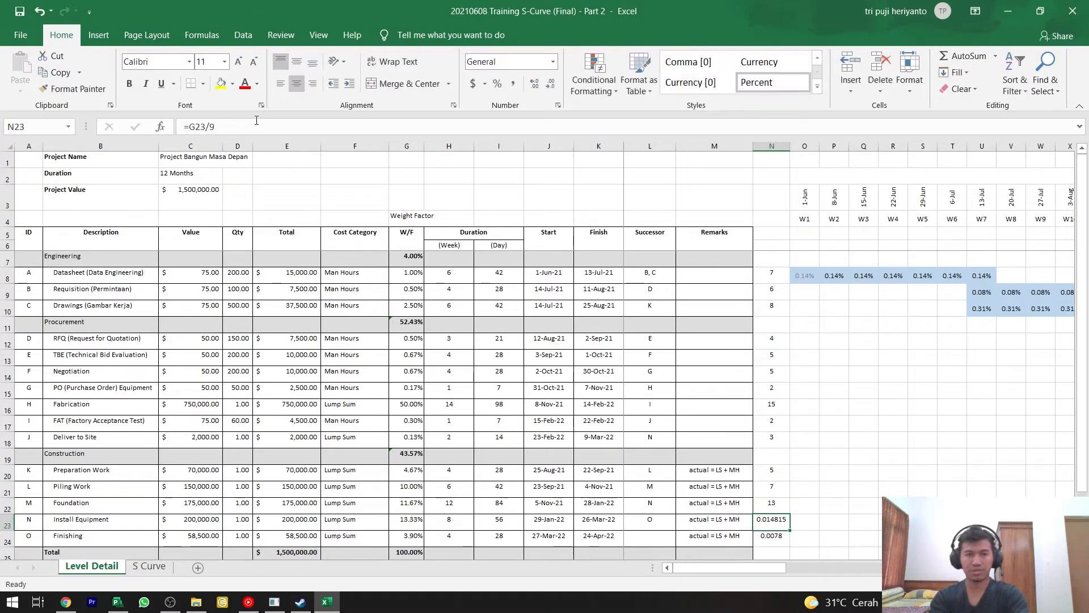
pyautogui.write('9')
pyautogui.press('Return')
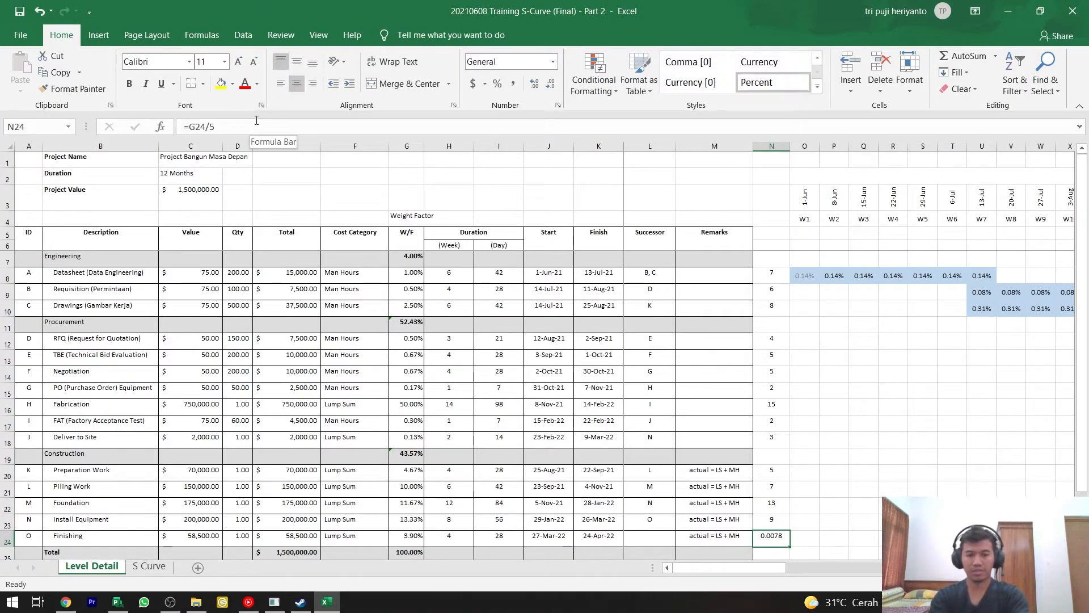
pyautogui.write('5')
pyautogui.press('Return')
# - Clear the weekly percentages from the timeline range O8:BL25, keeping the blue fill
pyautogui.scroll(1, 678, 336)
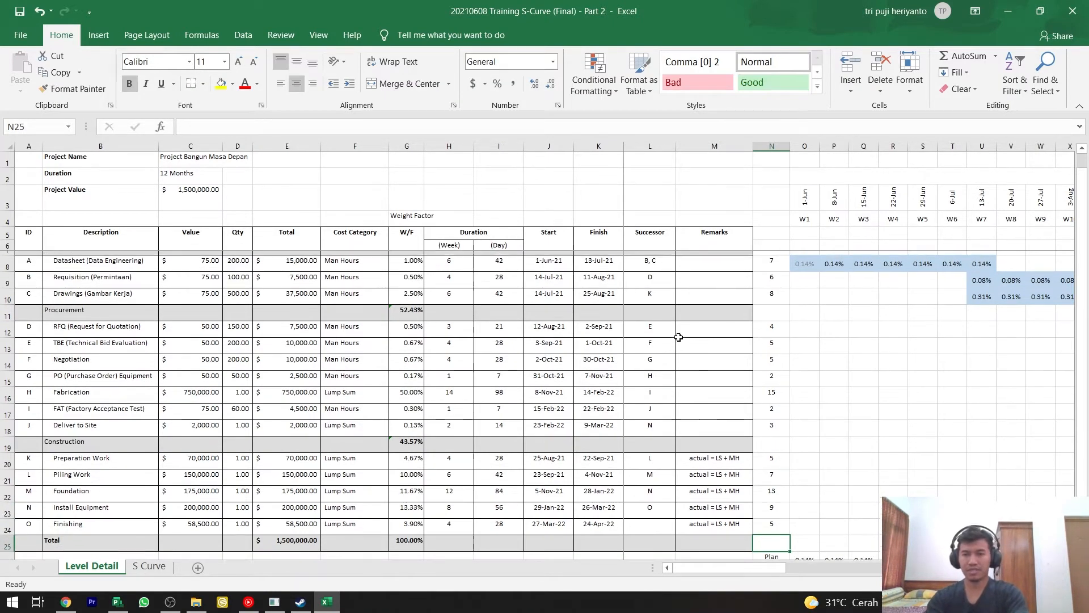
pyautogui.click(805, 276)
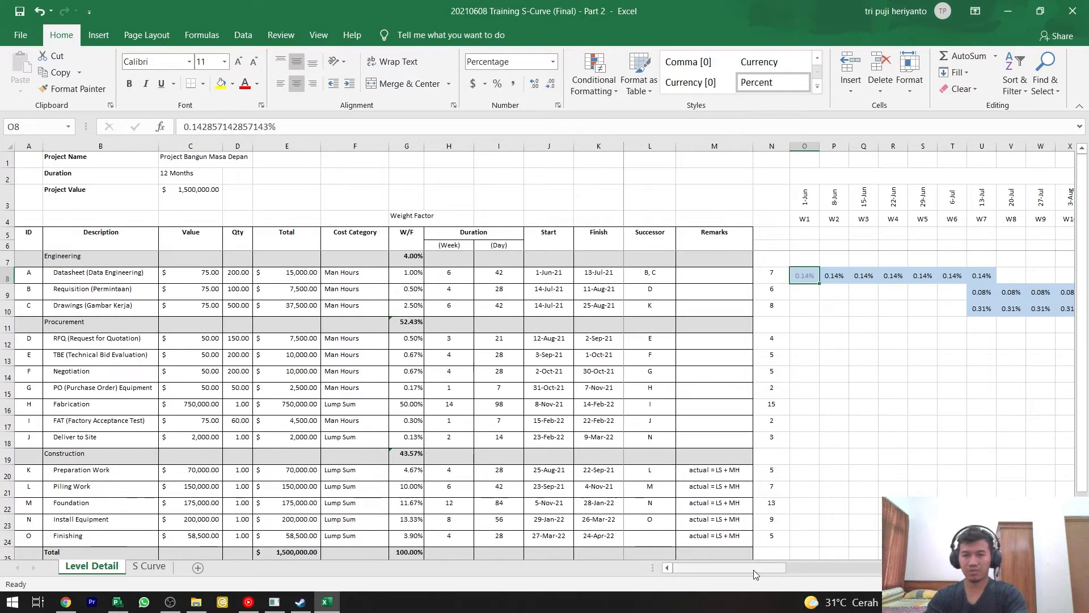
pyautogui.moveTo(753, 569); pyautogui.dragTo(1051, 569)
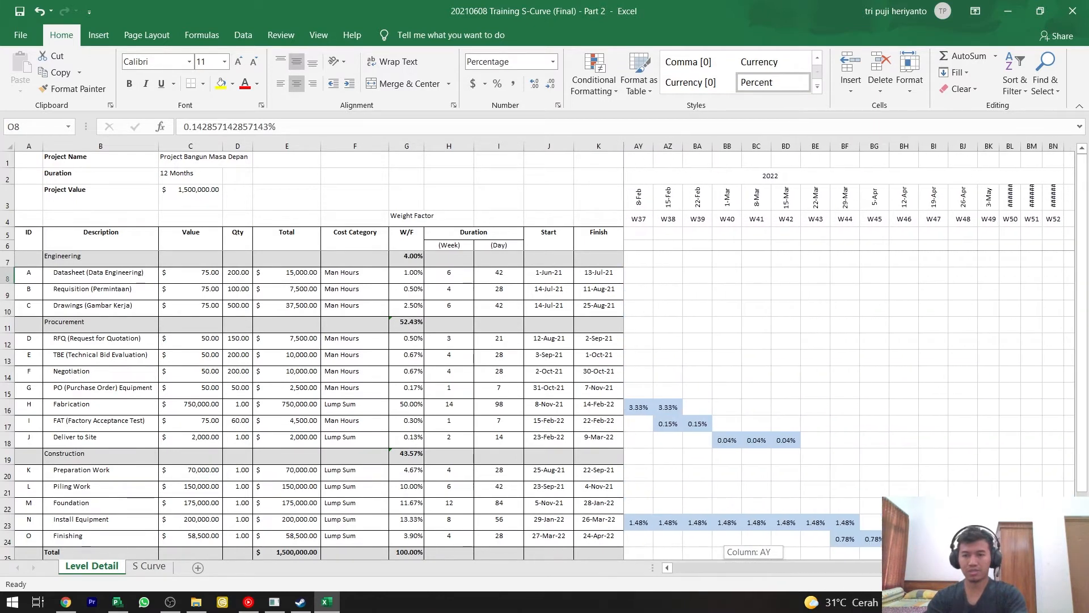
pyautogui.scroll(-2, 1043, 486)
pyautogui.scroll(-2, 1042, 485)
pyautogui.keyDown('shift'); pyautogui.click(1003, 360); pyautogui.keyUp('shift')
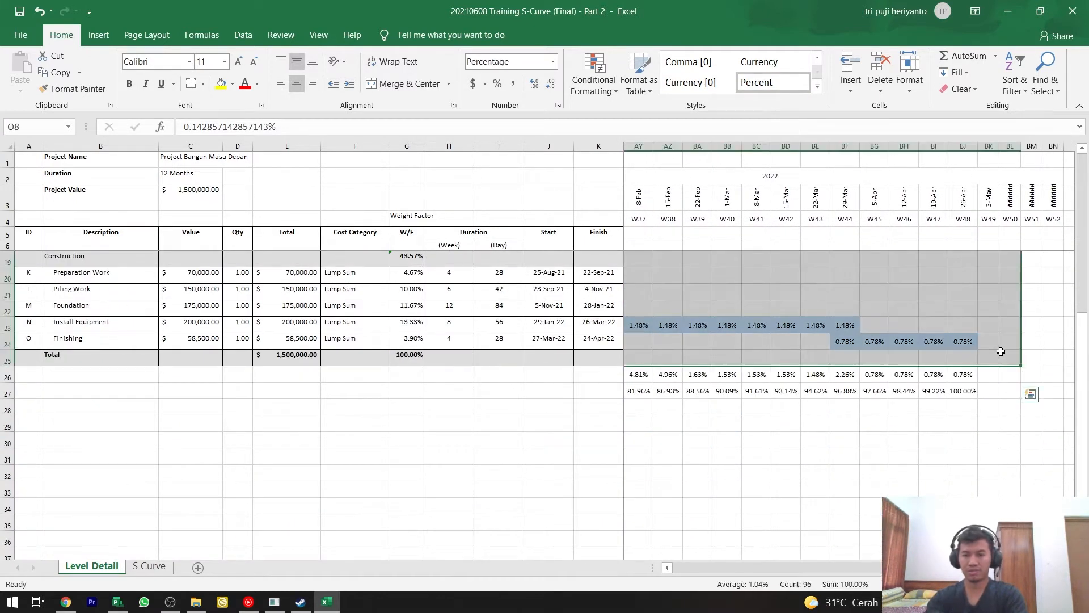
pyautogui.press('Delete')
pyautogui.scroll(4, 868, 340)
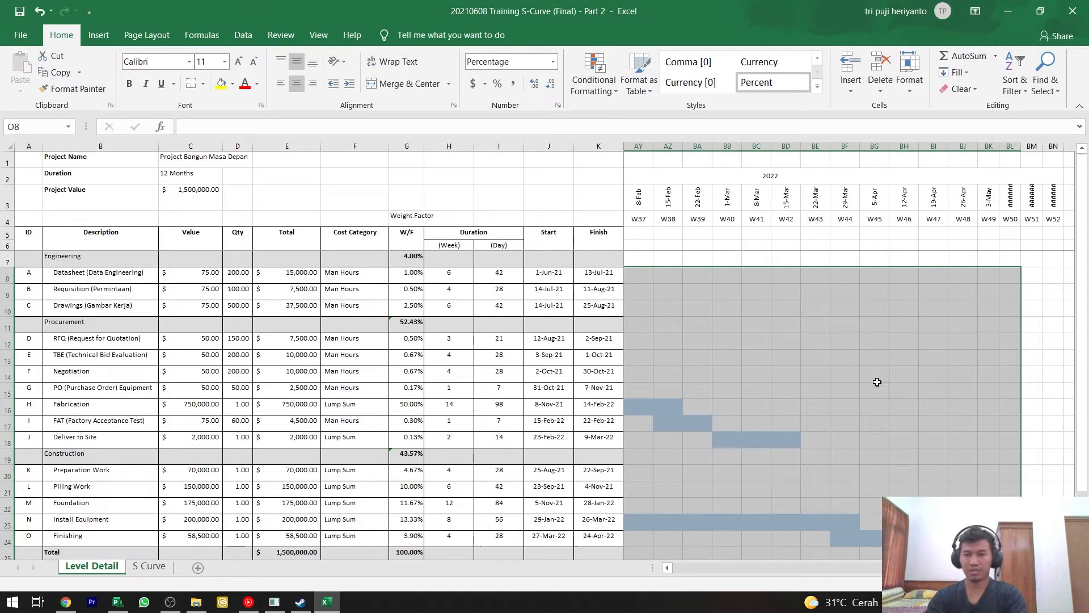
pyautogui.moveTo(964, 570); pyautogui.dragTo(704, 577)
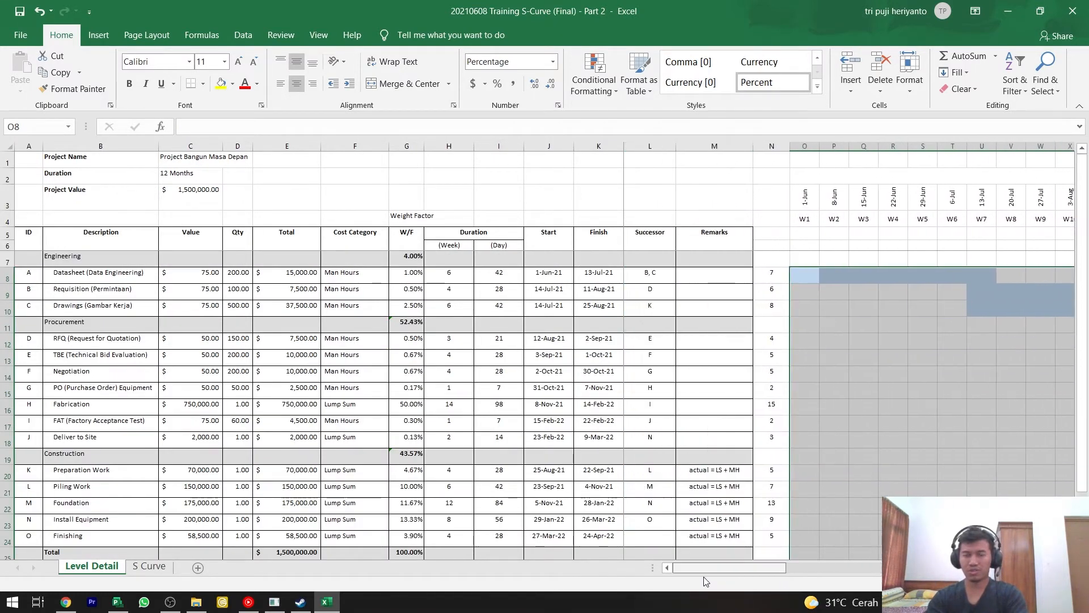
# - Review the Datasheet row's weight factor, start date, finish date and week count, and the first timeline date in O3
pyautogui.click(814, 277)
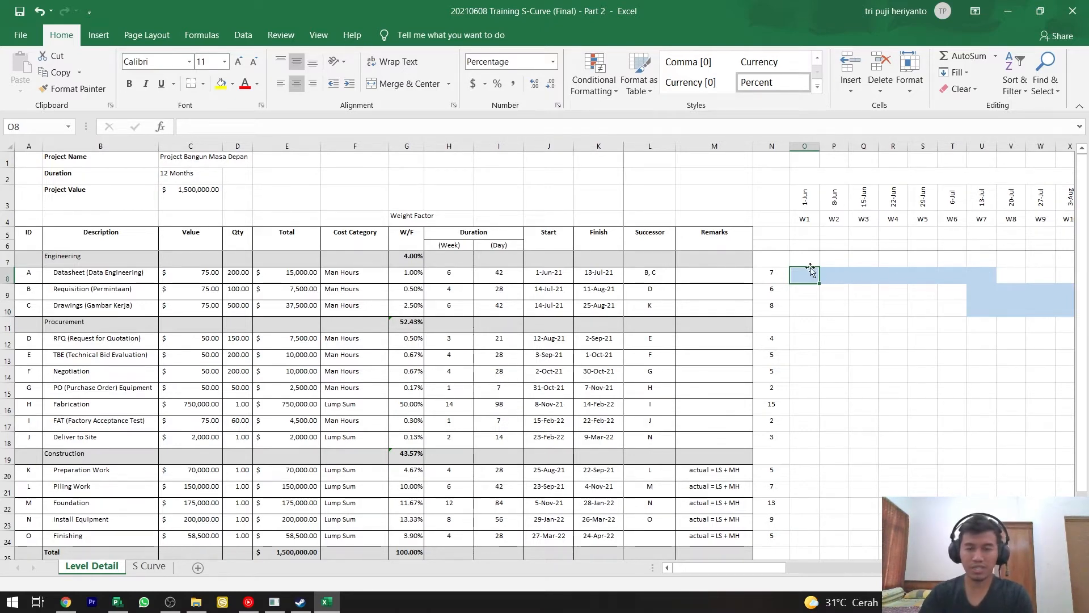
pyautogui.click(413, 275)
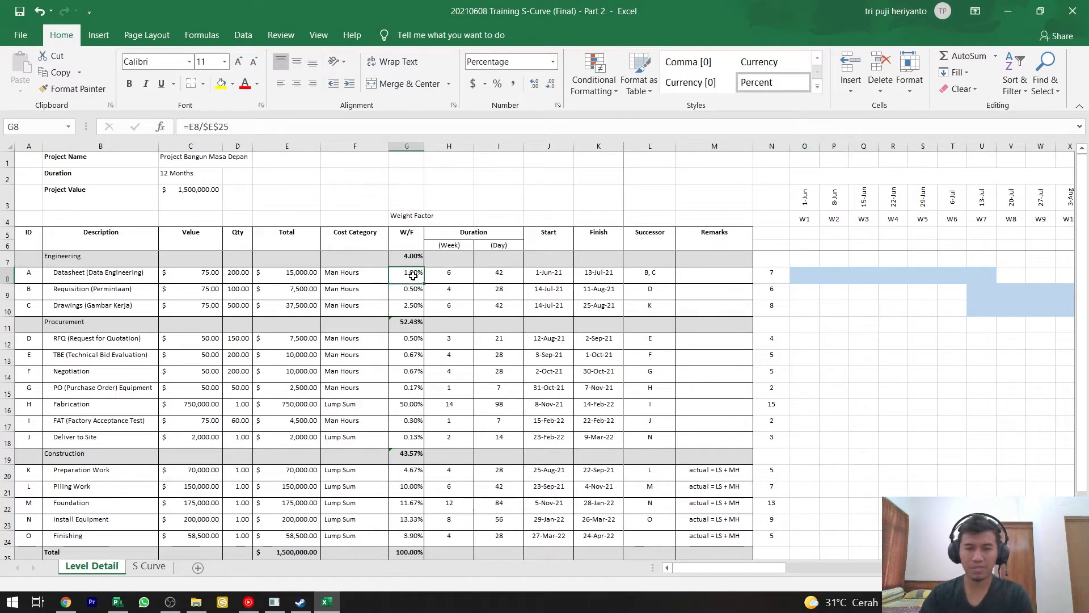
pyautogui.click(548, 278)
pyautogui.click(589, 279)
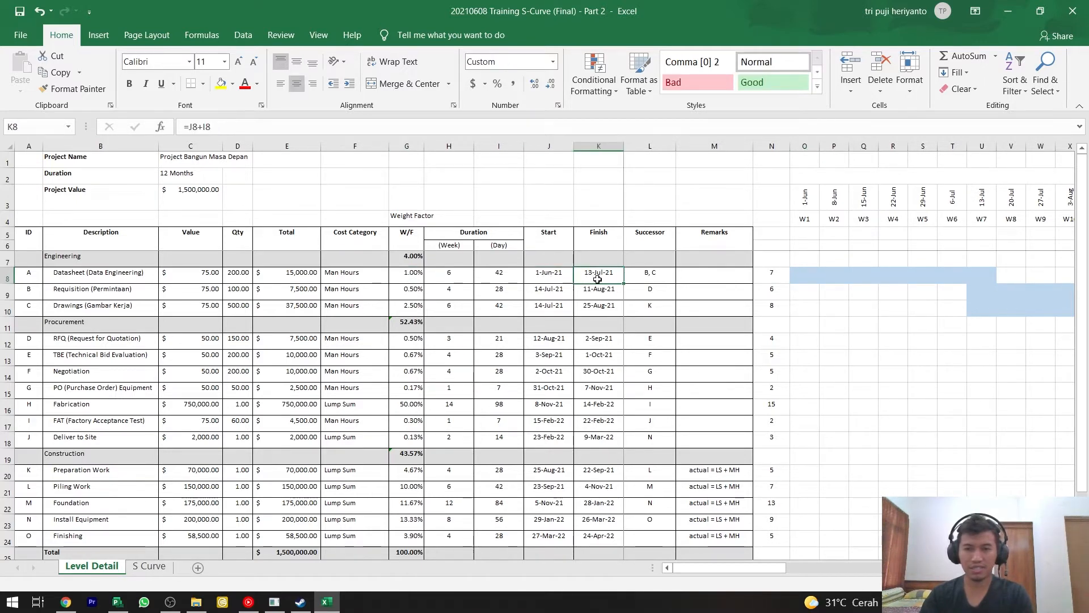
pyautogui.click(776, 276)
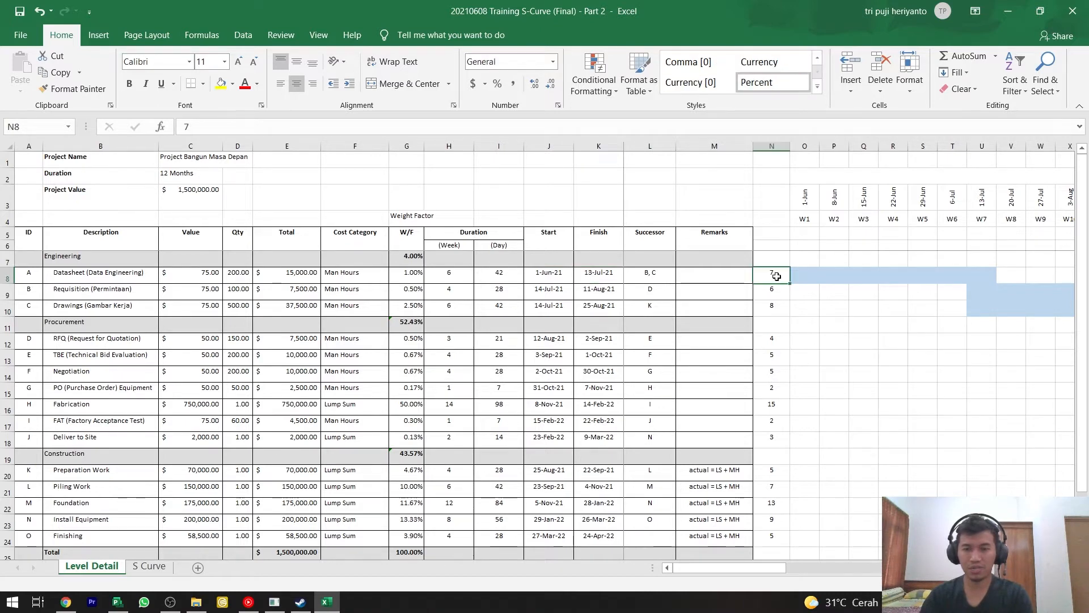
pyautogui.click(806, 200)
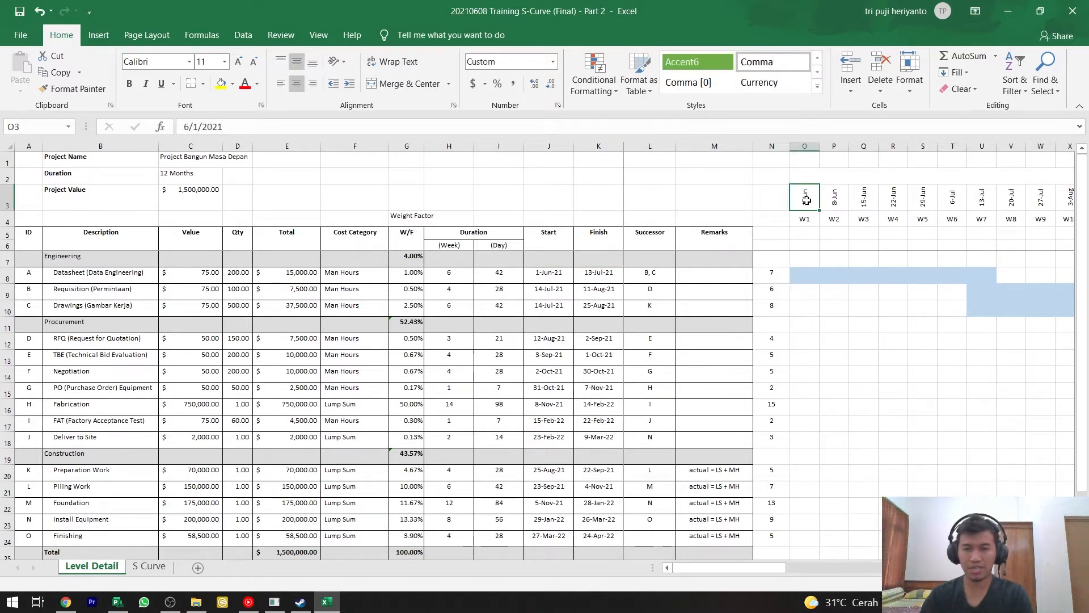
pyautogui.click(806, 275)
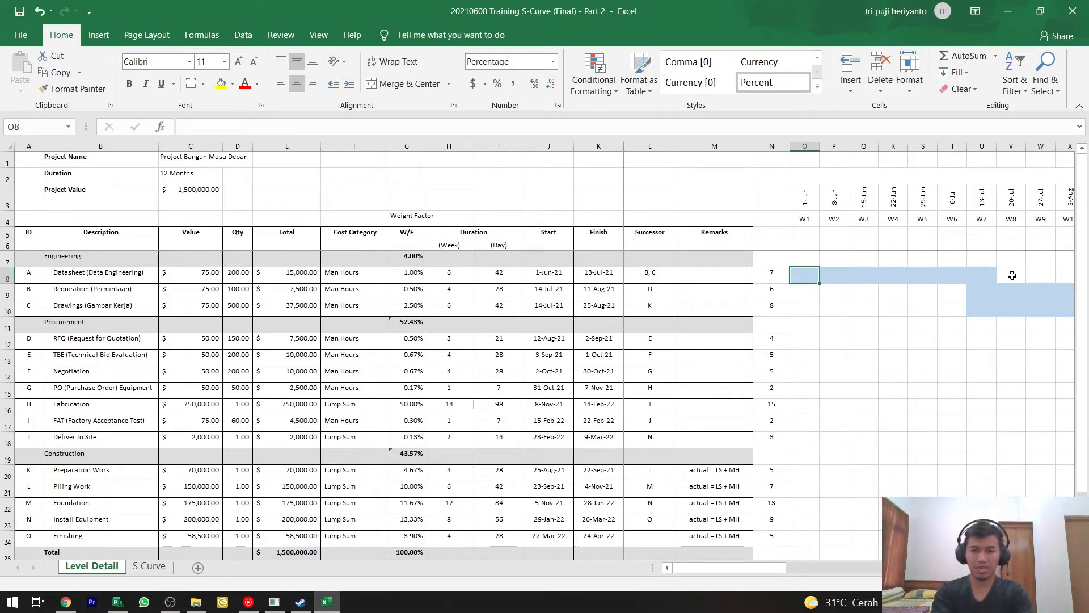
pyautogui.write('=if')
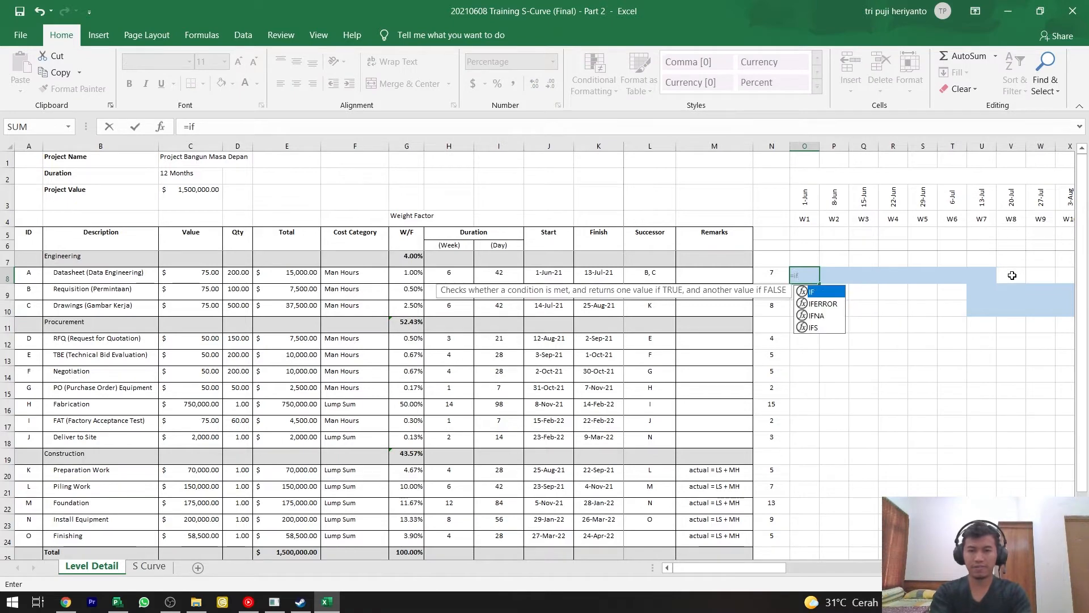
pyautogui.press('Escape')
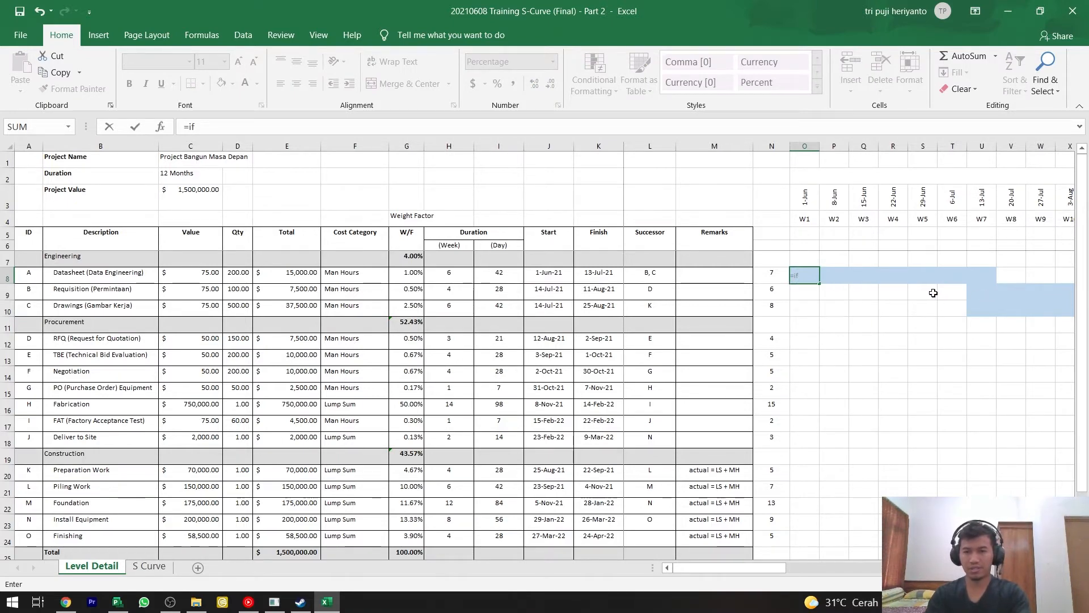
pyautogui.press('Escape')
# - Start an IF formula in O8 whose AND condition tests J8<=O3 and K8>=O3
pyautogui.keyDown('ctrl'); pyautogui.scroll(3, 904, 287); pyautogui.keyUp('ctrl')
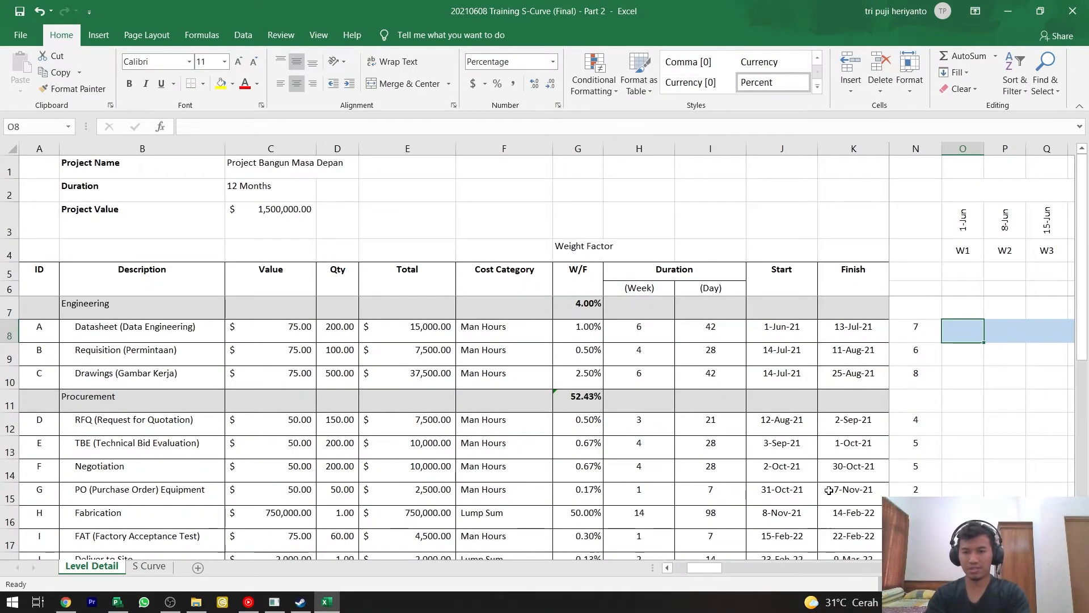
pyautogui.write('=if')
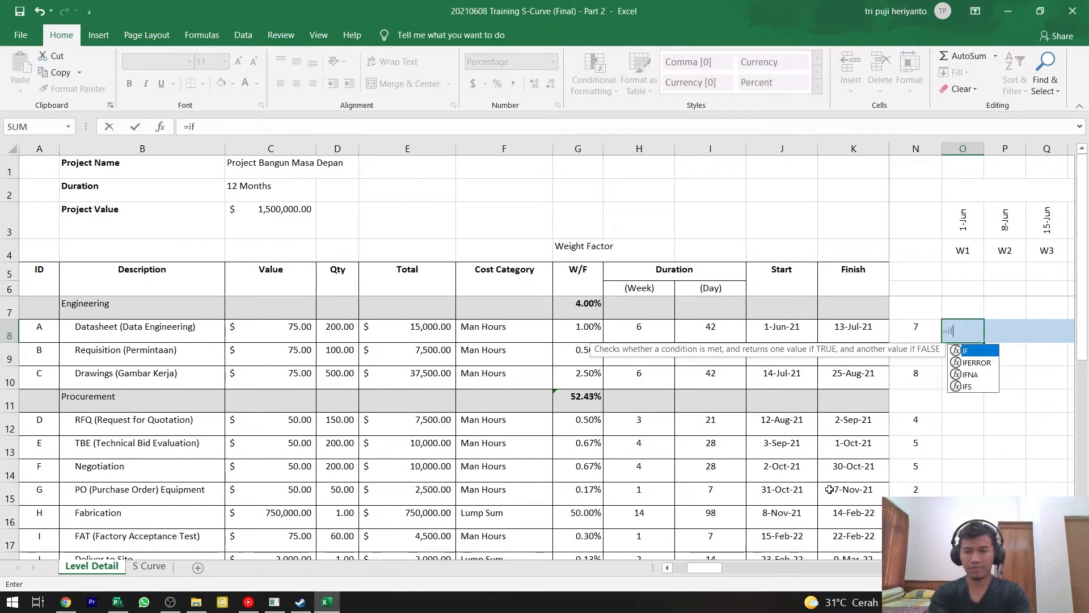
pyautogui.write('(')
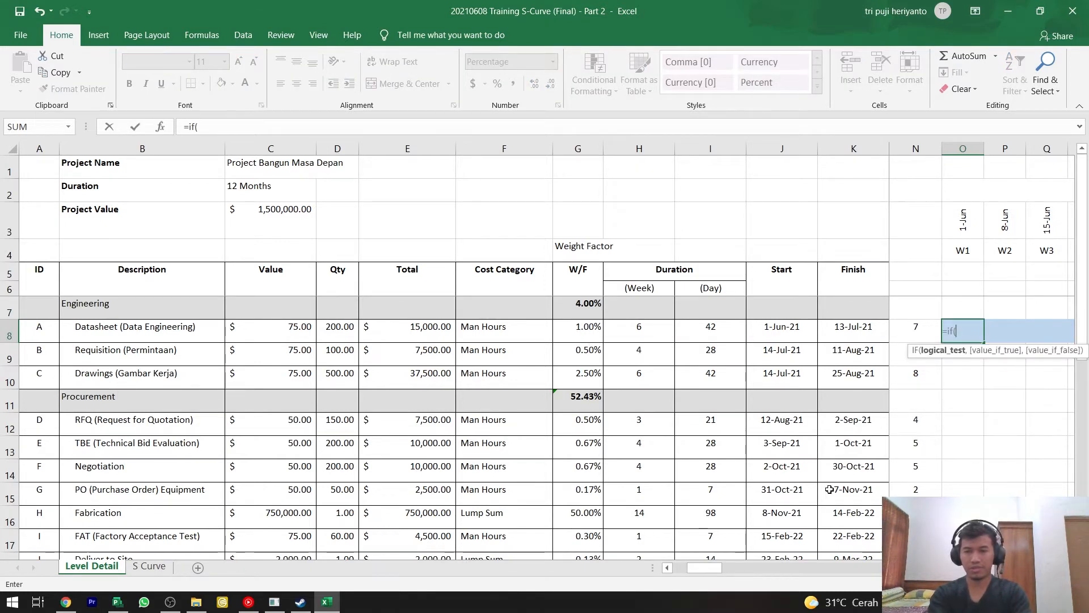
pyautogui.write('and(')
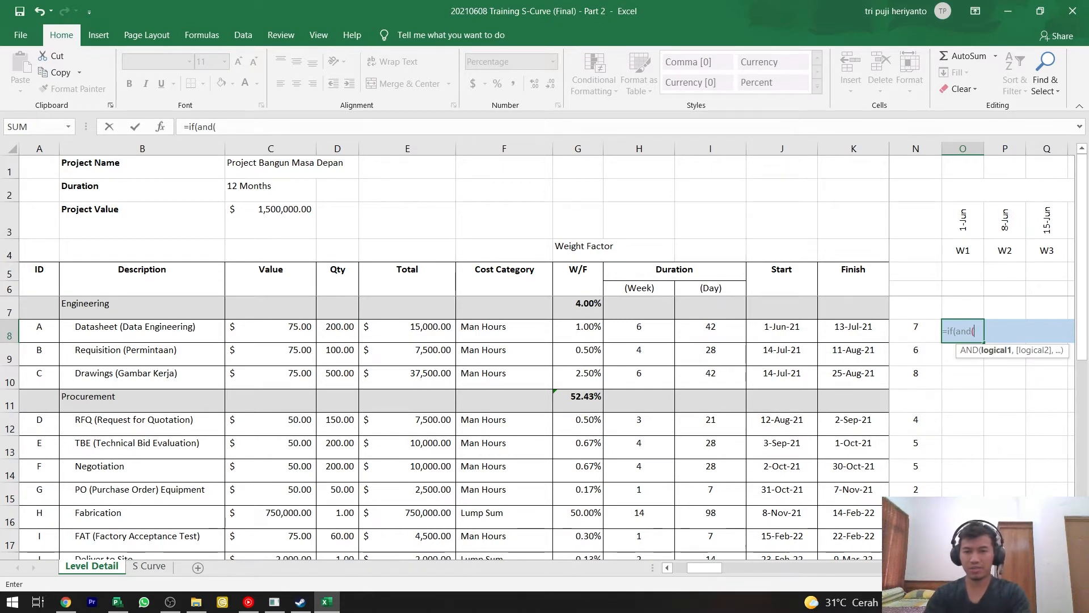
pyautogui.click(796, 334)
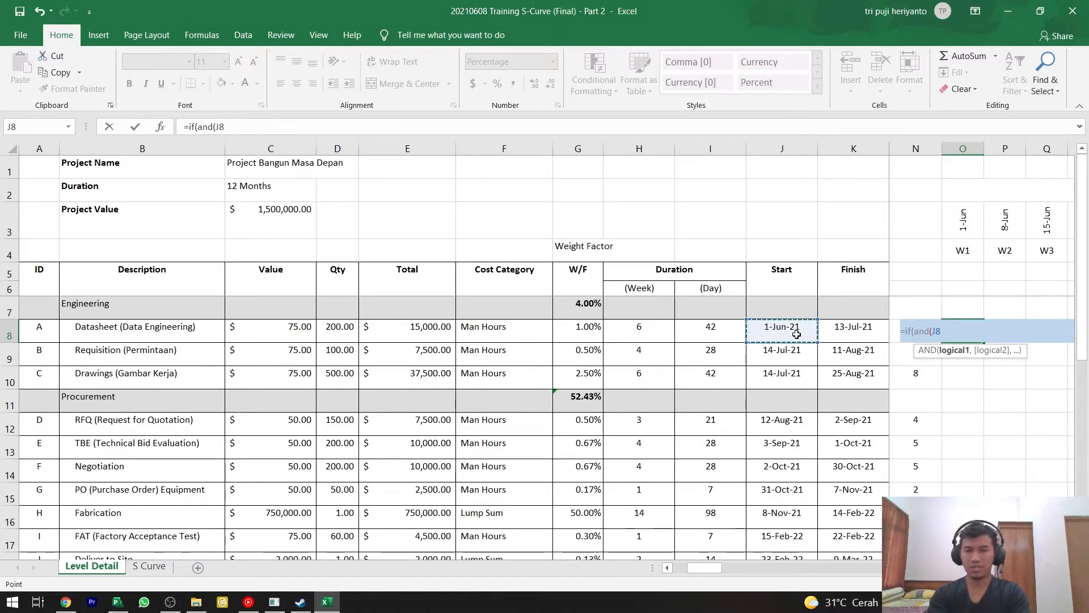
pyautogui.write('<=')
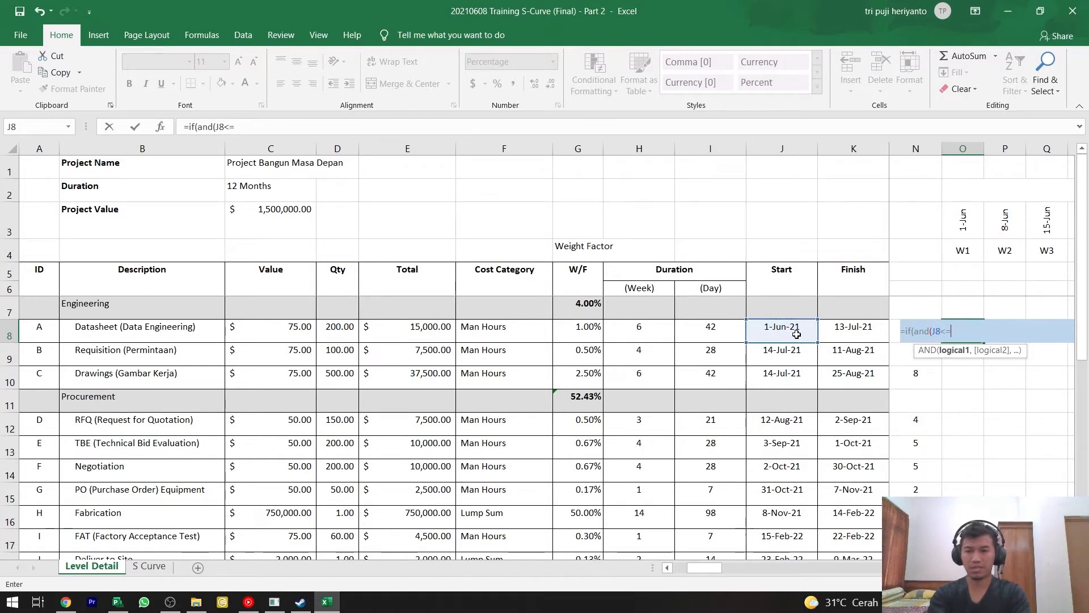
pyautogui.click(967, 225)
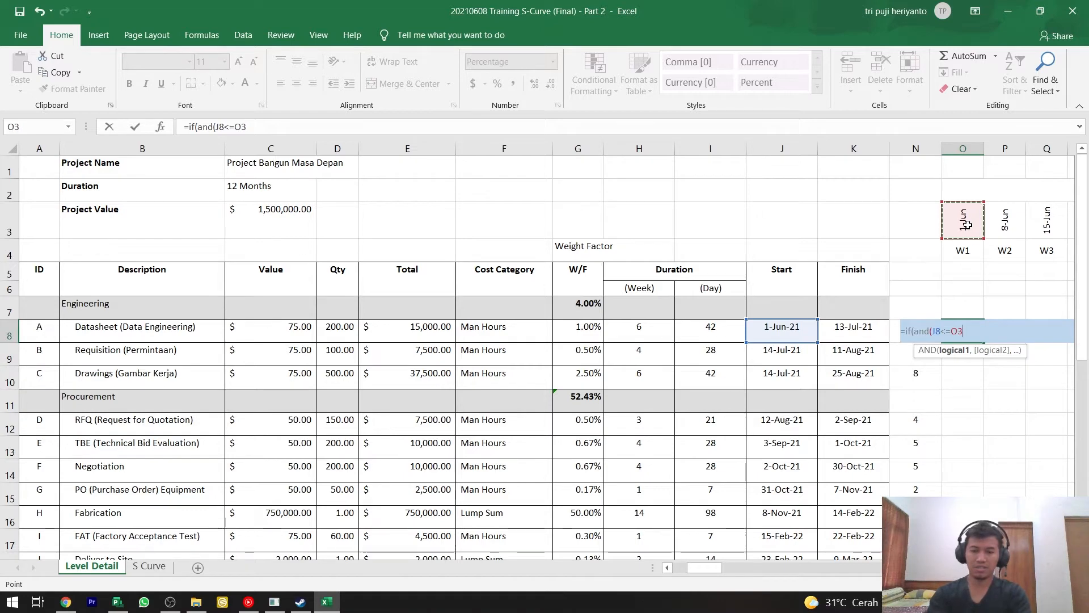
pyautogui.write(',')
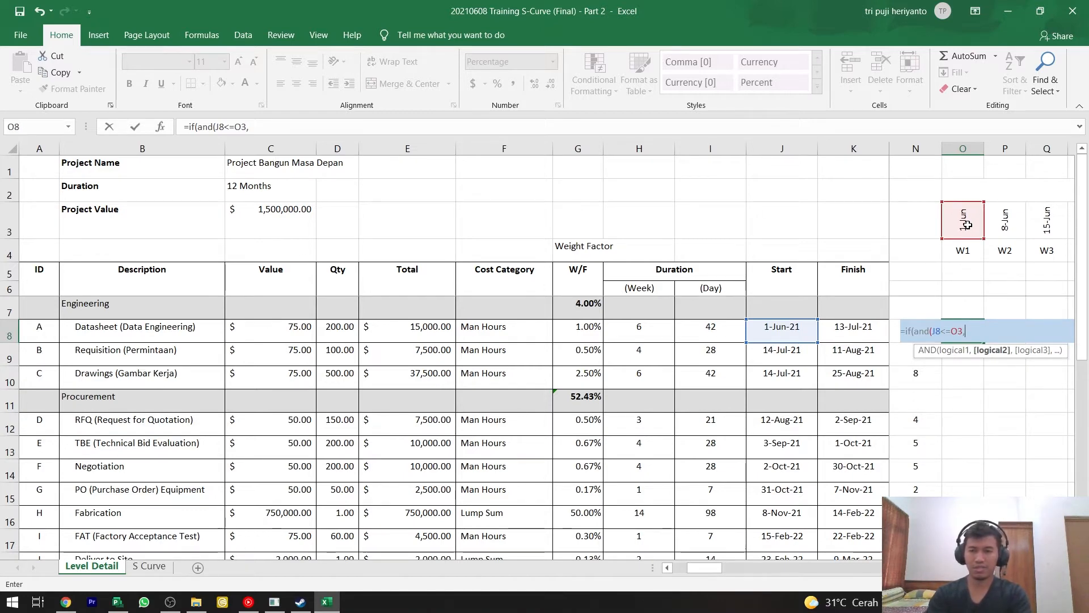
pyautogui.click(857, 341)
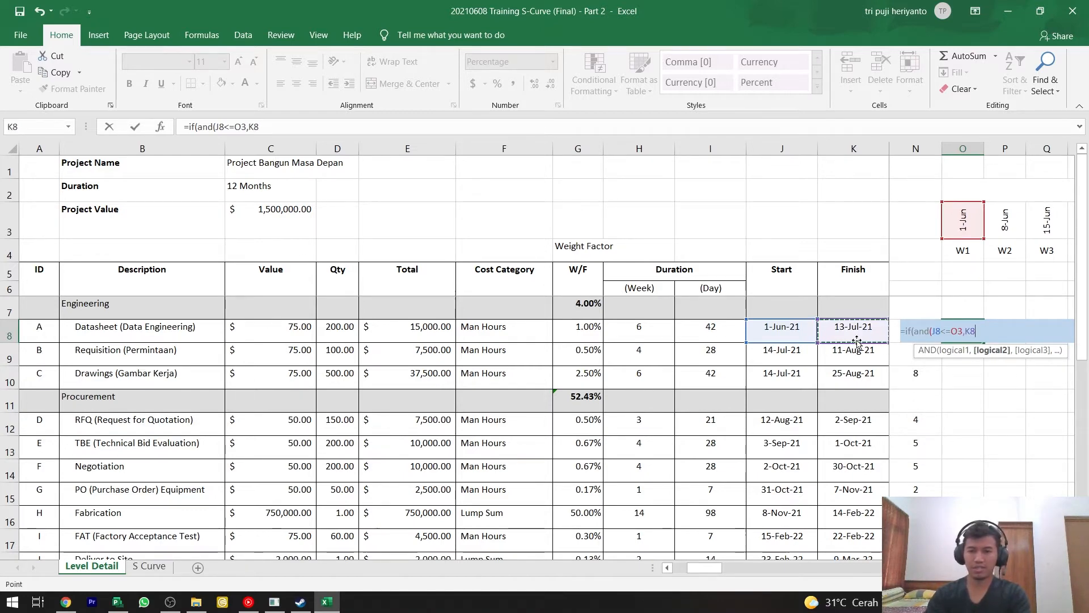
pyautogui.write('>=')
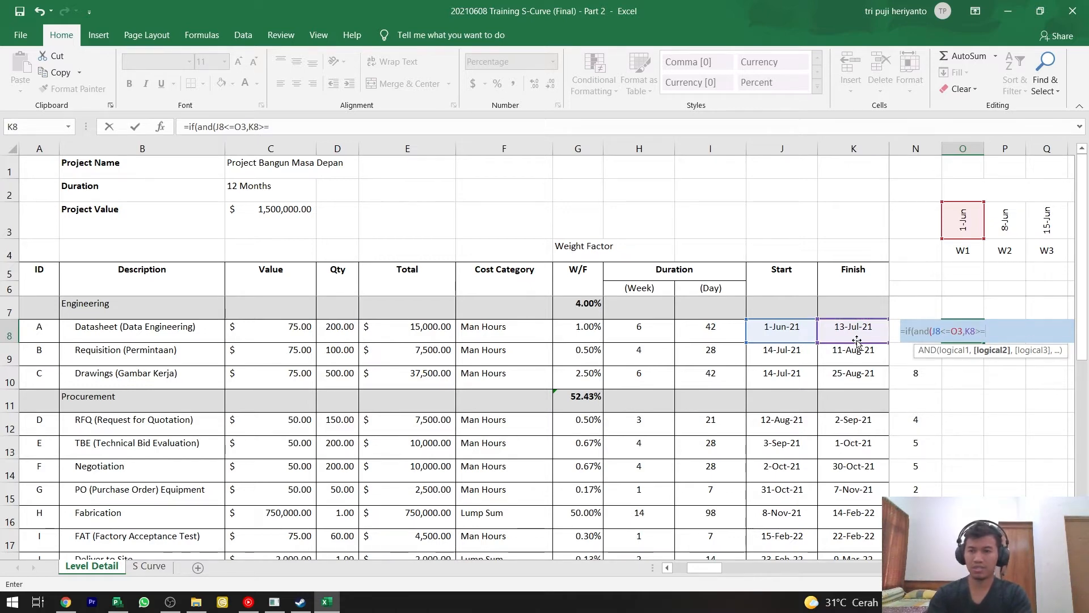
pyautogui.click(971, 223)
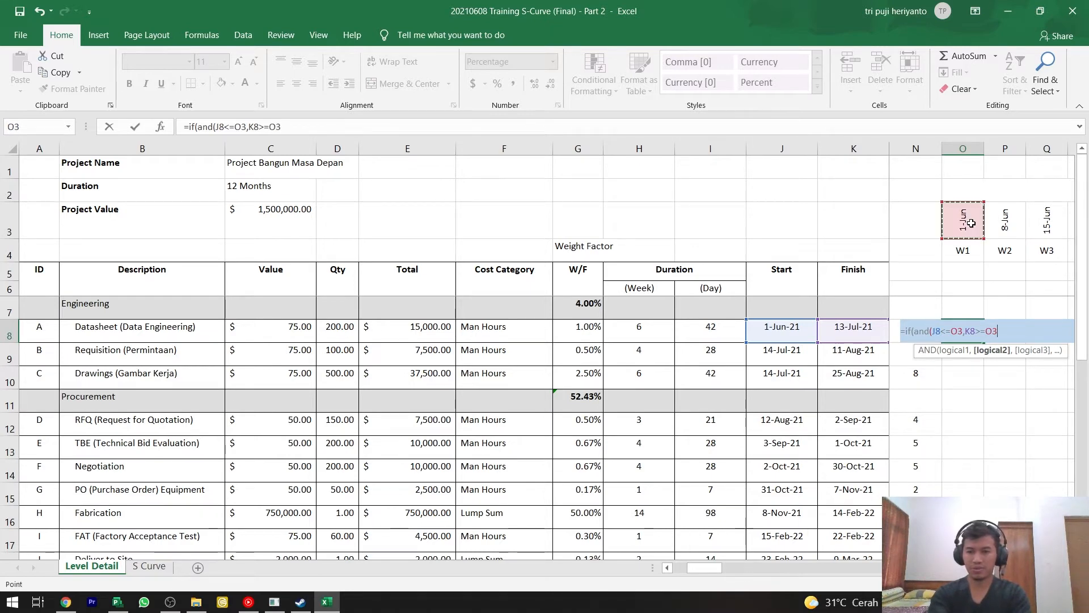
pyautogui.write(')')
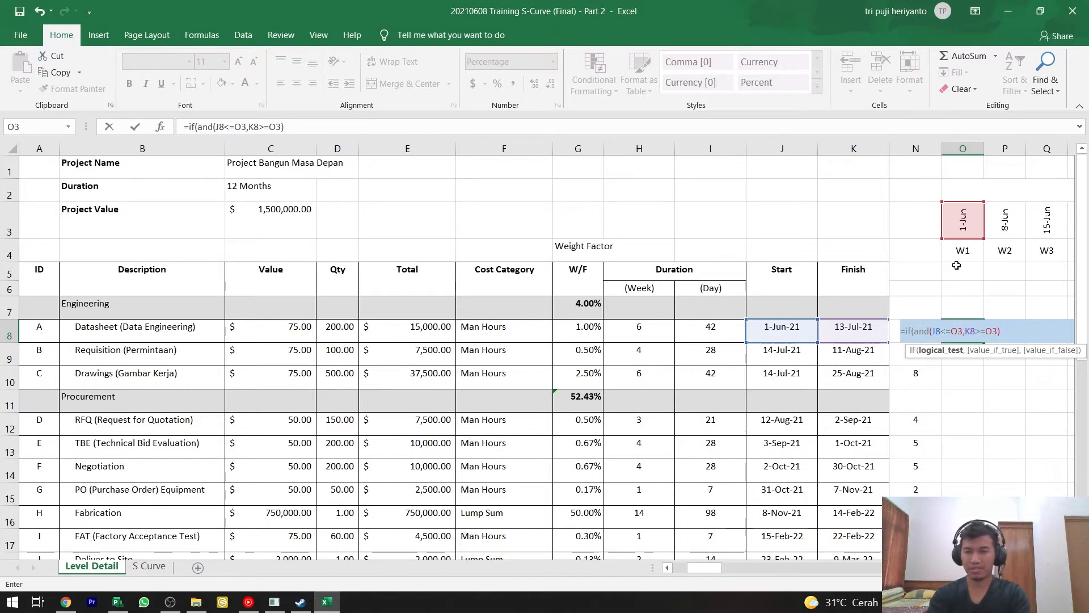
# - Complete the O8 formula to return G8/N8 when the condition is true and an empty string "" otherwise
pyautogui.write(',')
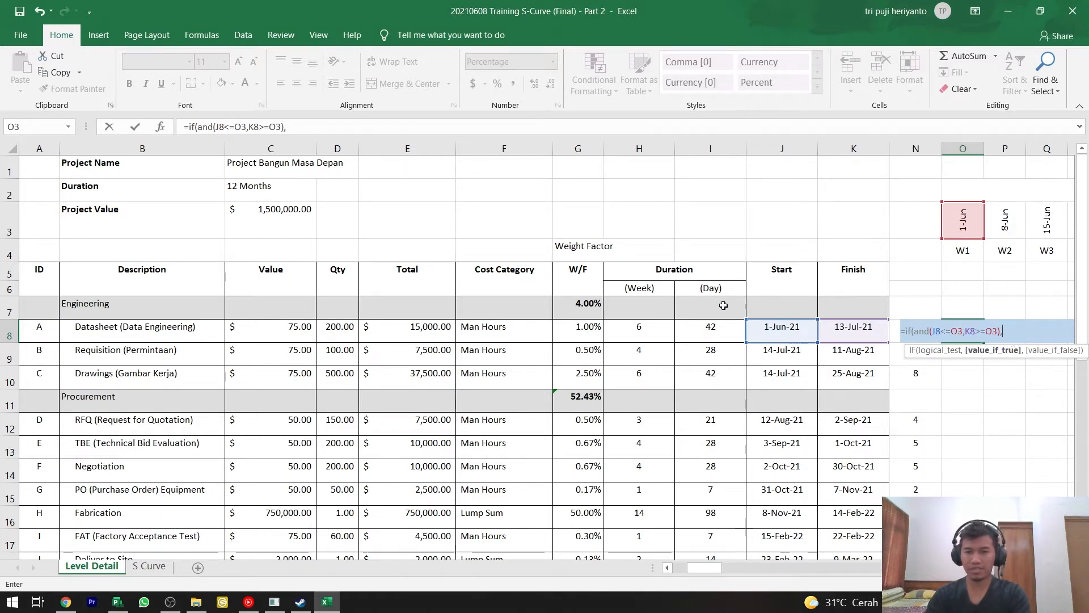
pyautogui.click(589, 326)
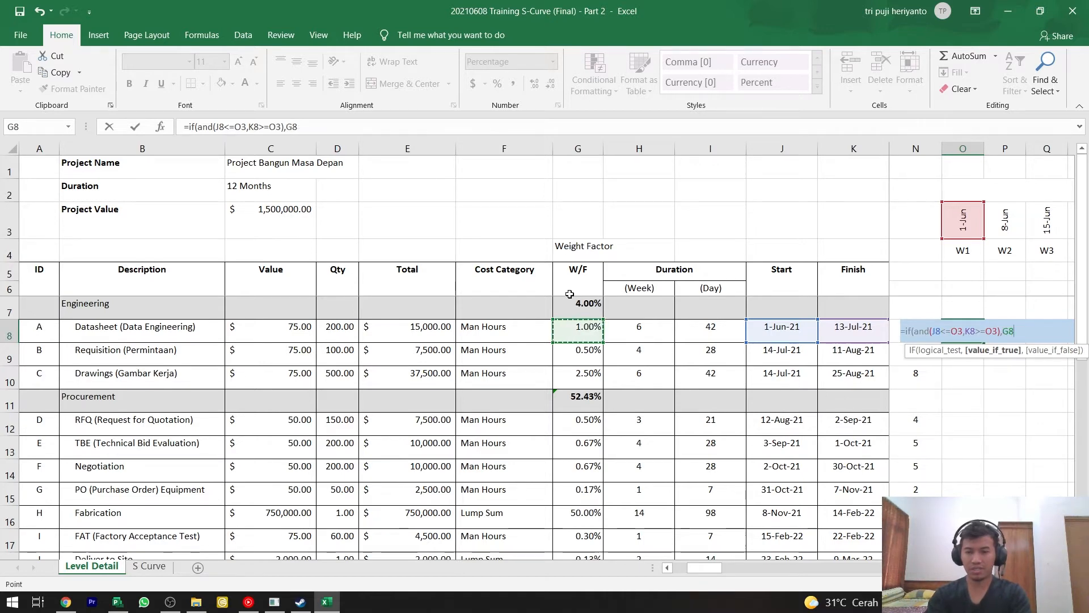
pyautogui.write('/')
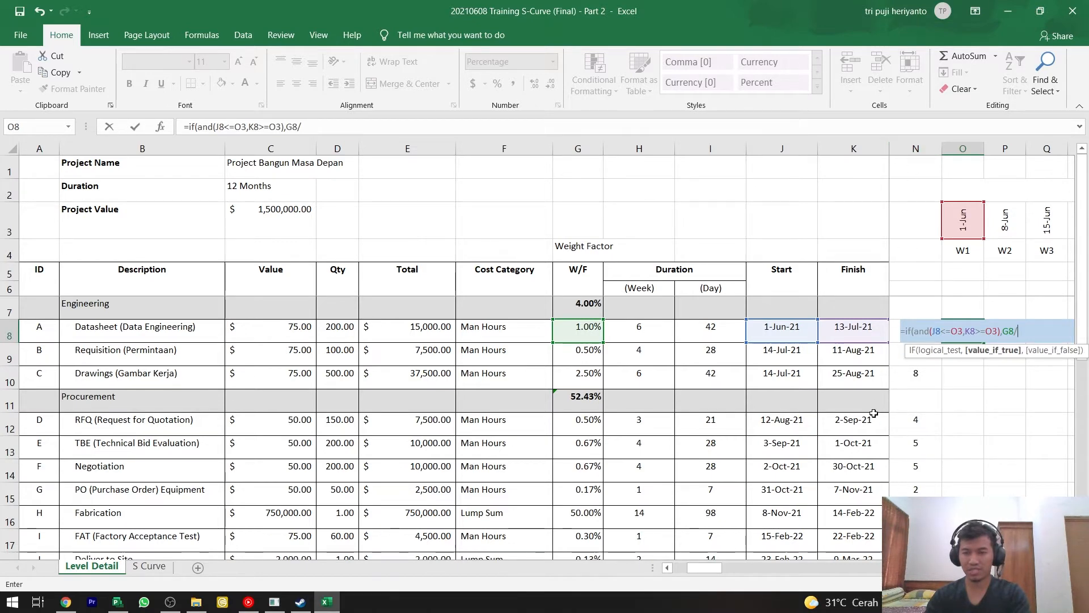
pyautogui.click(895, 330)
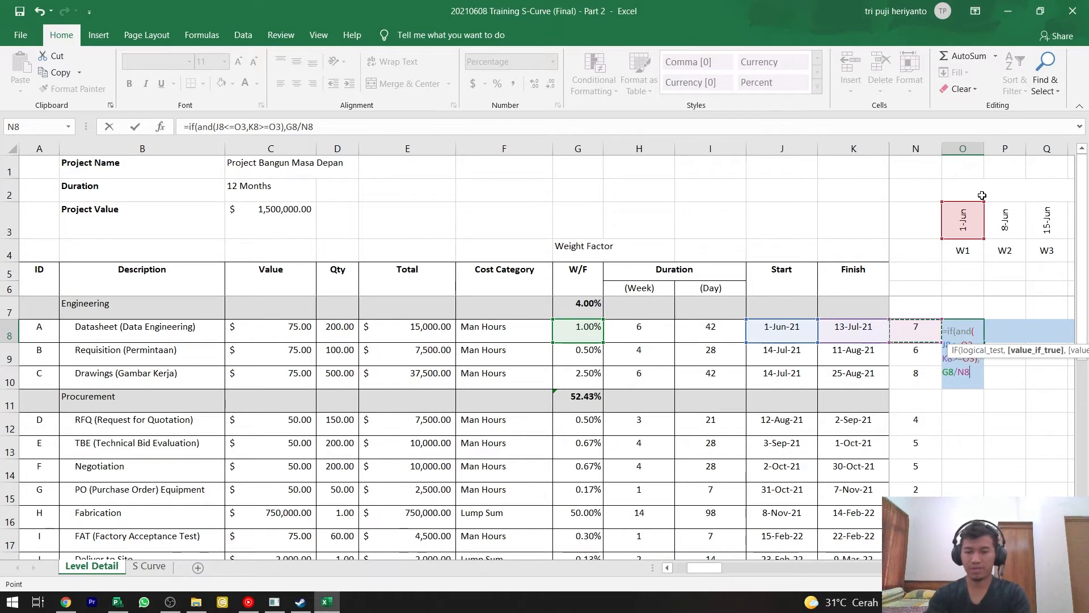
pyautogui.write(',')
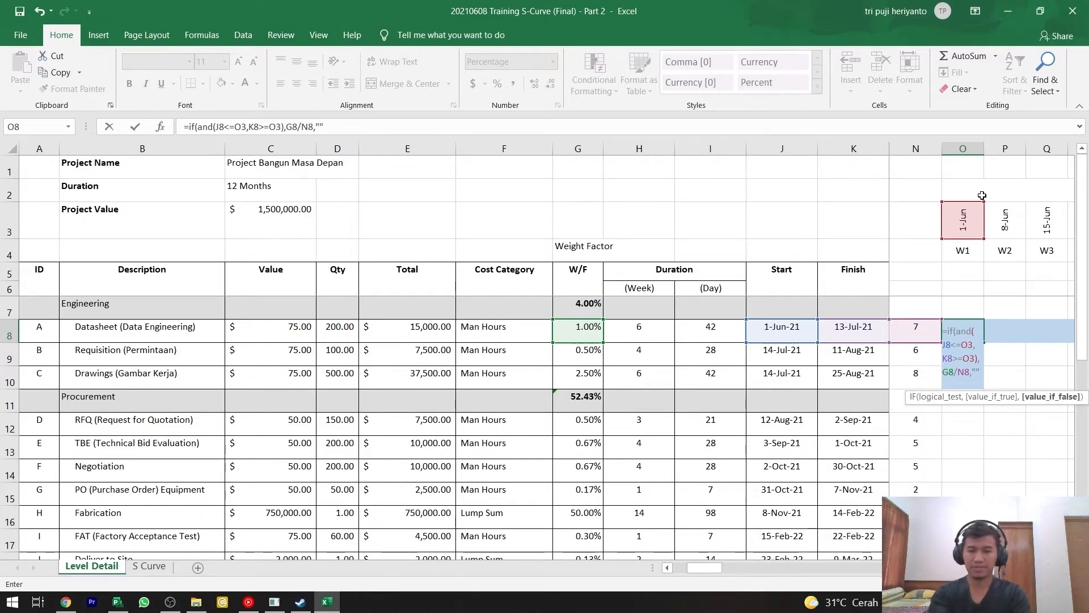
pyautogui.write(')')
pyautogui.press('Return')
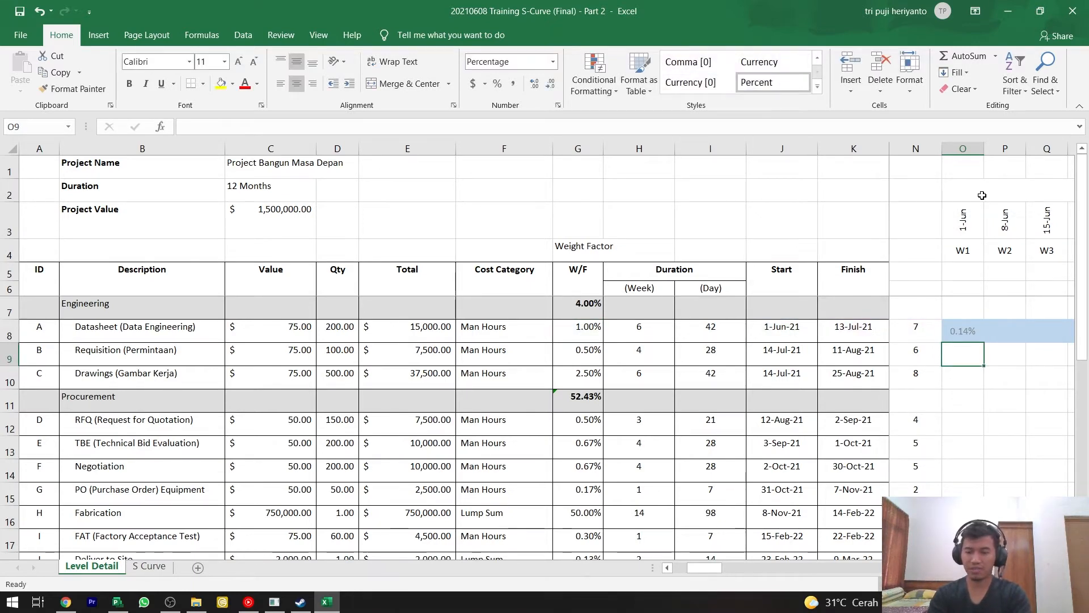
pyautogui.press('Up')
pyautogui.press('Right')
pyautogui.press('Right')
pyautogui.press('Right')
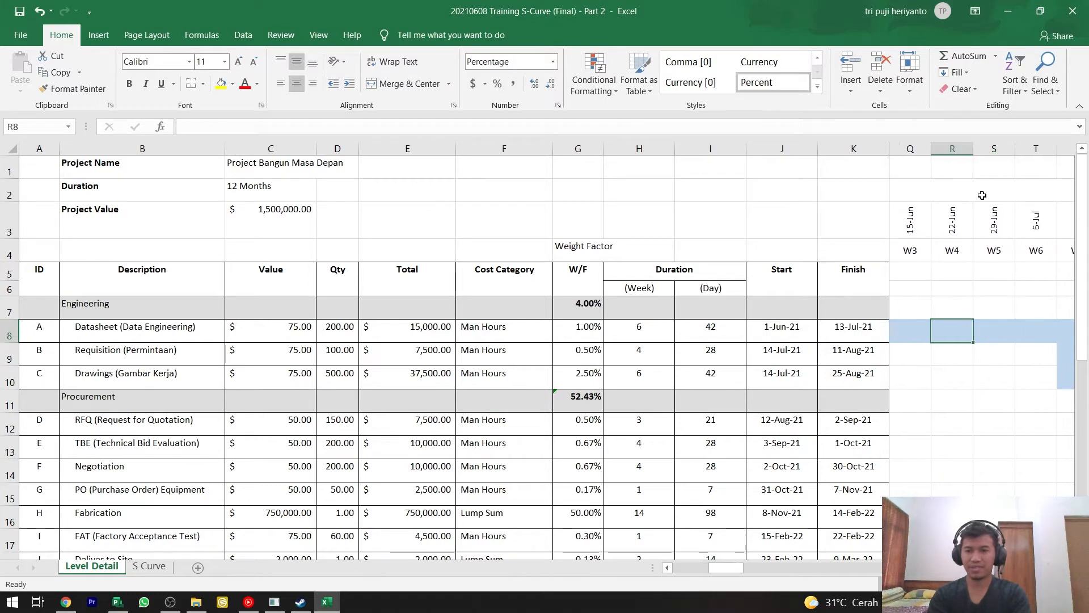
pyautogui.press('Left')
pyautogui.press('Left')
pyautogui.press('Left')
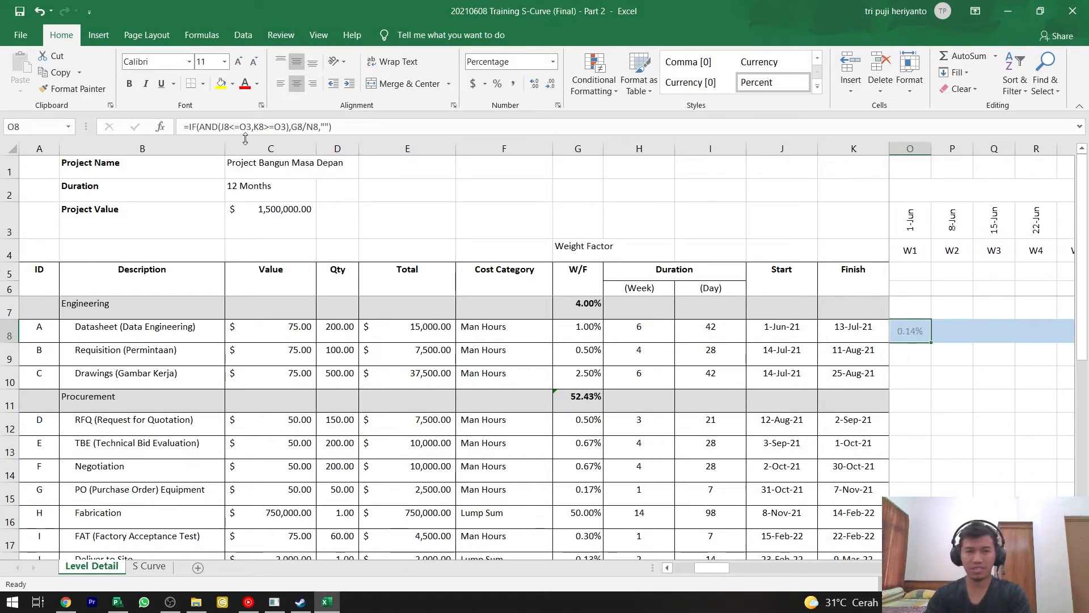
# - Hide columns C to F, keeping the week counts in column N in view beside the timeline
pyautogui.moveTo(267, 148); pyautogui.dragTo(502, 149)
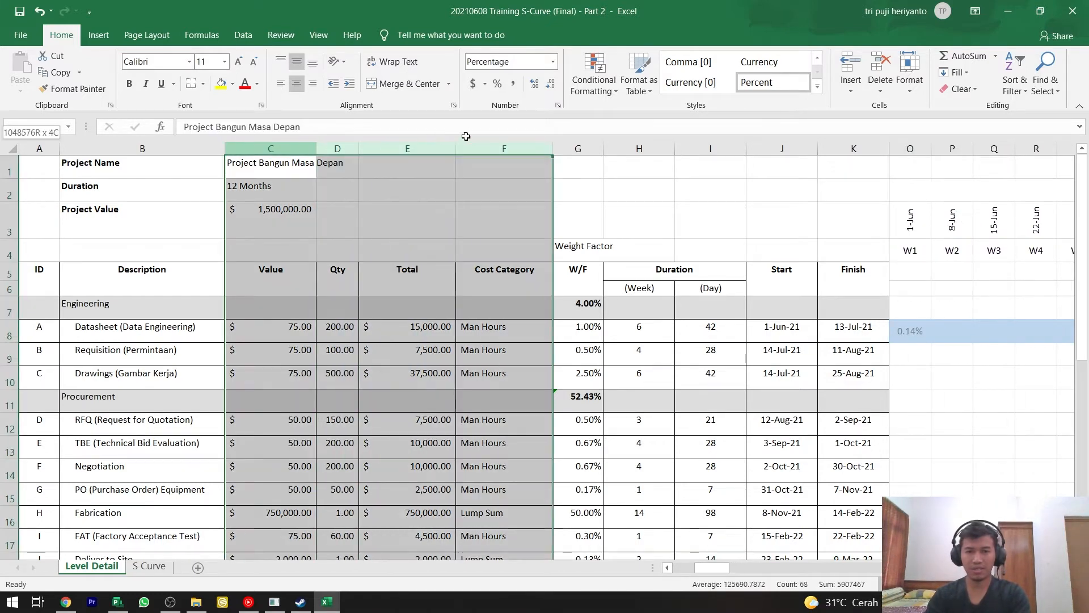
pyautogui.rightClick(506, 142)
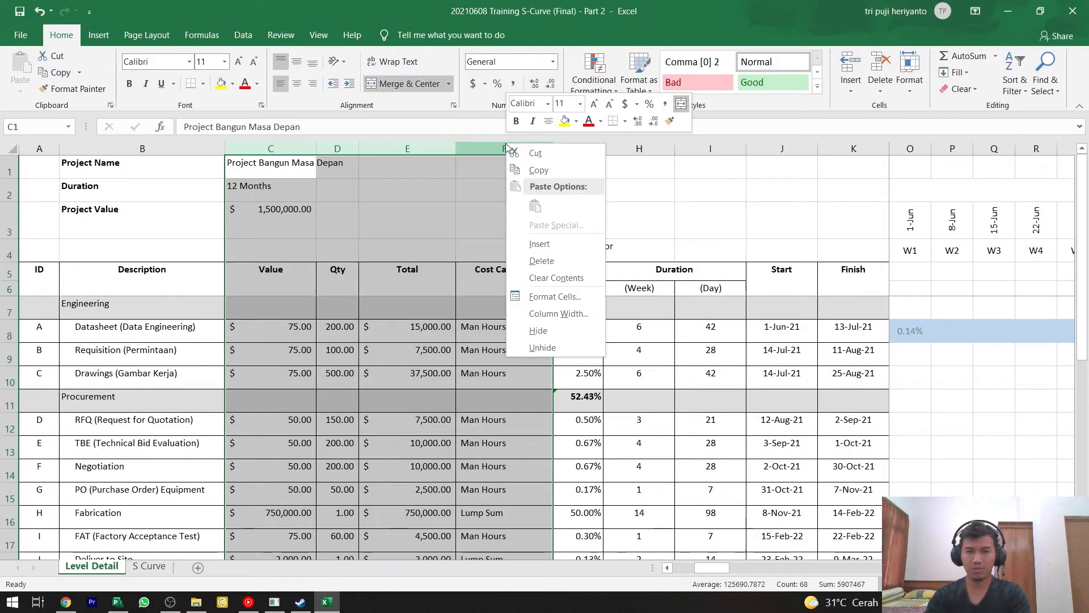
pyautogui.click(557, 328)
pyautogui.click(564, 329)
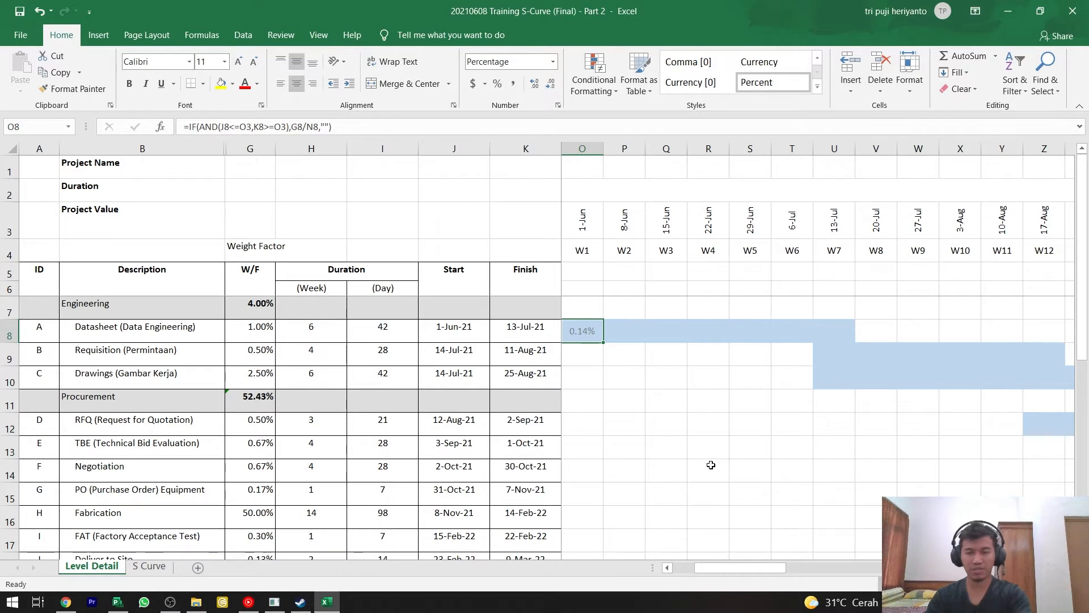
pyautogui.moveTo(757, 567); pyautogui.dragTo(746, 570)
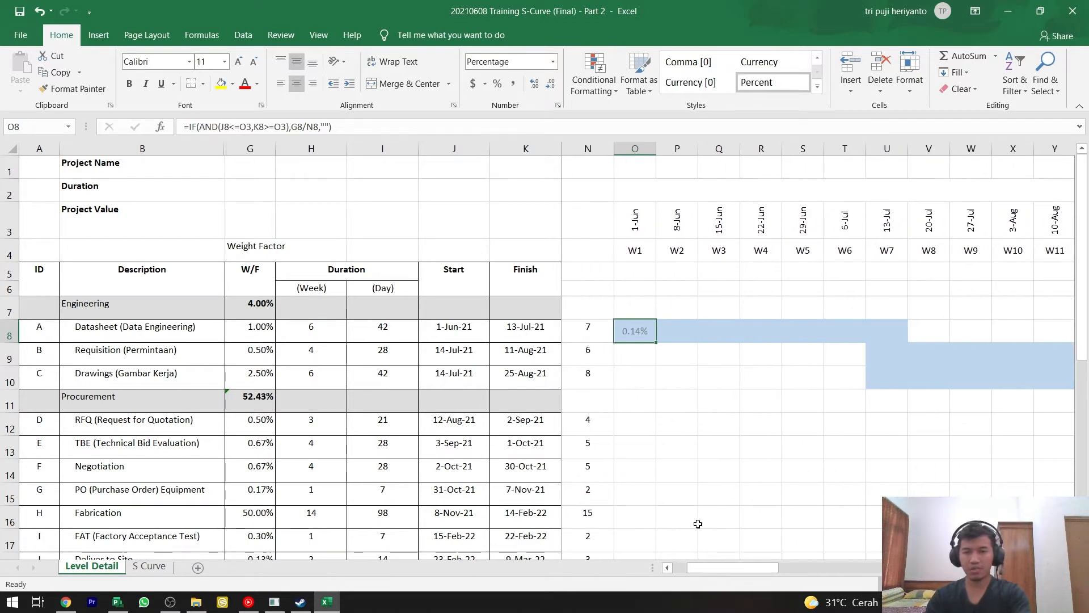
# - Cycle the J8 reference in the O8 formula through $J$8, J$8 and $J8, back to the relative J8
pyautogui.click(220, 127)
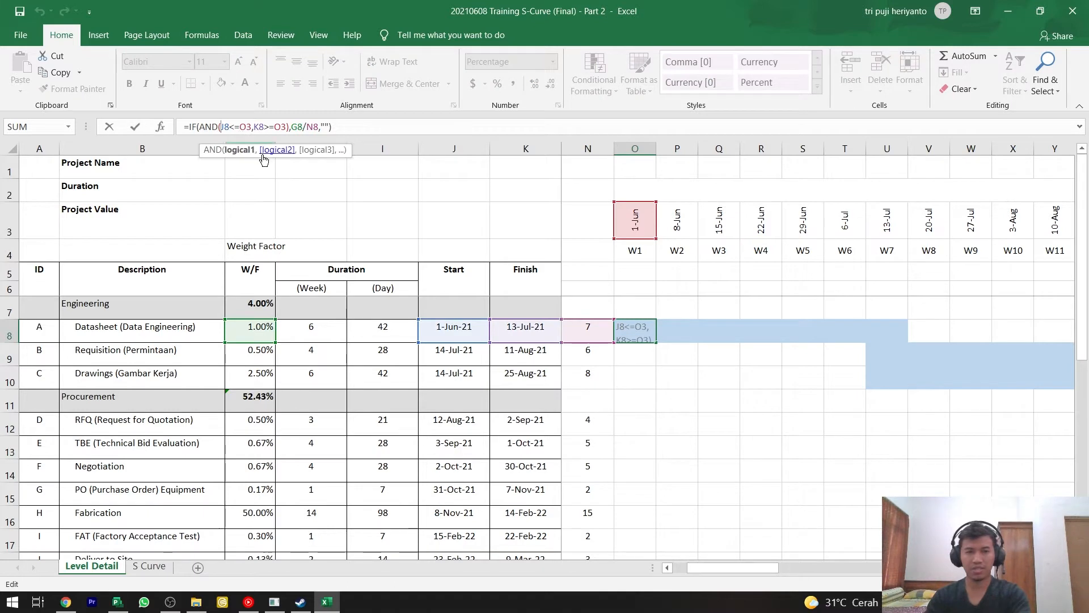
pyautogui.press('F4')
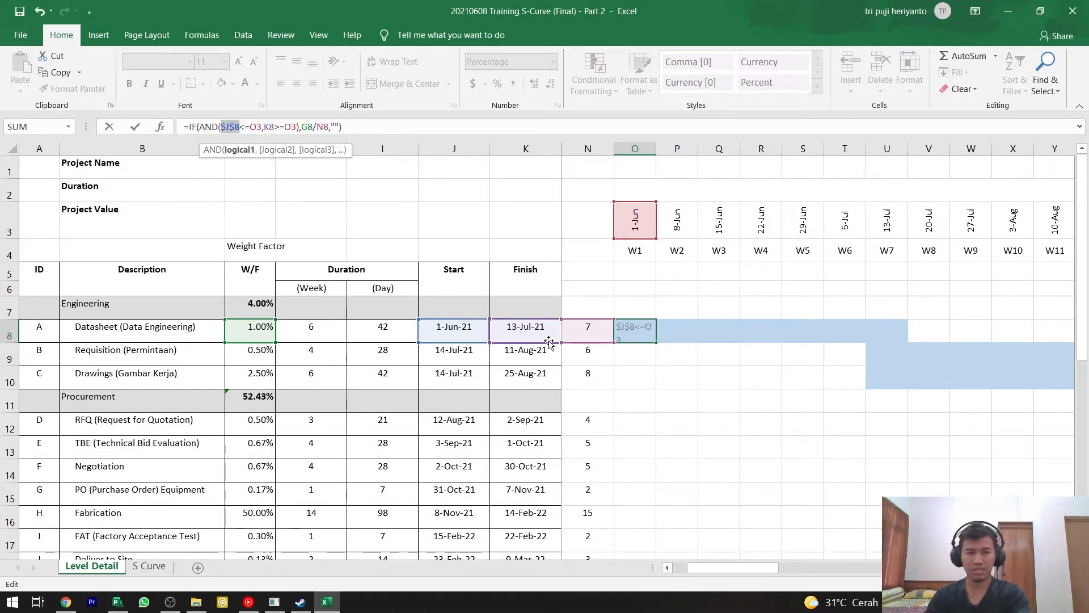
pyautogui.press('F4')
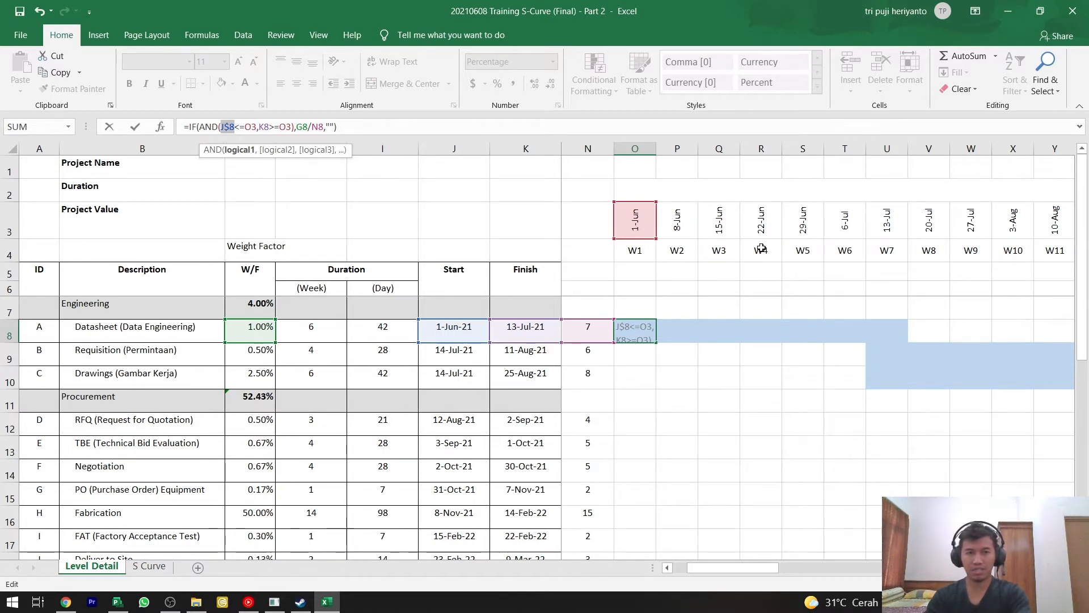
pyautogui.press('F4')
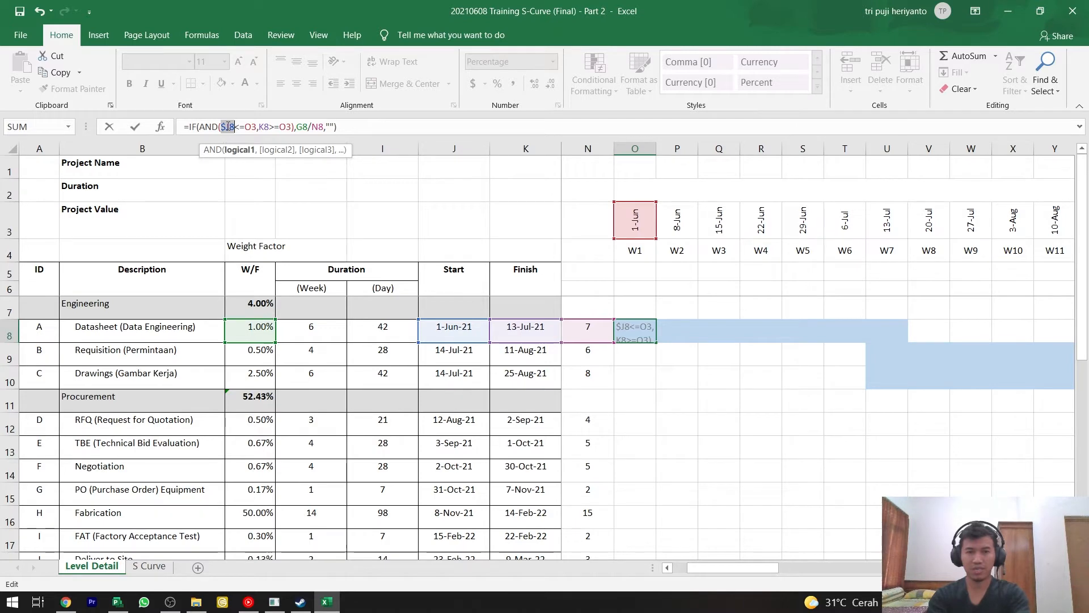
pyautogui.press('F4')
pyautogui.hotkey('ctrl', 'Return')
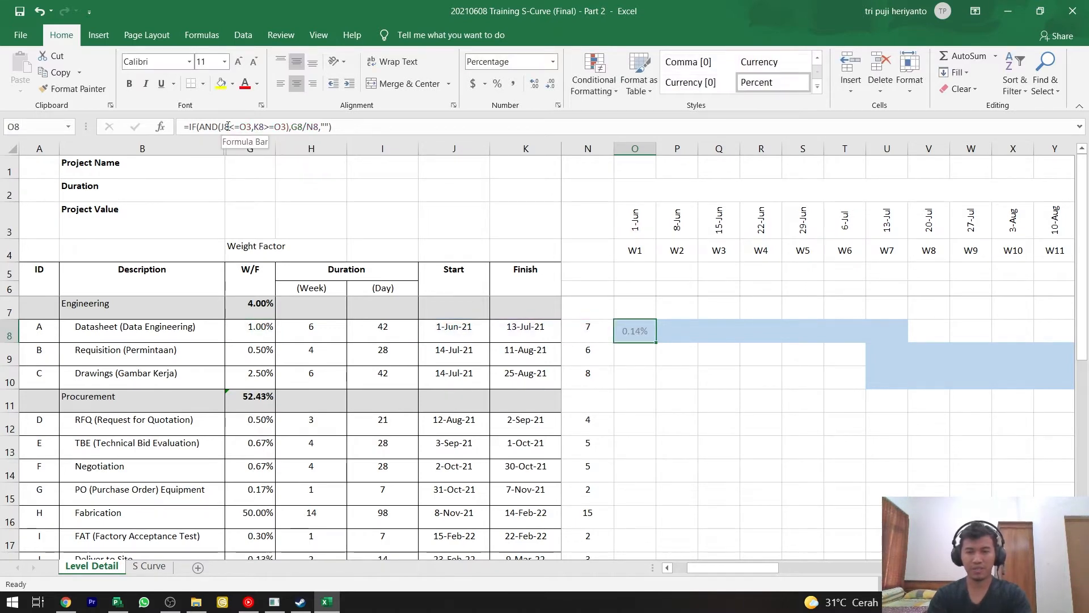
# - Copy the O8 formula into P8 and open the copy to inspect its cell references
pyautogui.hotkey('ctrl', 'c')
pyautogui.press('Right')
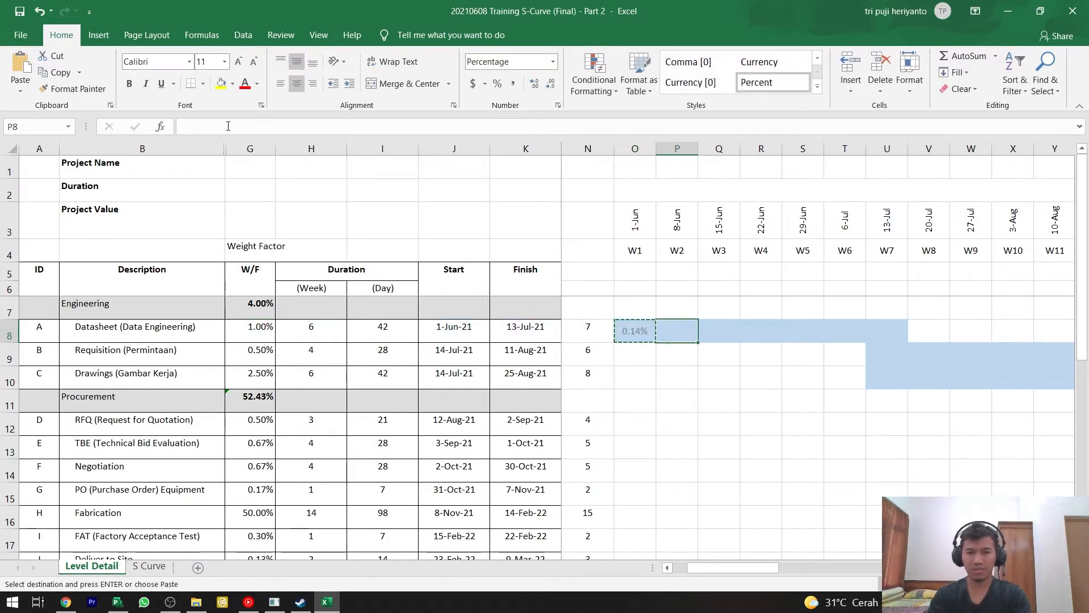
pyautogui.hotkey('ctrl', 'v')
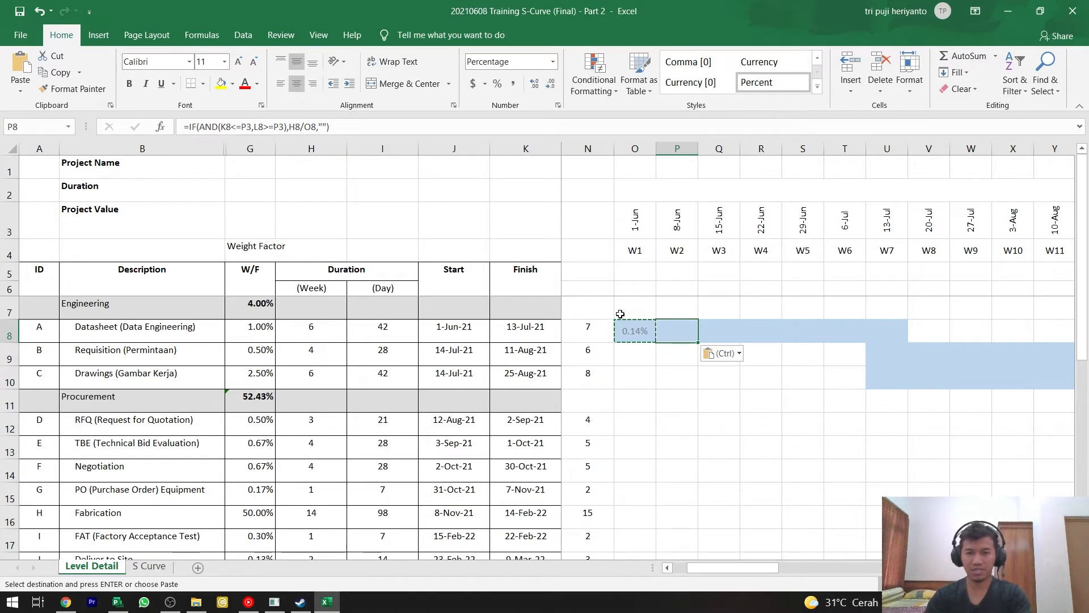
pyautogui.doubleClick(662, 328)
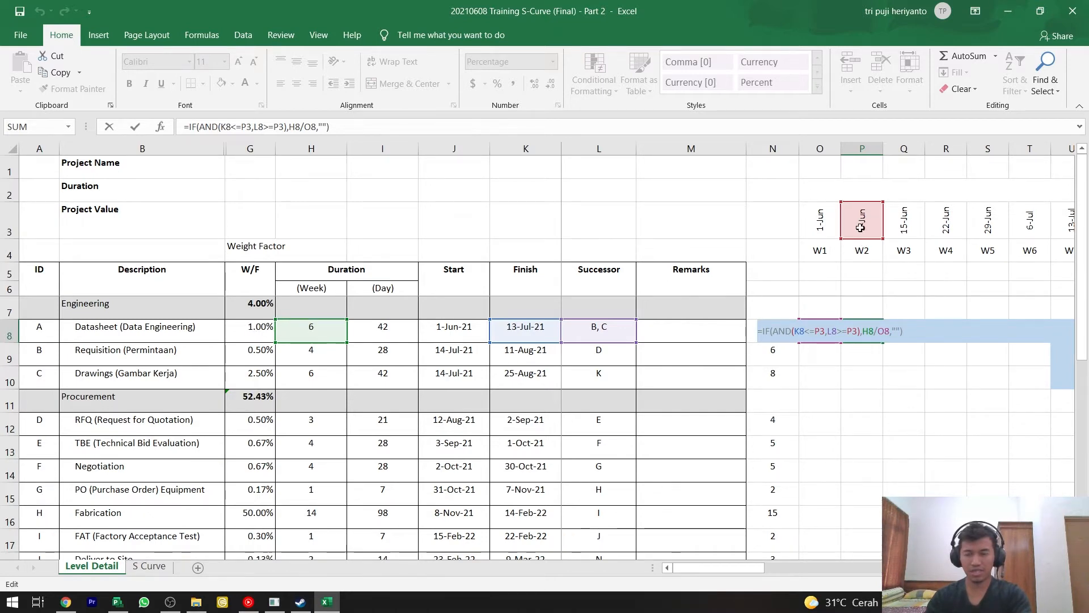
# - Change the first AND condition in the O8 formula to the mixed references $J8<=O$3
pyautogui.hotkey('ctrl', 'Return')
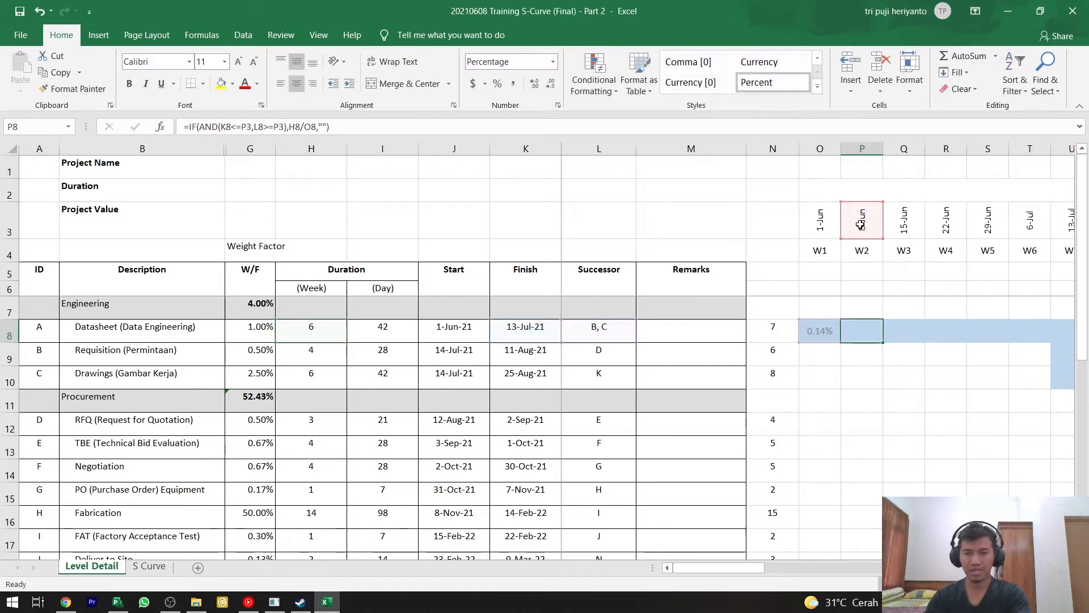
pyautogui.click(826, 328)
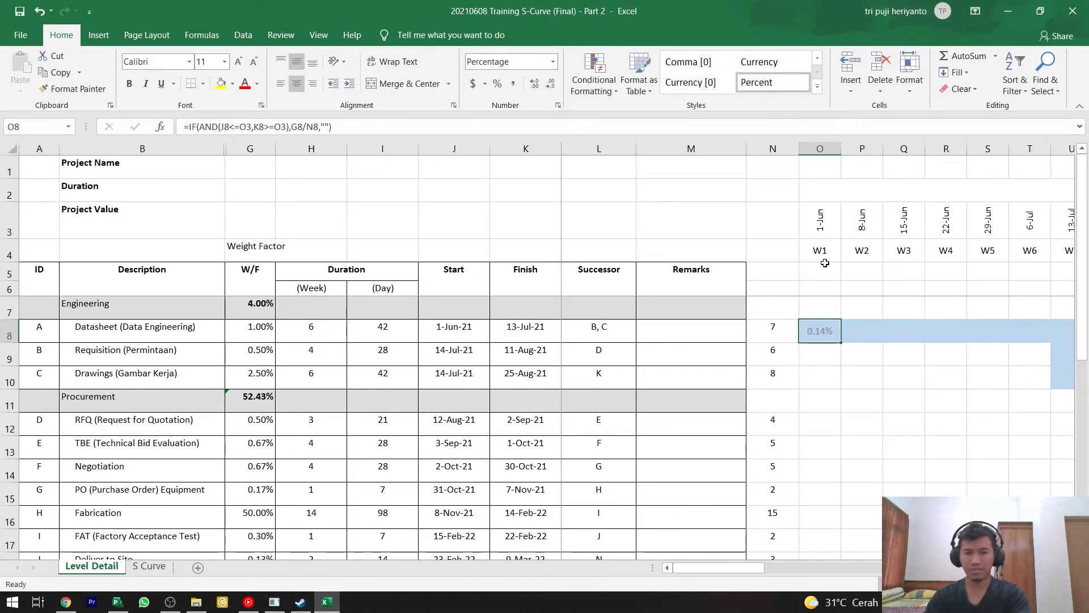
pyautogui.click(226, 125)
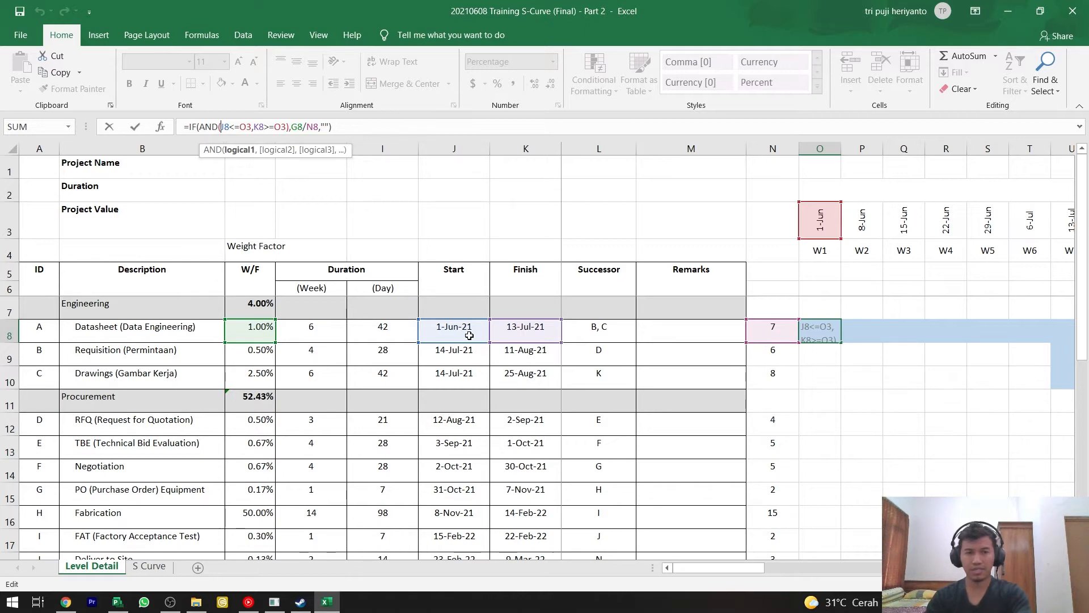
pyautogui.press('F4')
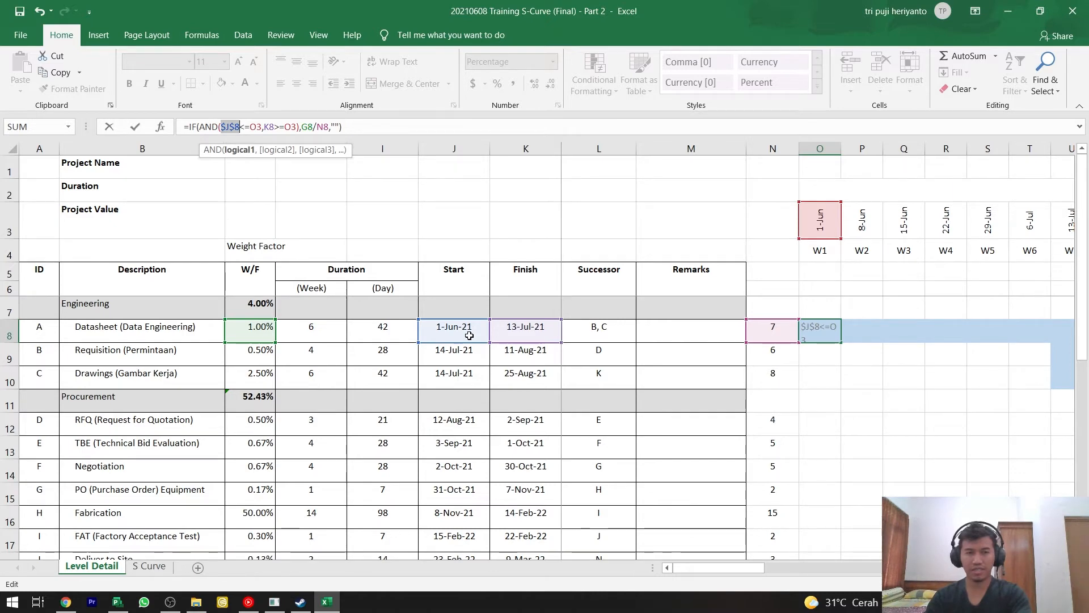
pyautogui.press('F4')
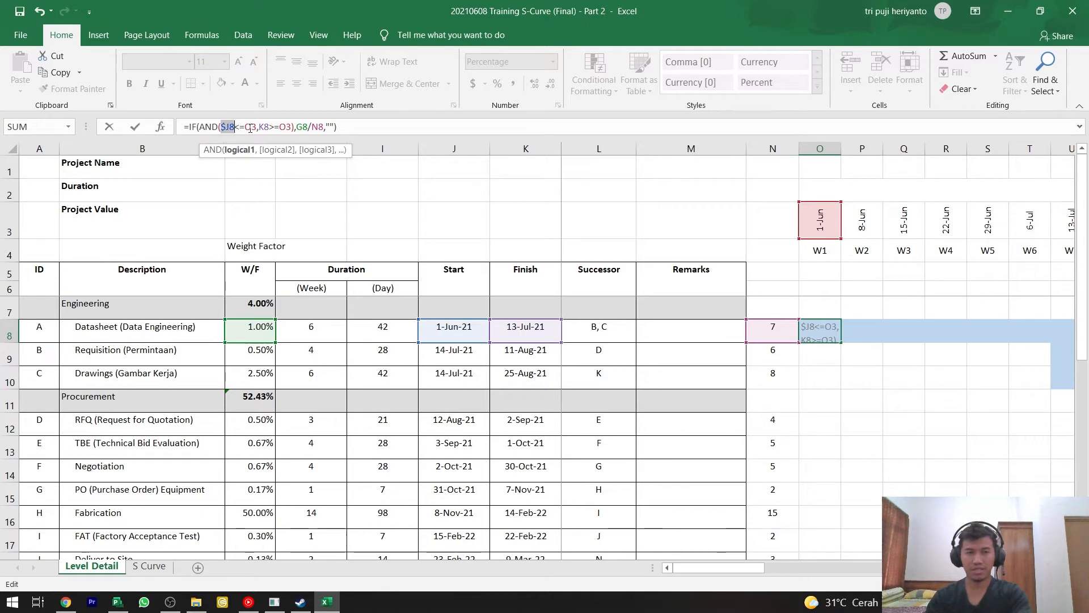
pyautogui.press('Right')
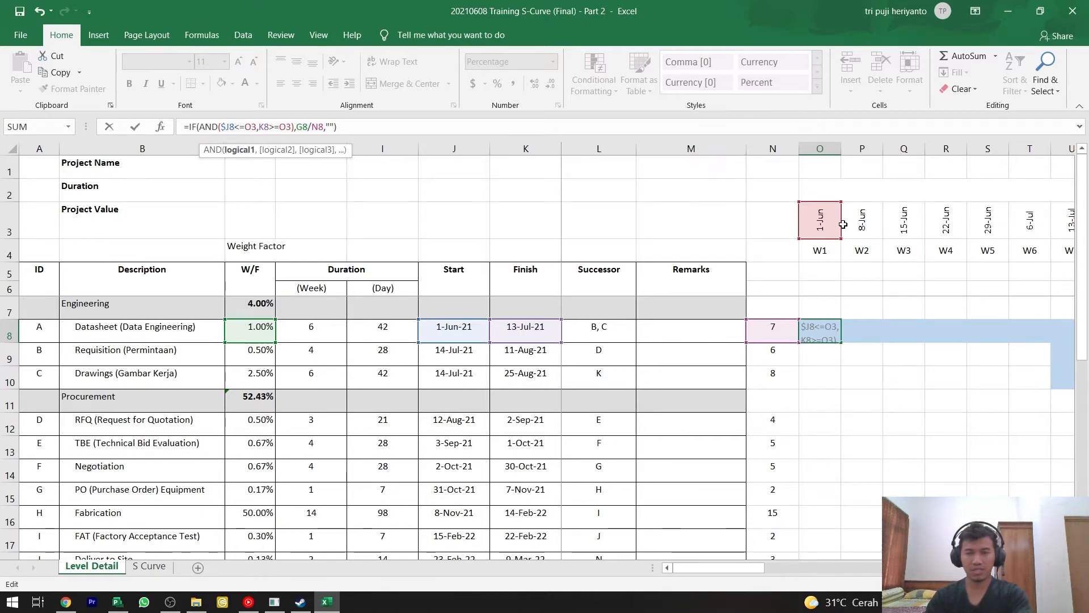
pyautogui.press('F4')
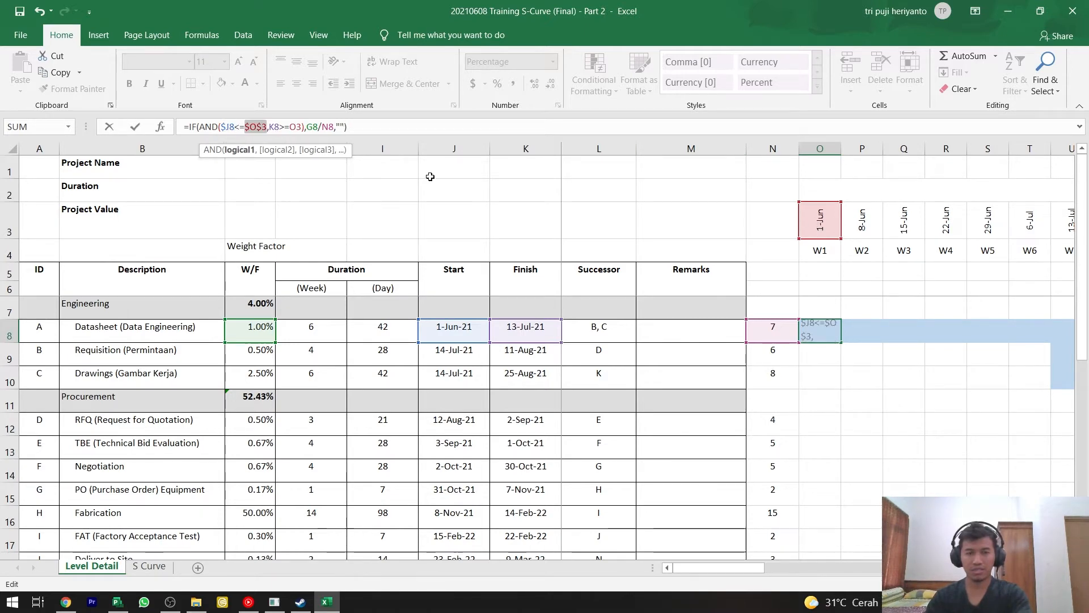
pyautogui.press('F4')
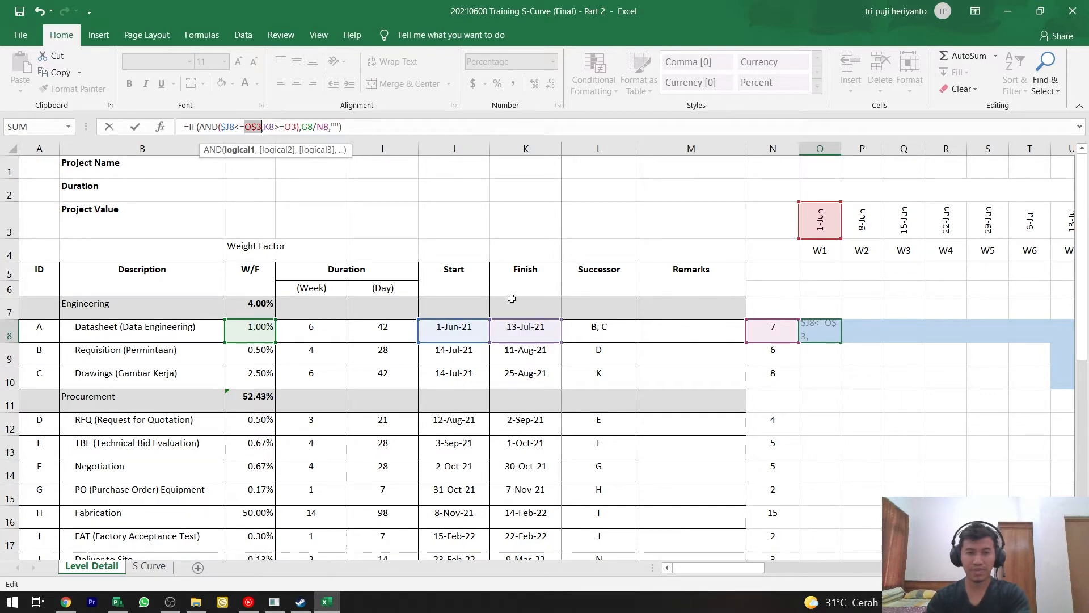
# - Change the second AND condition in the O8 formula to the mixed references $K8>=O$3
pyautogui.click(274, 126)
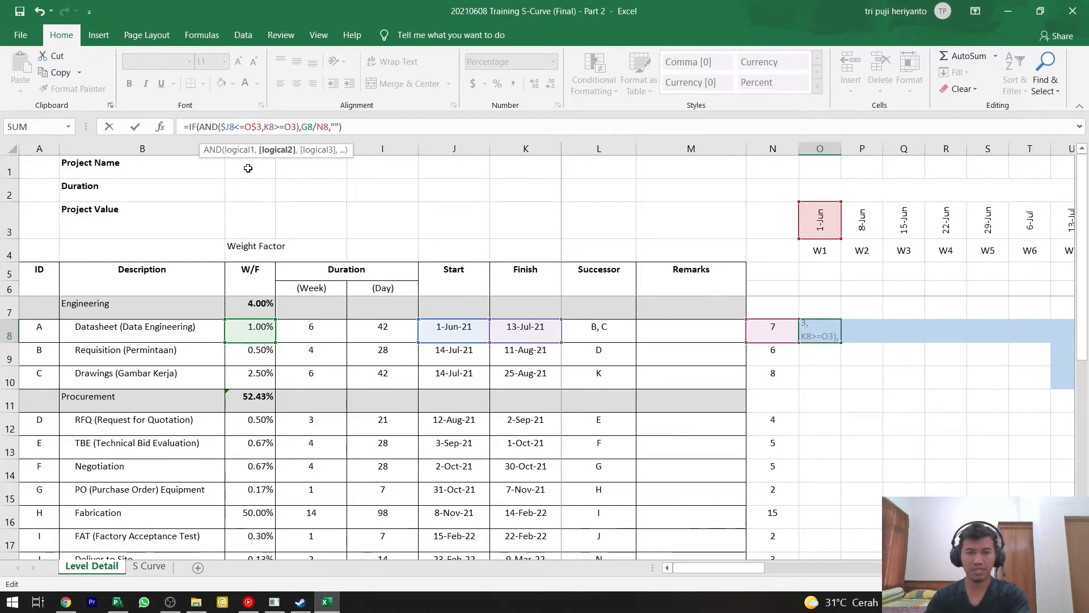
pyautogui.press('F4')
pyautogui.press('F4')
pyautogui.press('F4')
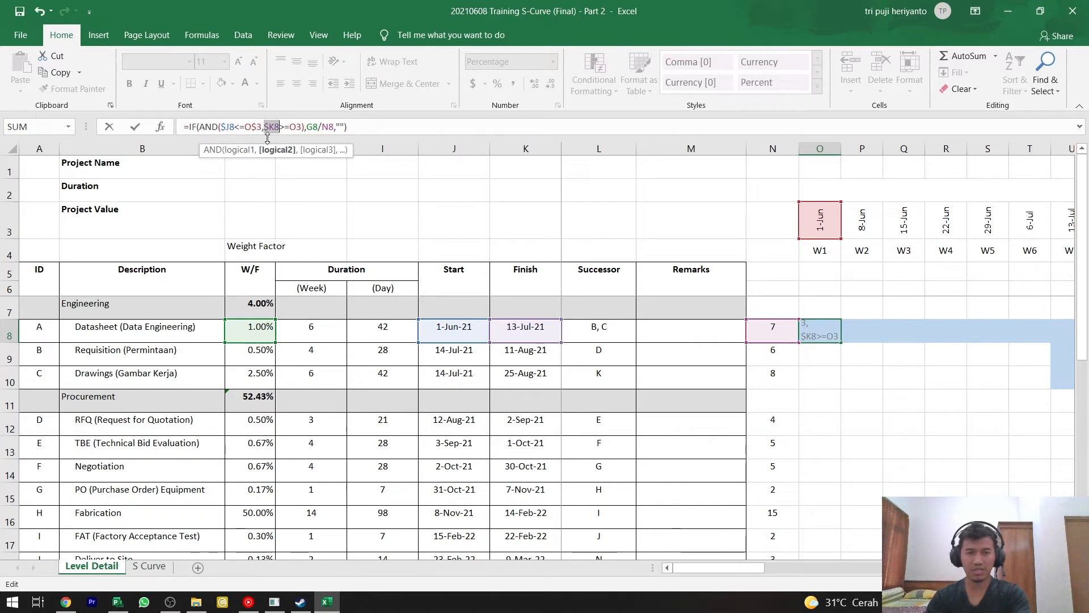
pyautogui.click(296, 126)
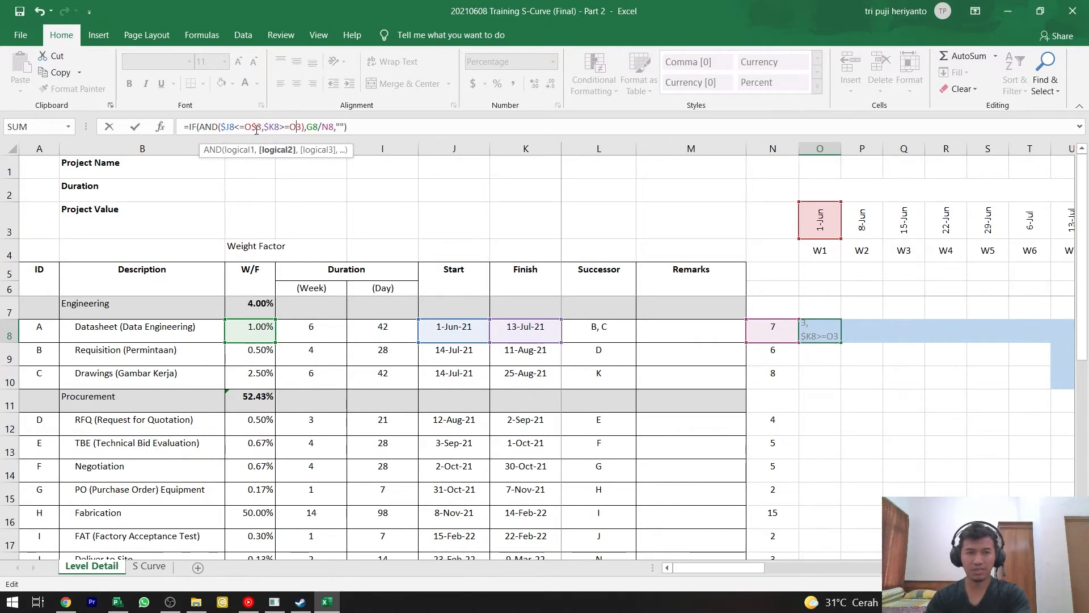
pyautogui.press('F4')
pyautogui.press('F4')
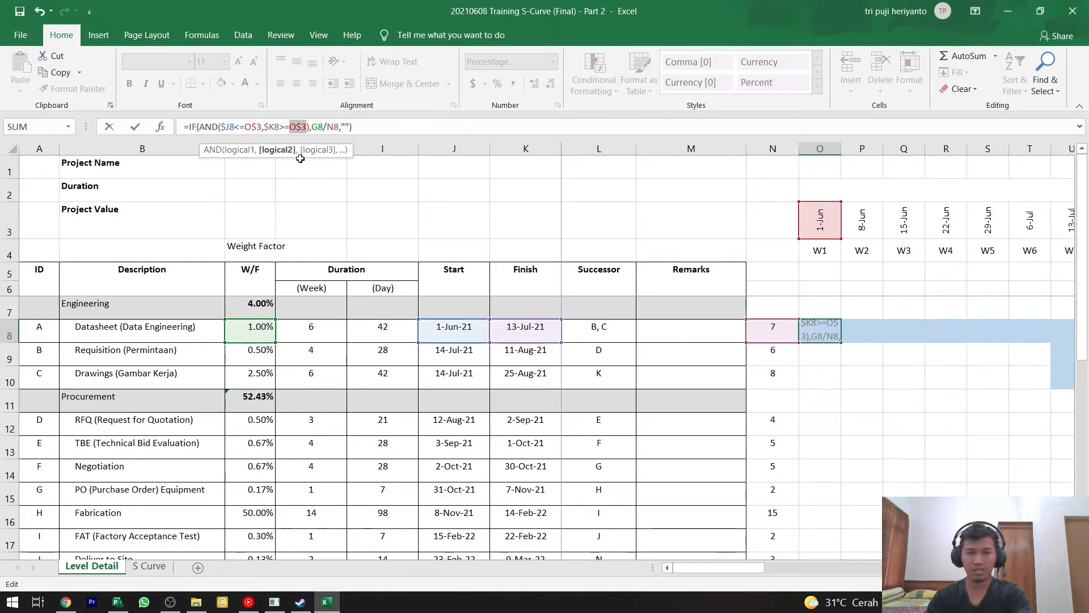
# - Lock the columns in the O8 formula's division so it reads $G8/$N8, and commit the formula
pyautogui.click(320, 128)
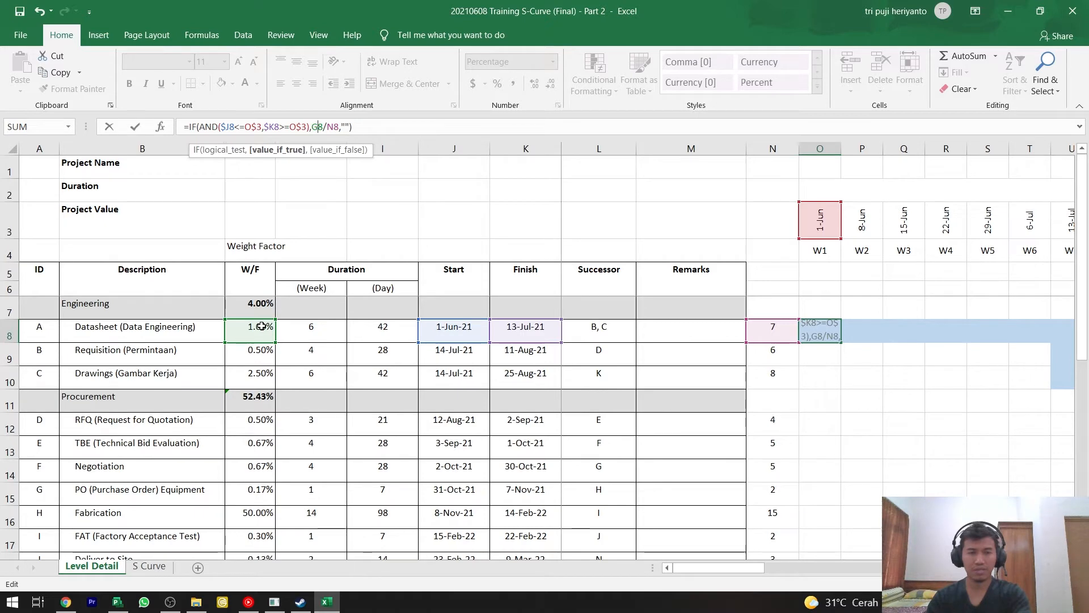
pyautogui.press('F4')
pyautogui.press('F4')
pyautogui.press('F4')
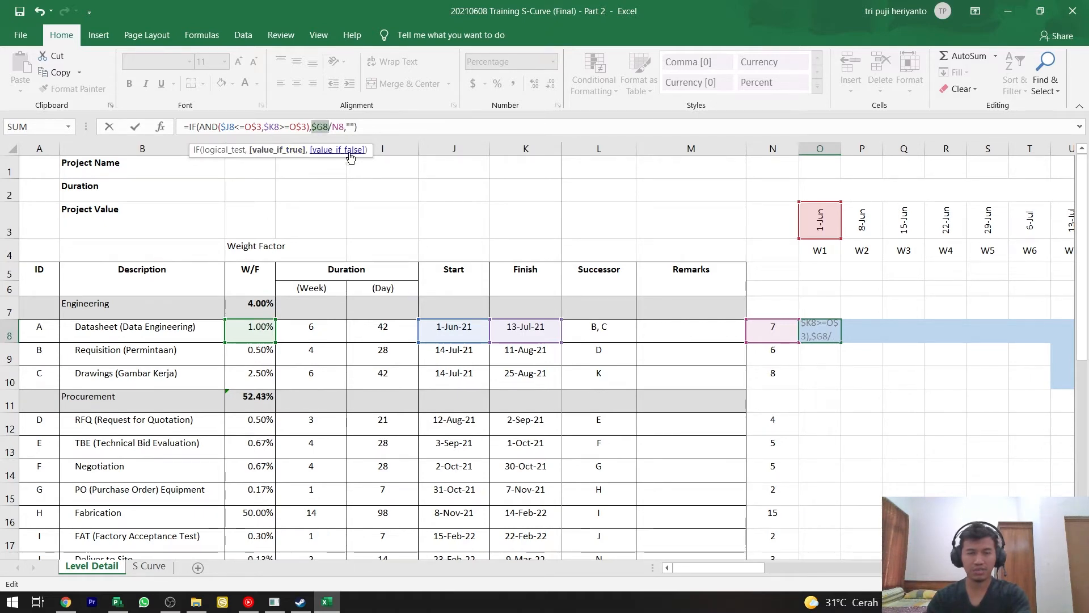
pyautogui.click(336, 127)
pyautogui.press('F4')
pyautogui.press('F4')
pyautogui.press('F4')
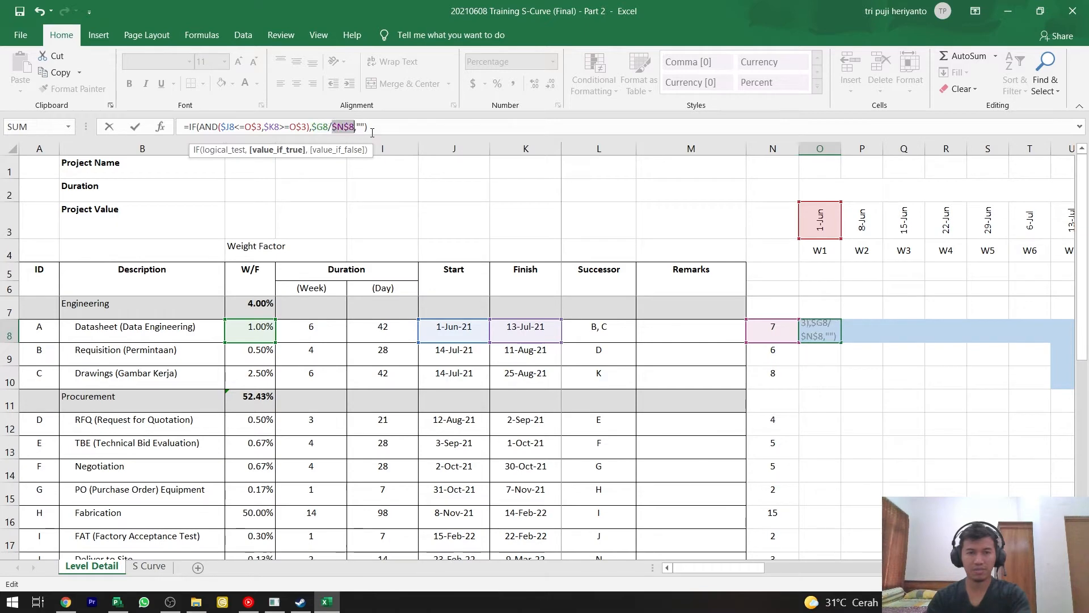
pyautogui.press('Return')
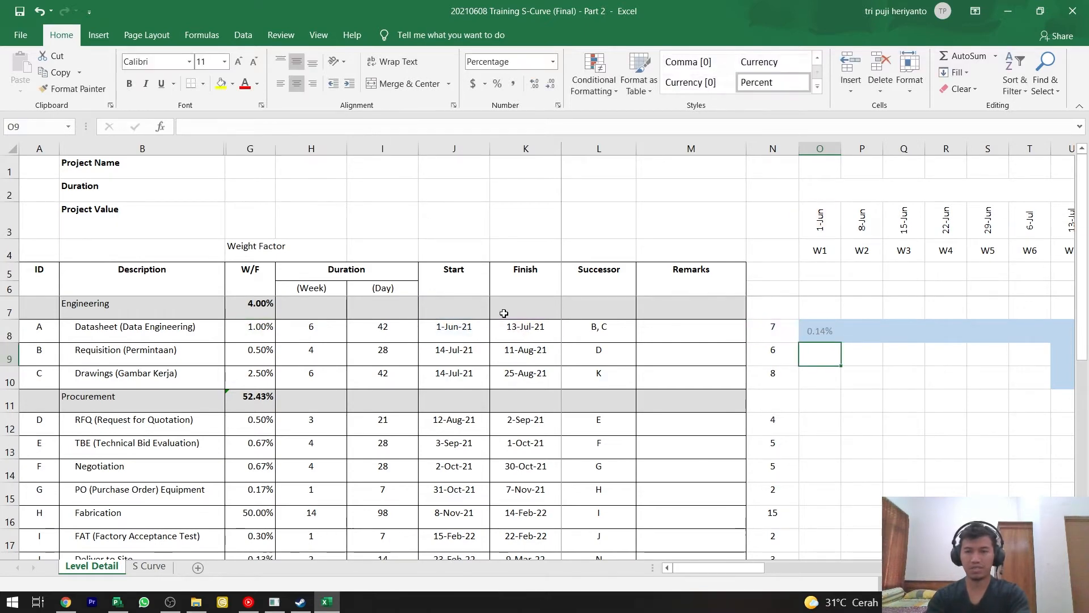
# - Copy the O8 formula across P8 to V8 and check the W7 and W8 cells against the row's start and finish dates
pyautogui.press('Up')
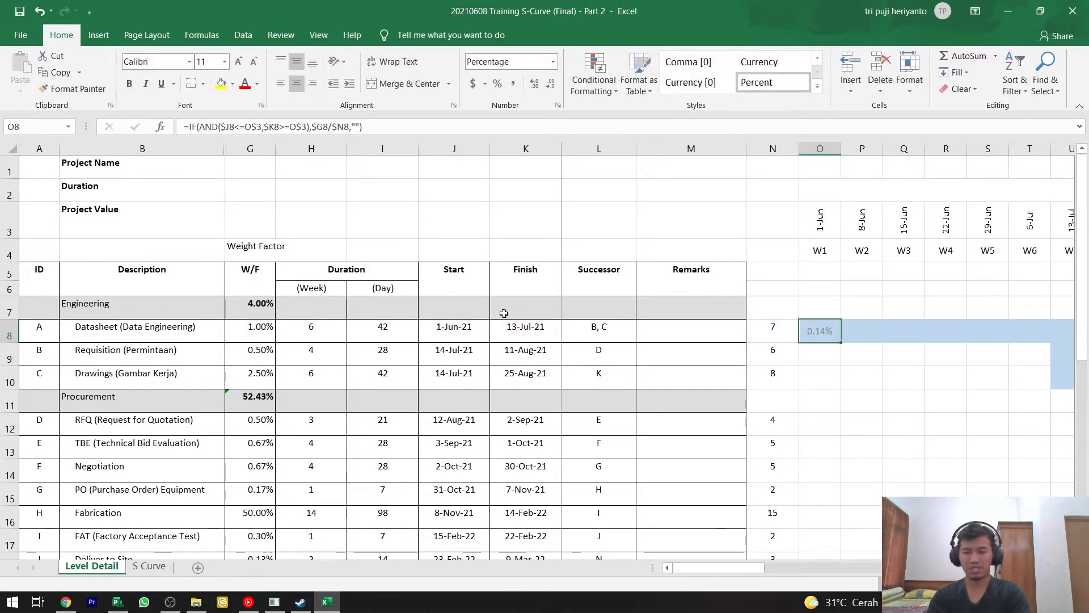
pyautogui.hotkey('ctrl', 'c')
pyautogui.press('Right')
pyautogui.hotkey('ctrl', 'v')
pyautogui.press('Right')
pyautogui.hotkey('ctrl', 'v')
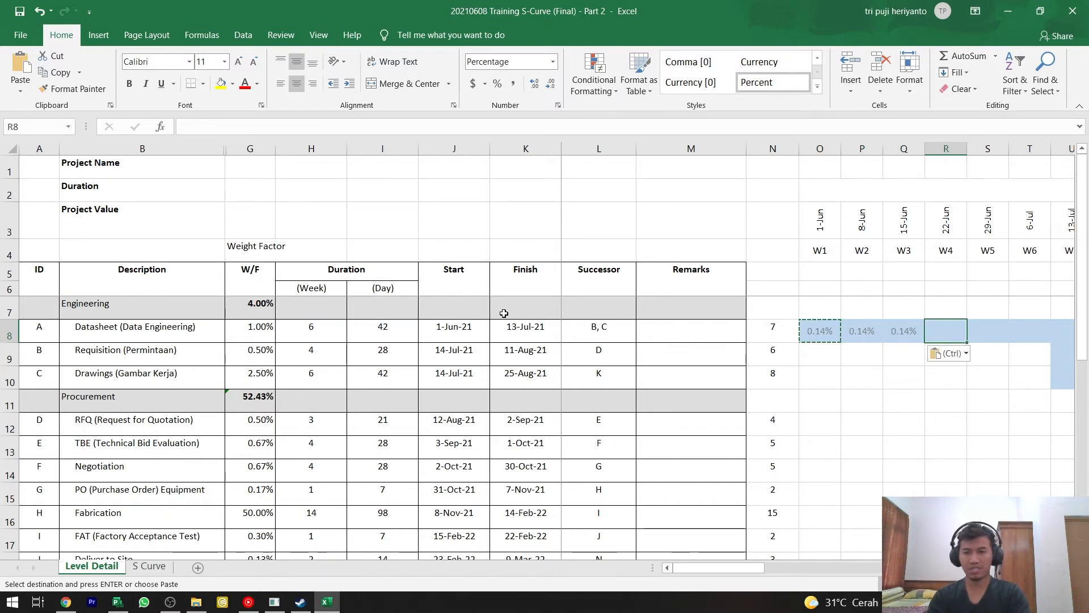
pyautogui.press('Right')
pyautogui.hotkey('ctrl', 'v')
pyautogui.press('Right')
pyautogui.hotkey('ctrl', 'v')
pyautogui.press('Right')
pyautogui.hotkey('ctrl', 'v')
pyautogui.press('Right')
pyautogui.hotkey('ctrl', 'v')
pyautogui.press('Right')
pyautogui.hotkey('ctrl', 'v')
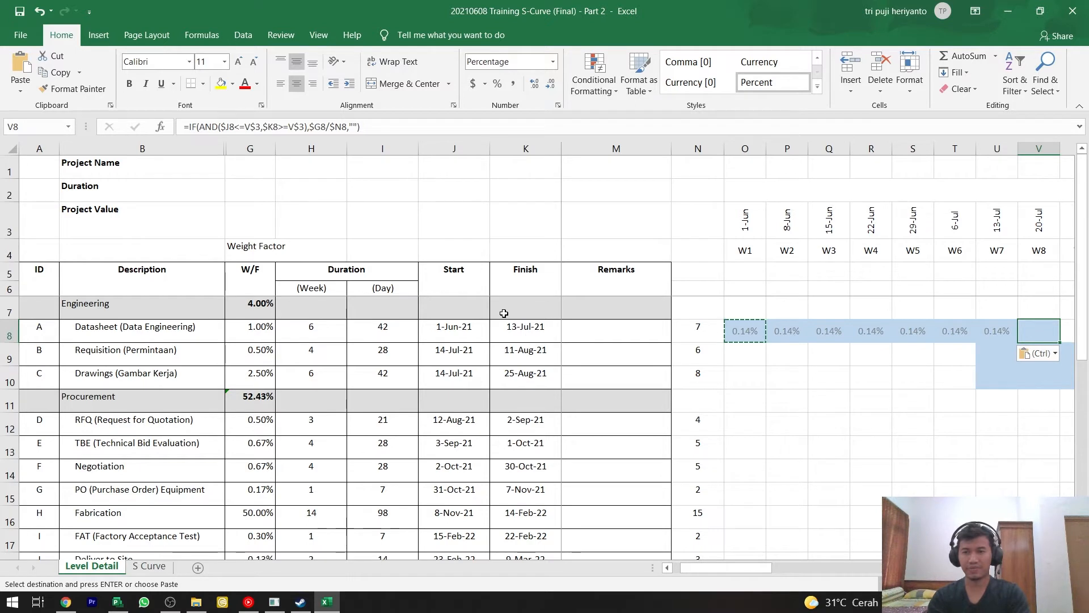
pyautogui.click(450, 327)
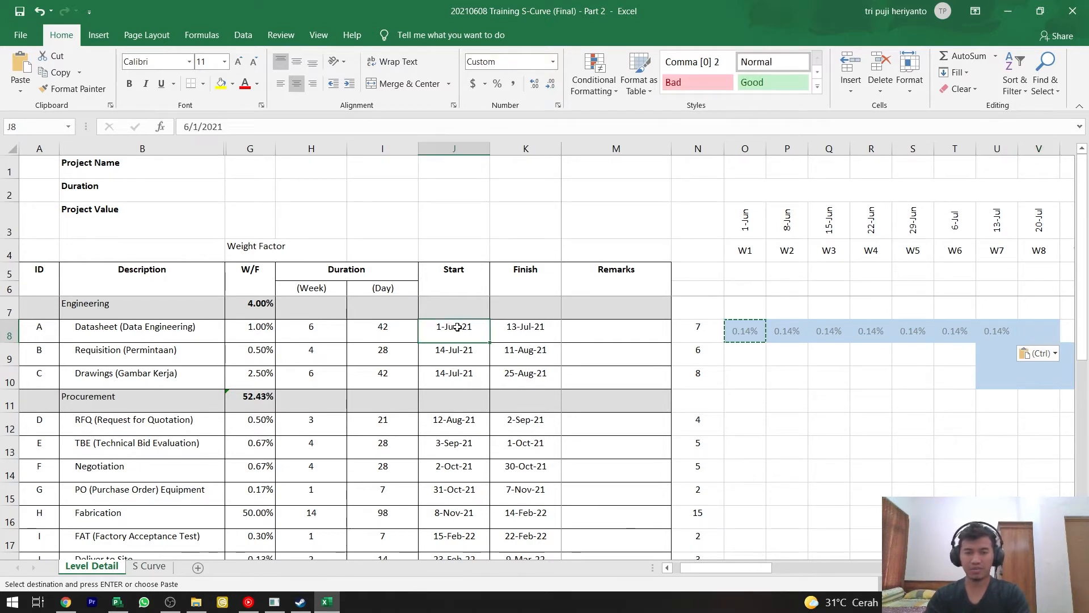
pyautogui.click(513, 327)
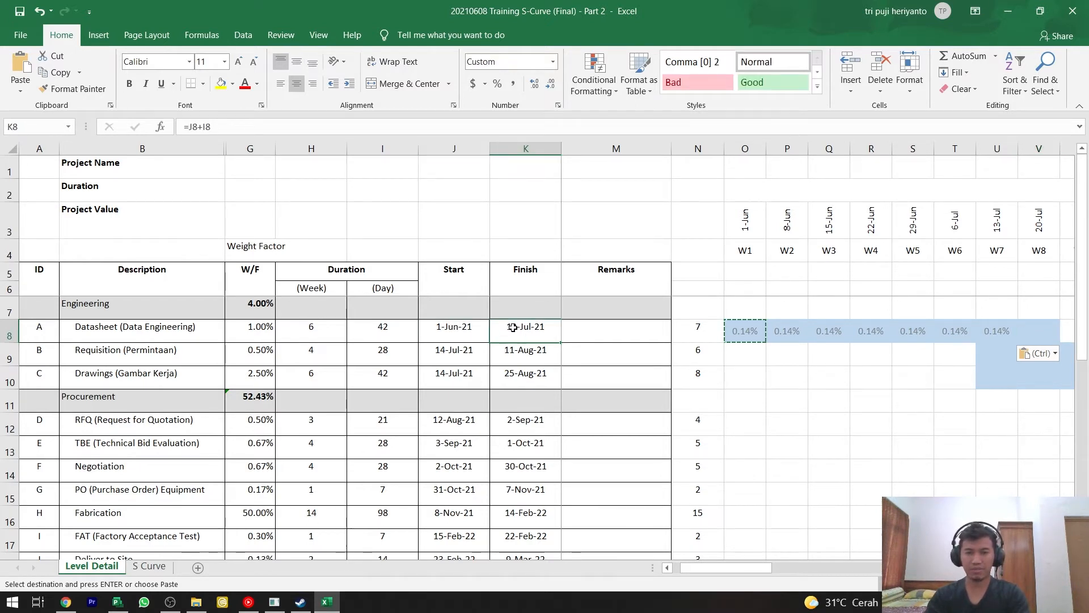
pyautogui.click(1036, 327)
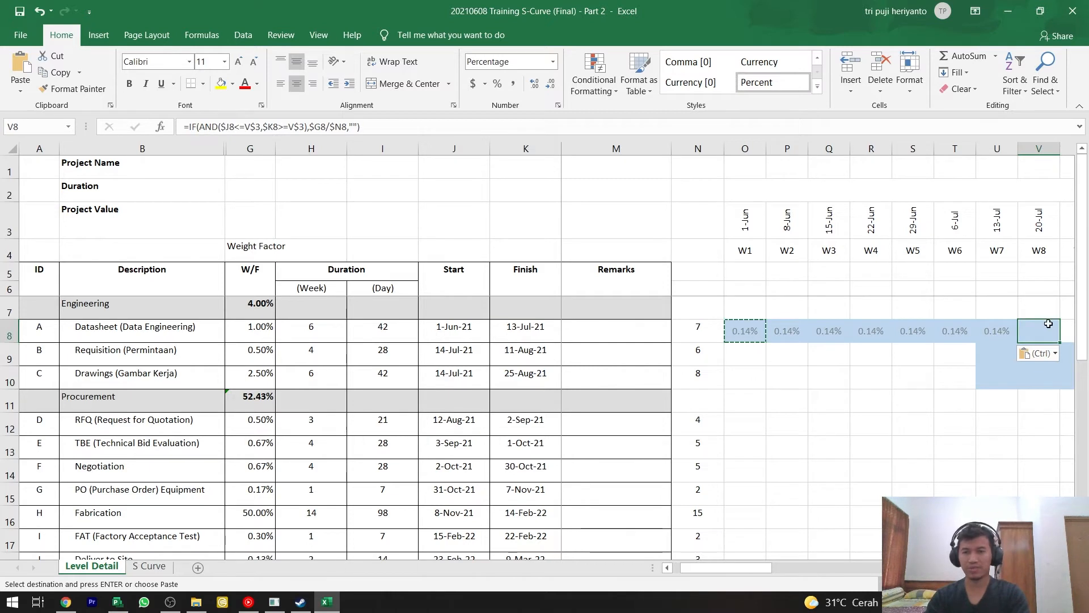
pyautogui.click(997, 329)
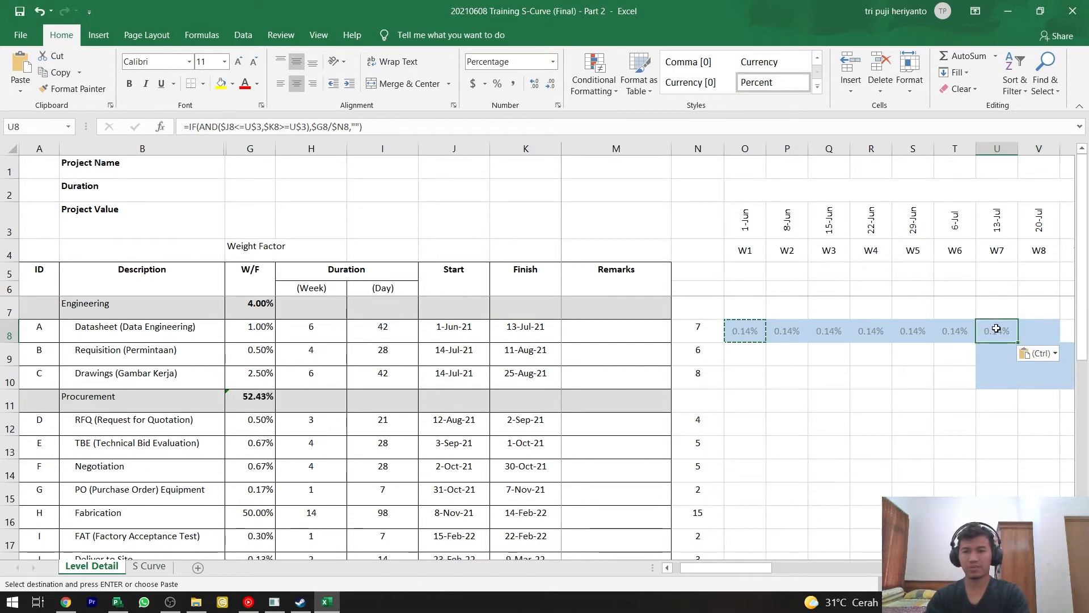
# - Copy O8 and paste only its formula over the whole timeline range O8:BJ24, keeping the existing cell formatting
pyautogui.click(754, 332)
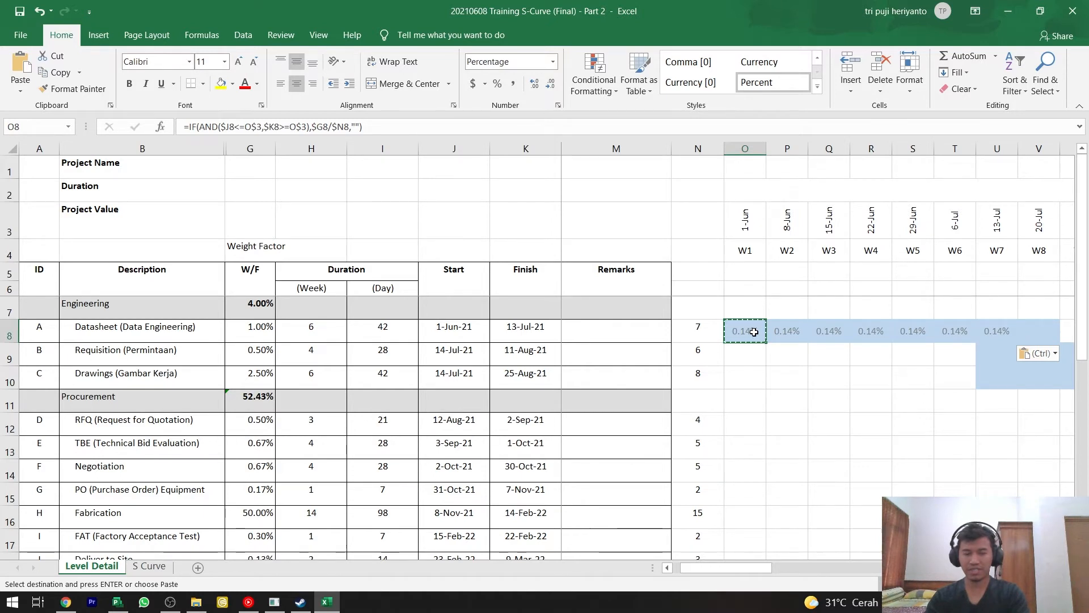
pyautogui.hotkey('ctrl', 'c')
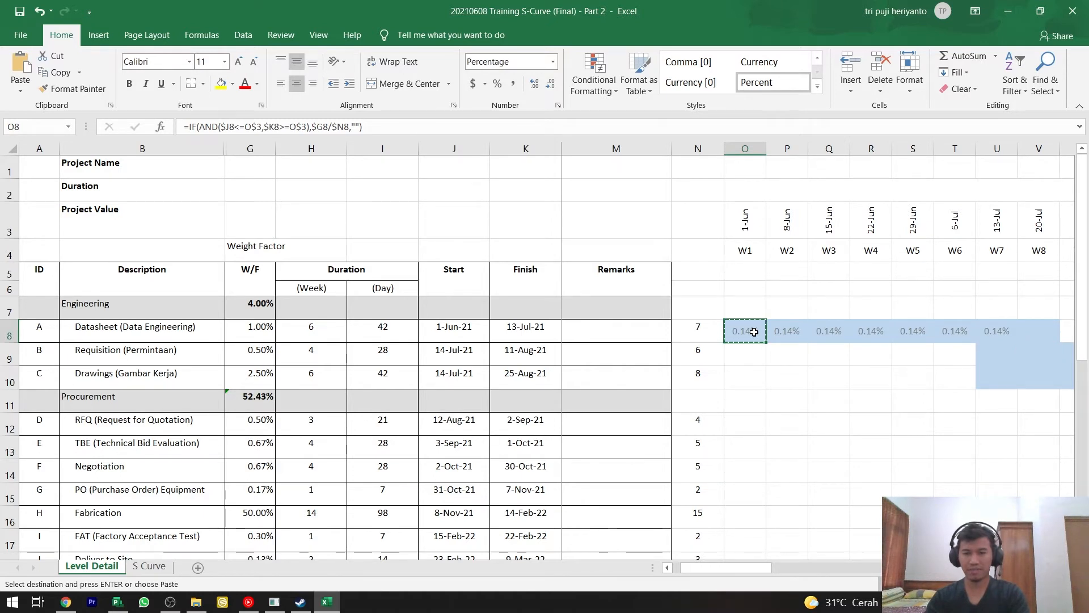
pyautogui.keyDown('ctrl'); pyautogui.scroll(-3, 755, 332); pyautogui.keyUp('ctrl')
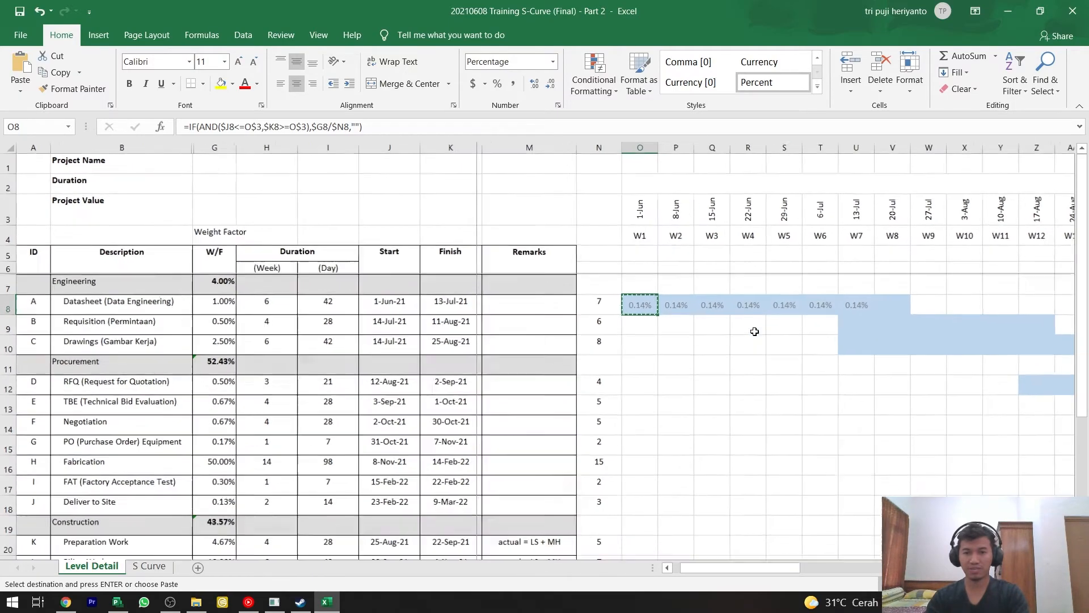
pyautogui.keyDown('ctrl'); pyautogui.scroll(-3, 755, 331); pyautogui.keyUp('ctrl')
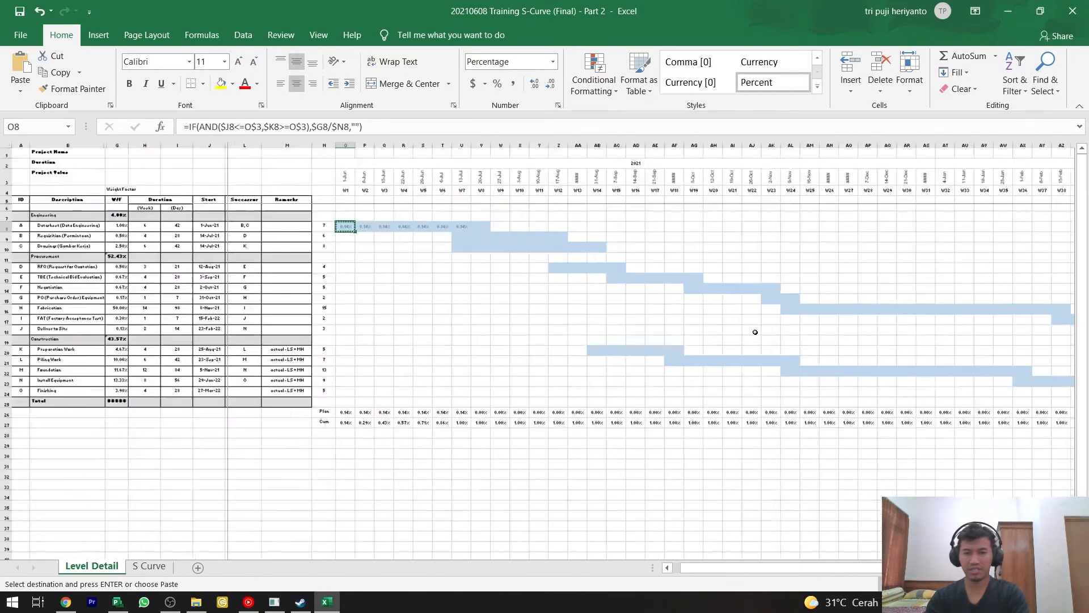
pyautogui.moveTo(754, 567); pyautogui.dragTo(783, 567)
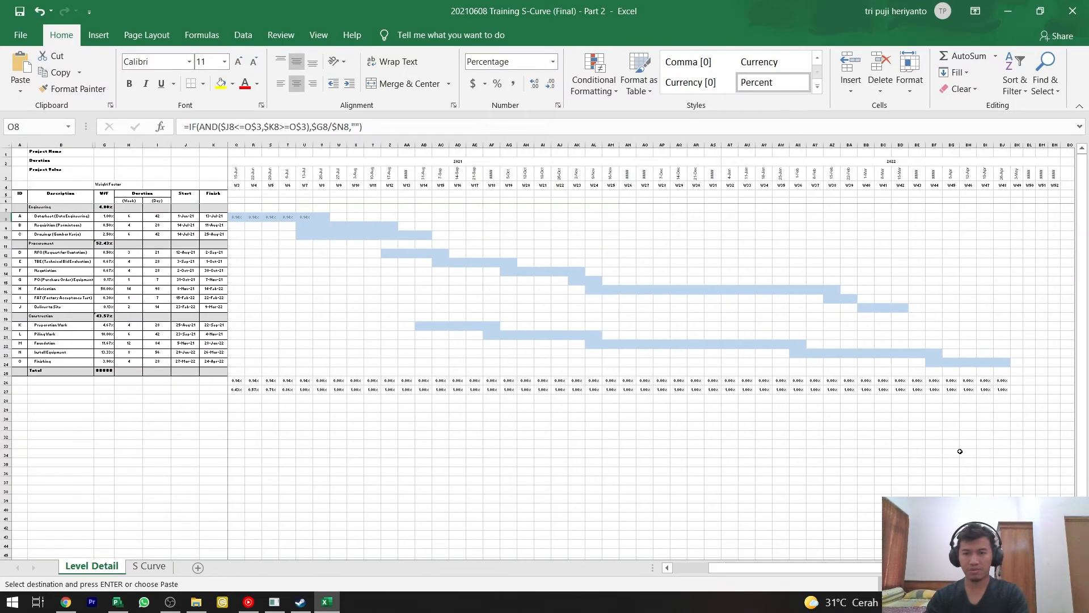
pyautogui.keyDown('shift'); pyautogui.click(1007, 364); pyautogui.keyUp('shift')
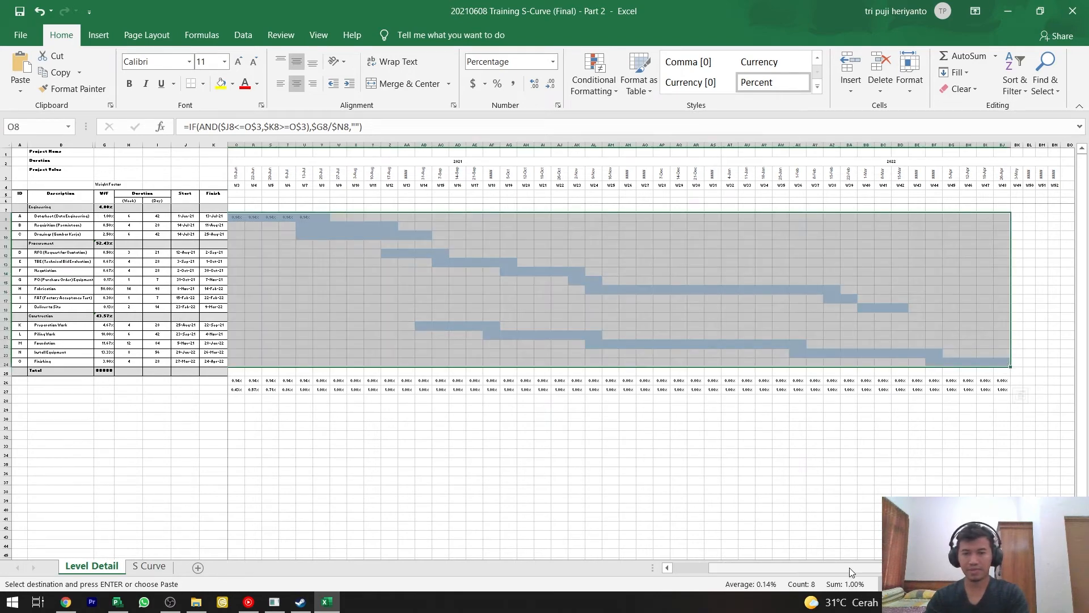
pyautogui.keyDown('ctrl'); pyautogui.scroll(2, 546, 372); pyautogui.keyUp('ctrl')
pyautogui.keyDown('ctrl'); pyautogui.scroll(4, 544, 360); pyautogui.keyUp('ctrl')
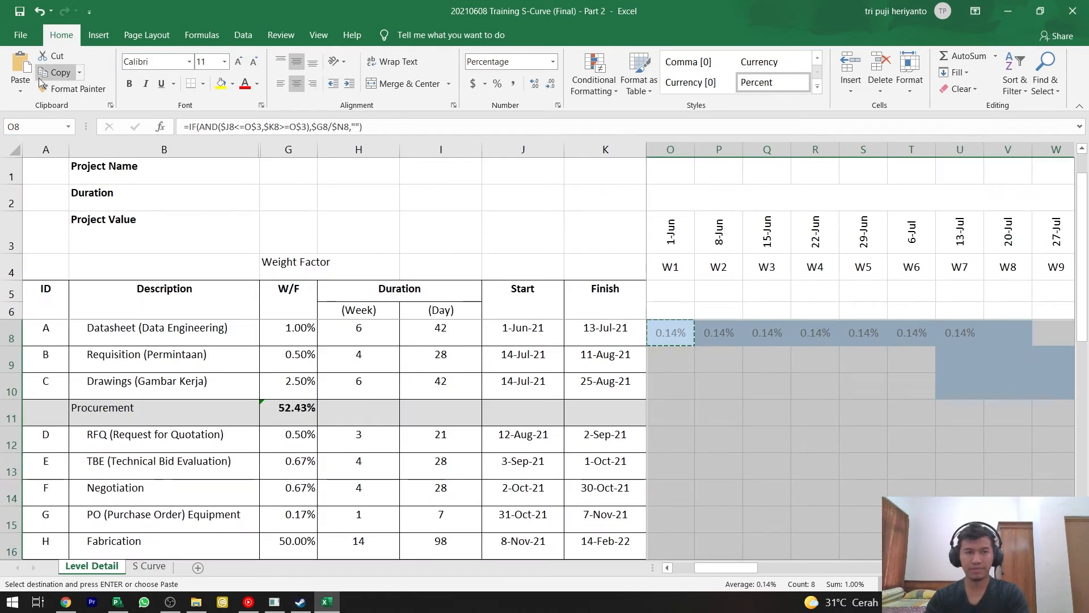
pyautogui.click(20, 93)
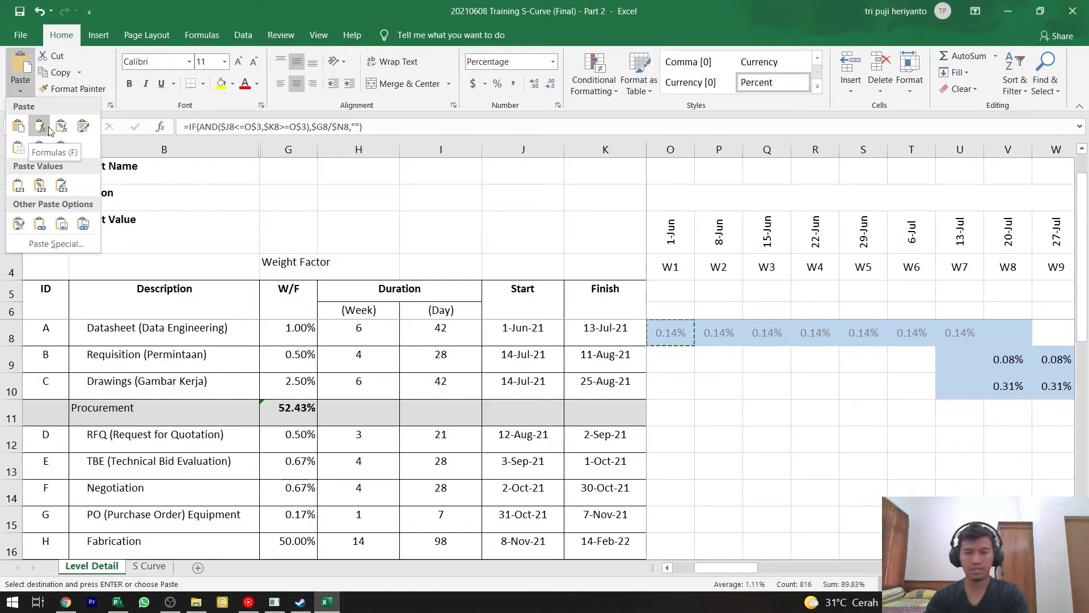
pyautogui.click(49, 130)
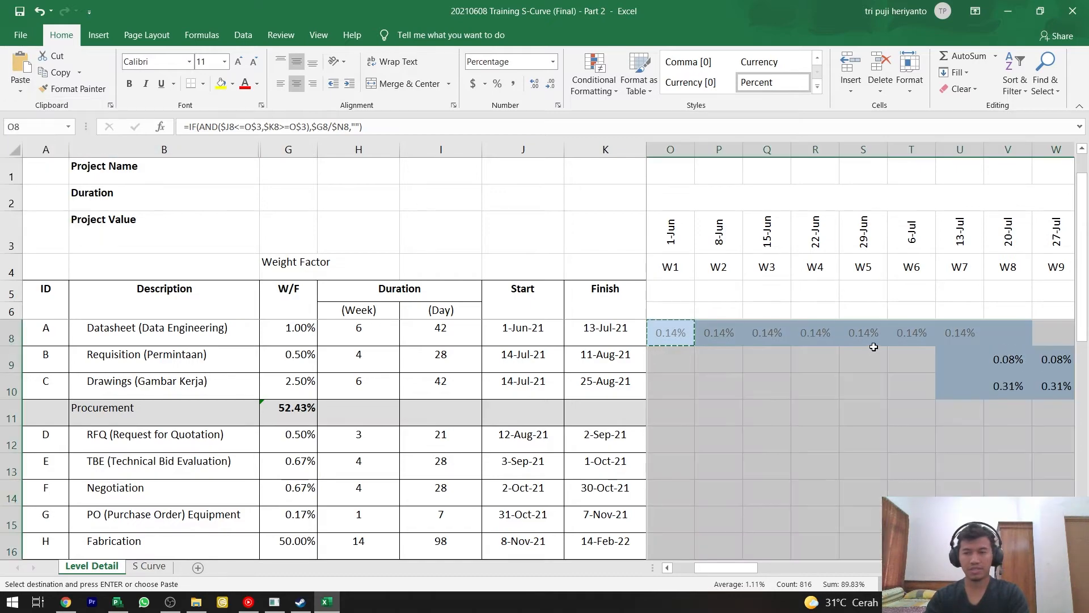
# - Examine the weekly percentages and cumulative row across the whole timeline, and compare the filled Datasheet cells O8:U8 with the week count in N8
pyautogui.scroll(-2, 874, 347)
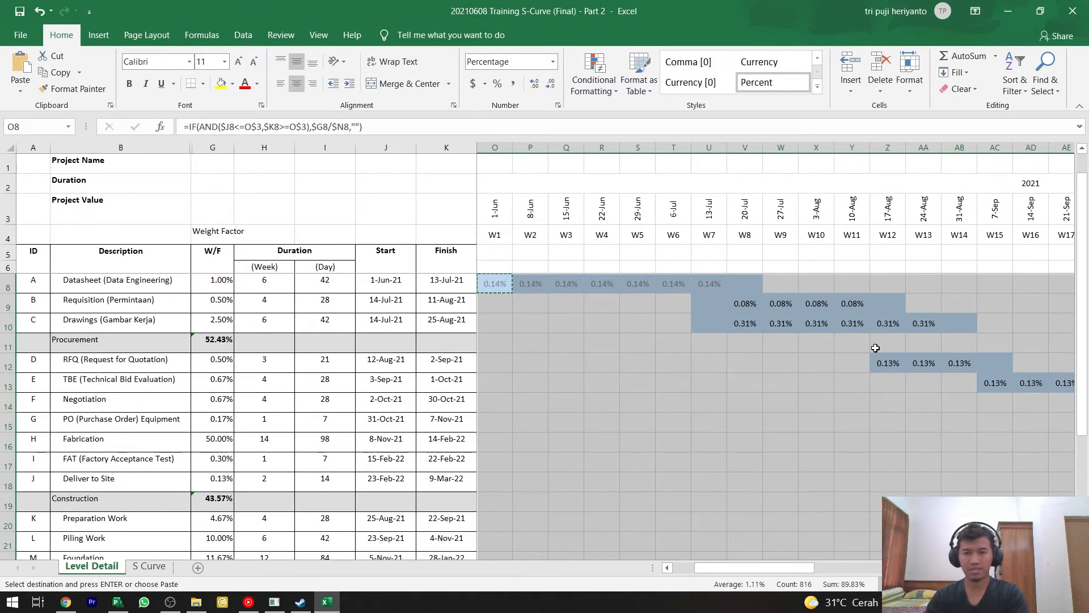
pyautogui.scroll(-2, 875, 348)
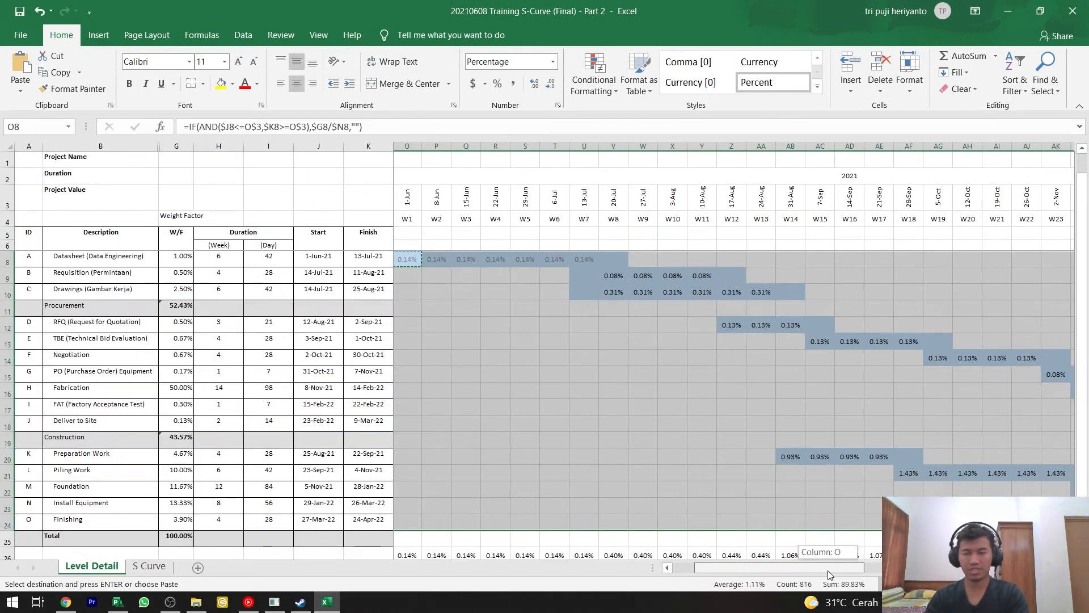
pyautogui.moveTo(828, 570)
pyautogui.mouseDown()
pyautogui.moveTo(885, 575)
pyautogui.moveTo(817, 573)
pyautogui.mouseUp()
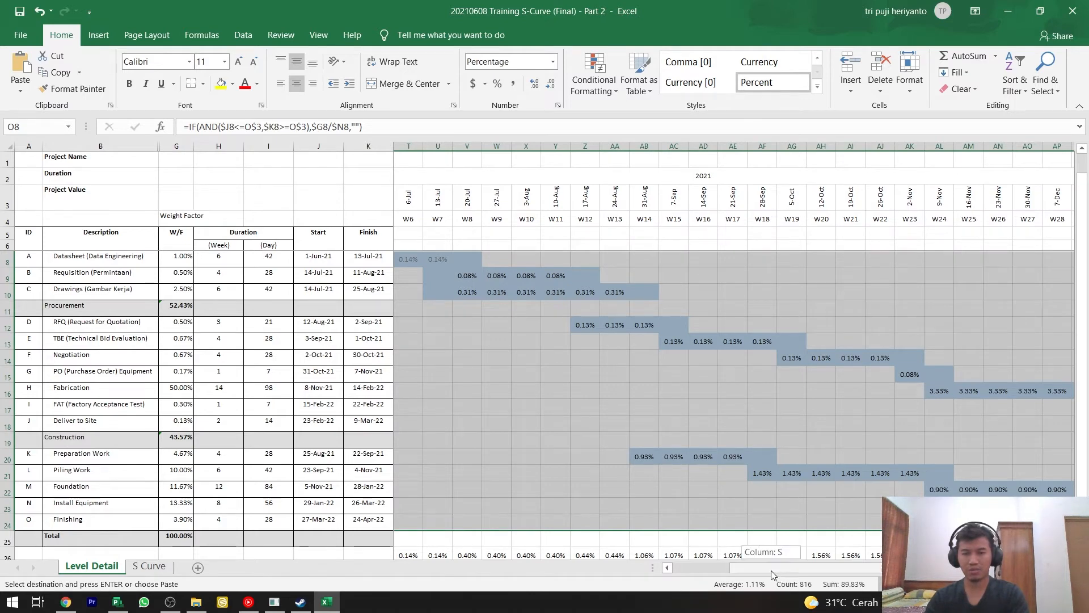
pyautogui.moveTo(783, 567); pyautogui.dragTo(726, 569)
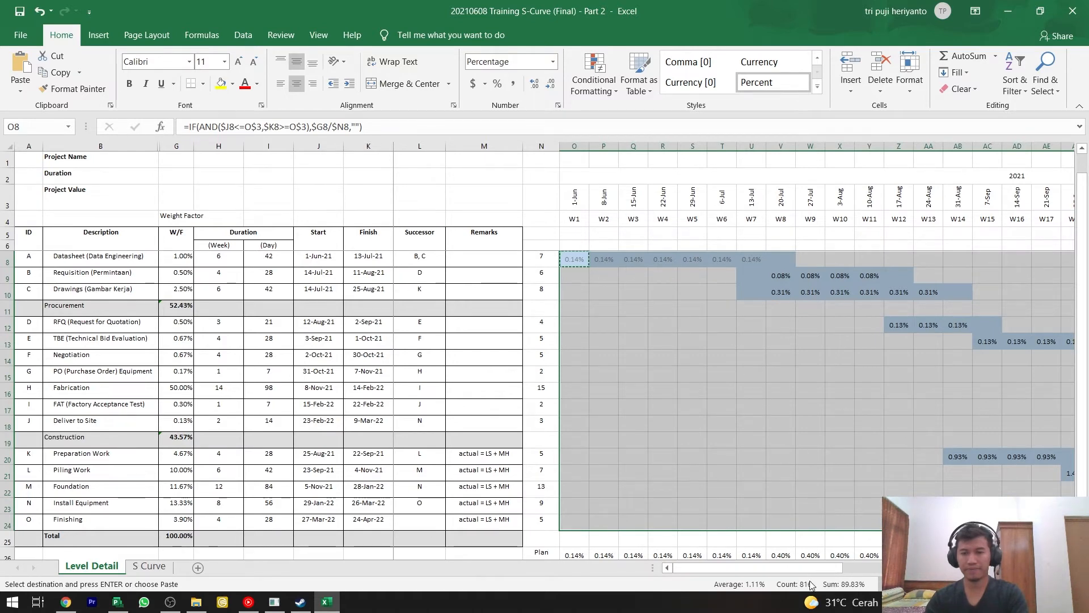
pyautogui.moveTo(811, 571); pyautogui.dragTo(975, 570)
pyautogui.scroll(-2, 992, 442)
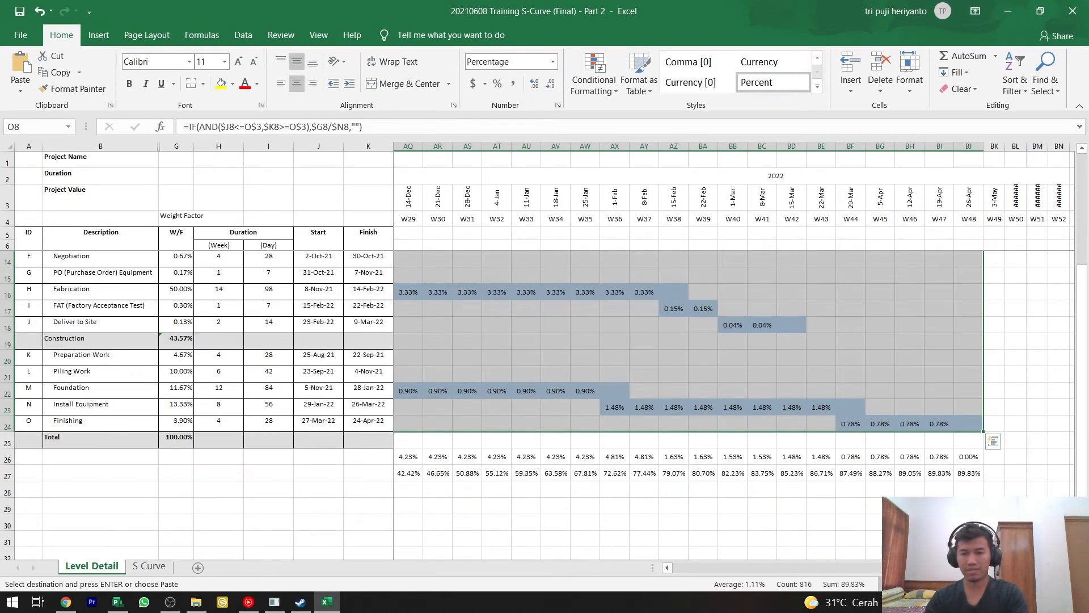
pyautogui.moveTo(933, 568); pyautogui.dragTo(690, 584)
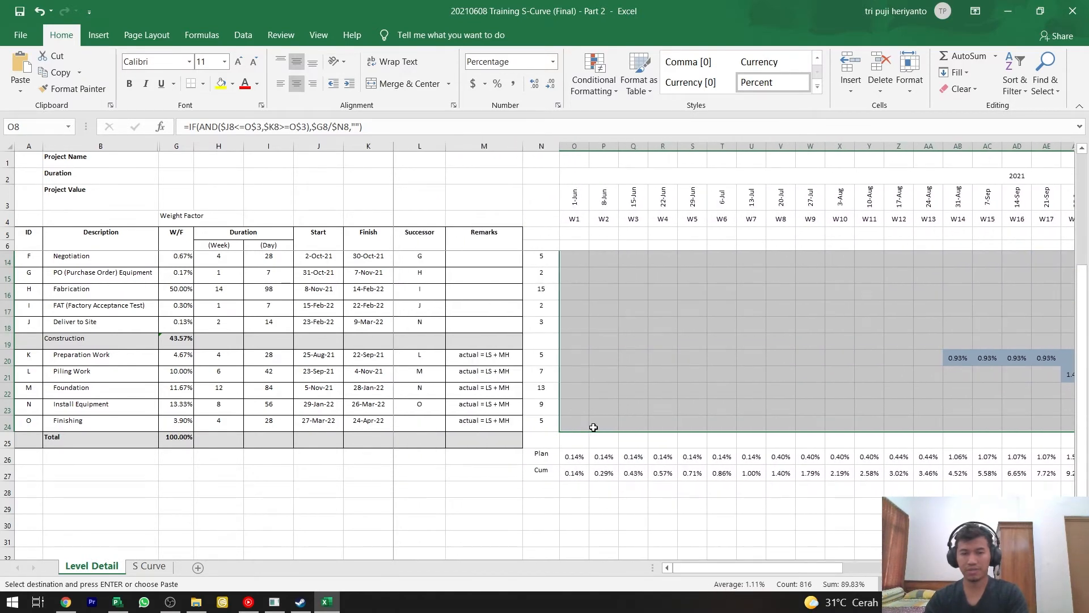
pyautogui.press('Escape')
pyautogui.scroll(2, 707, 465)
pyautogui.moveTo(574, 274); pyautogui.dragTo(741, 274)
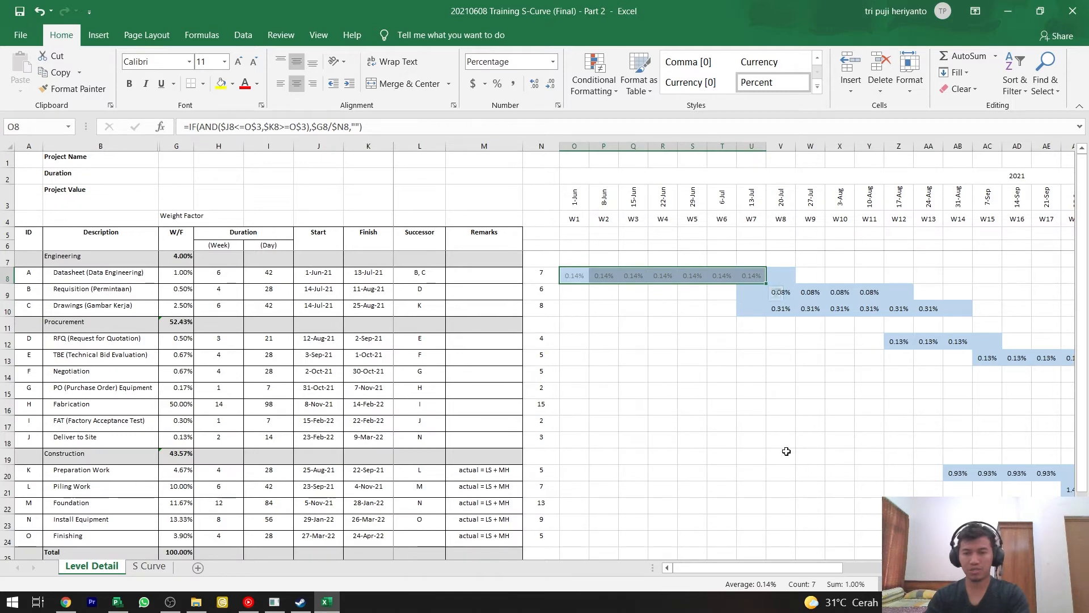
pyautogui.click(545, 275)
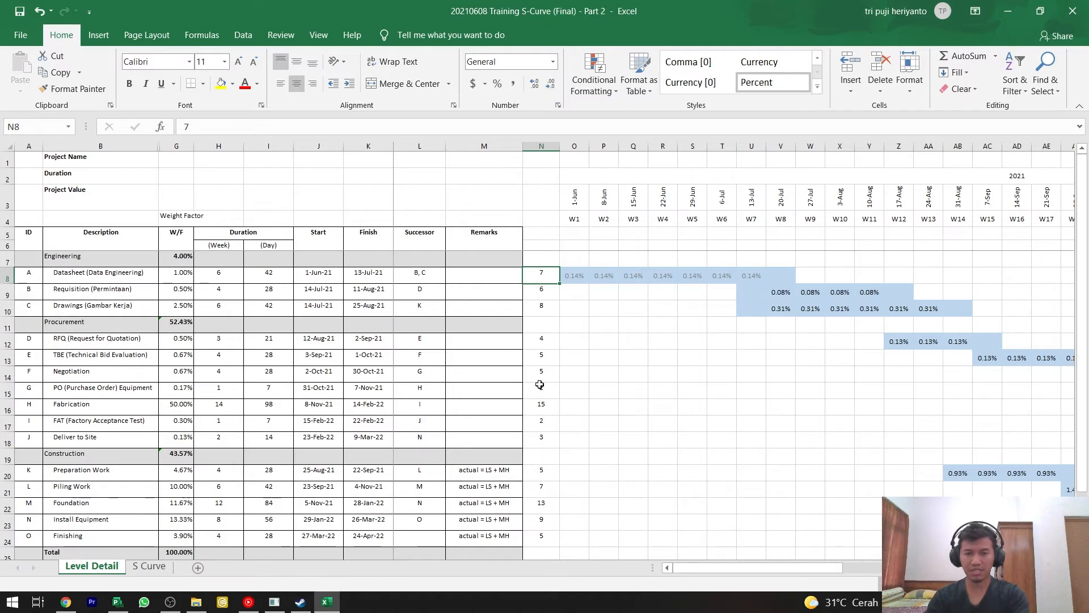
# - Correct the week counts in column N for Requisition, Drawings and RFQ: set N9 to 4, N10 to 6 and N12 to 3
pyautogui.click(777, 294)
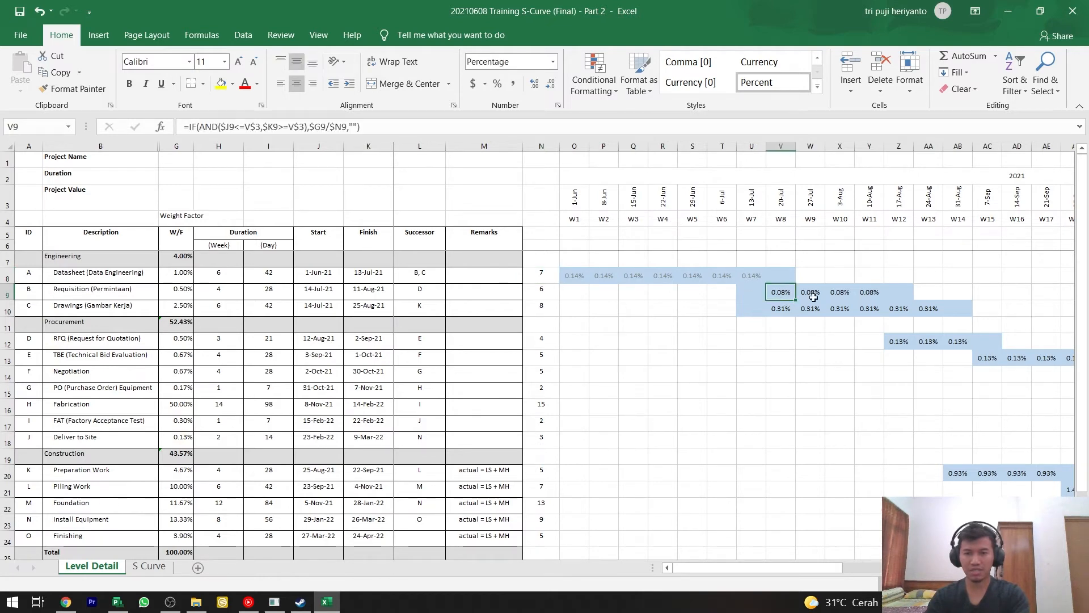
pyautogui.click(553, 290)
pyautogui.write('4')
pyautogui.press('Return')
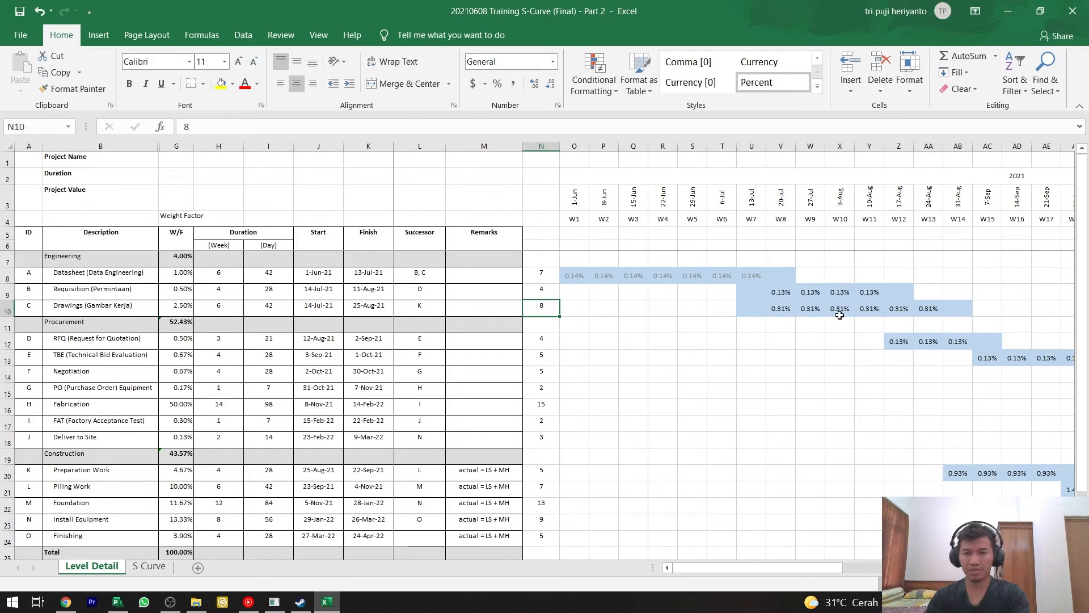
pyautogui.write('6')
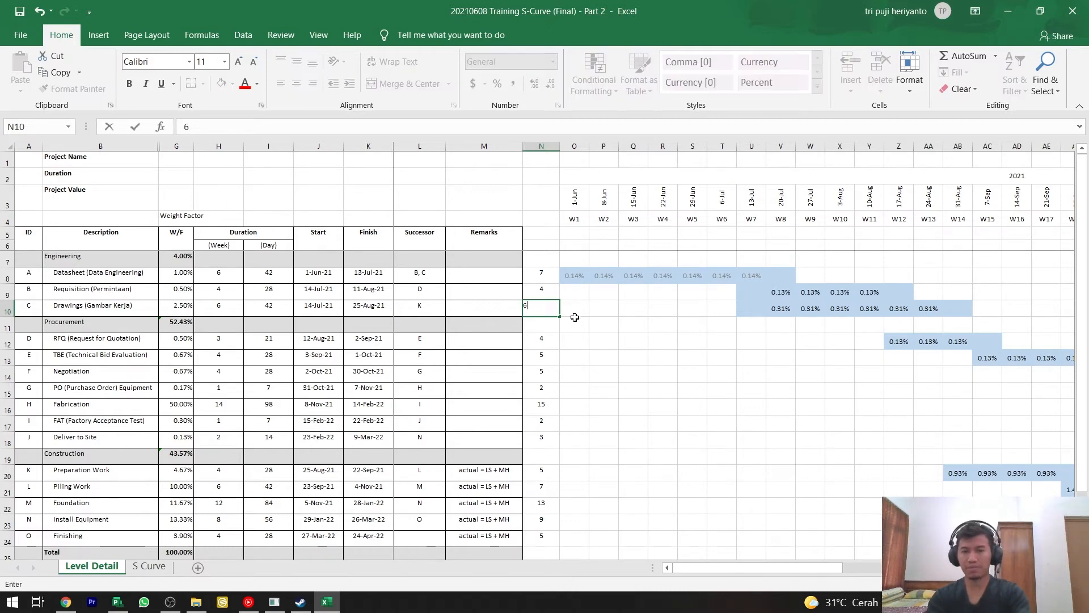
pyautogui.press('Return')
pyautogui.press('Return')
pyautogui.write('3')
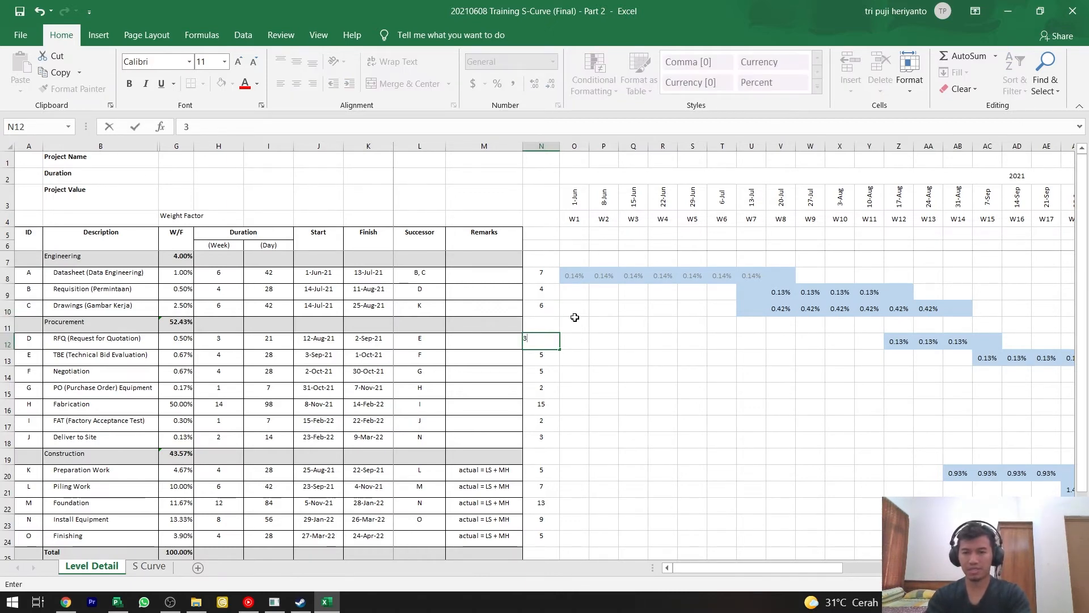
pyautogui.press('Return')
# - Set the week counts in column N for TBE and Negotiation to 4 each, and for PO Equipment to 1
pyautogui.moveTo(816, 570); pyautogui.dragTo(837, 570)
pyautogui.moveTo(698, 567); pyautogui.dragTo(667, 559)
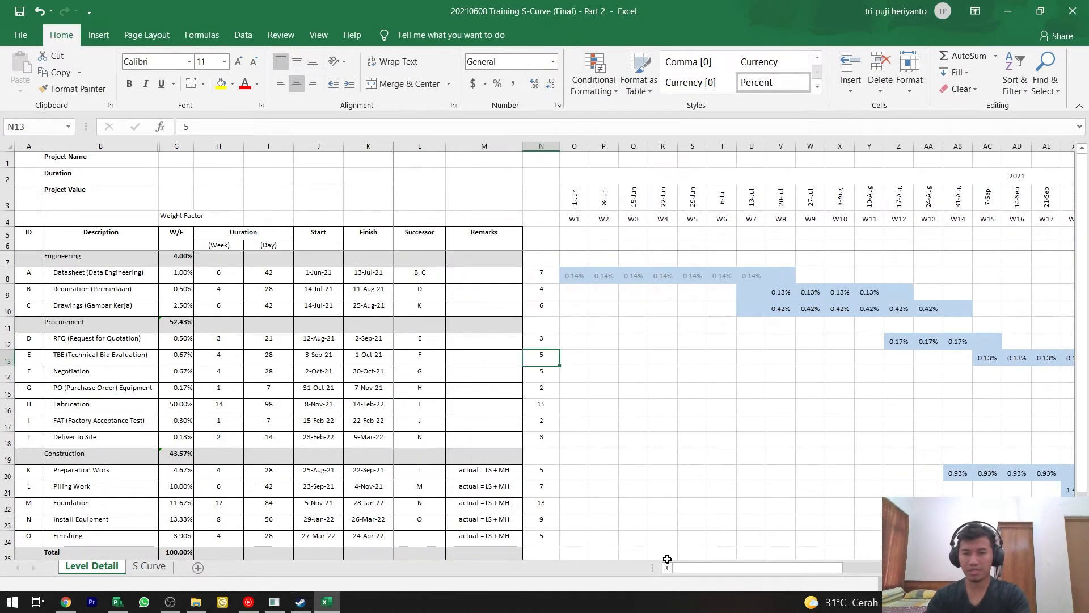
pyautogui.write('4')
pyautogui.press('Return')
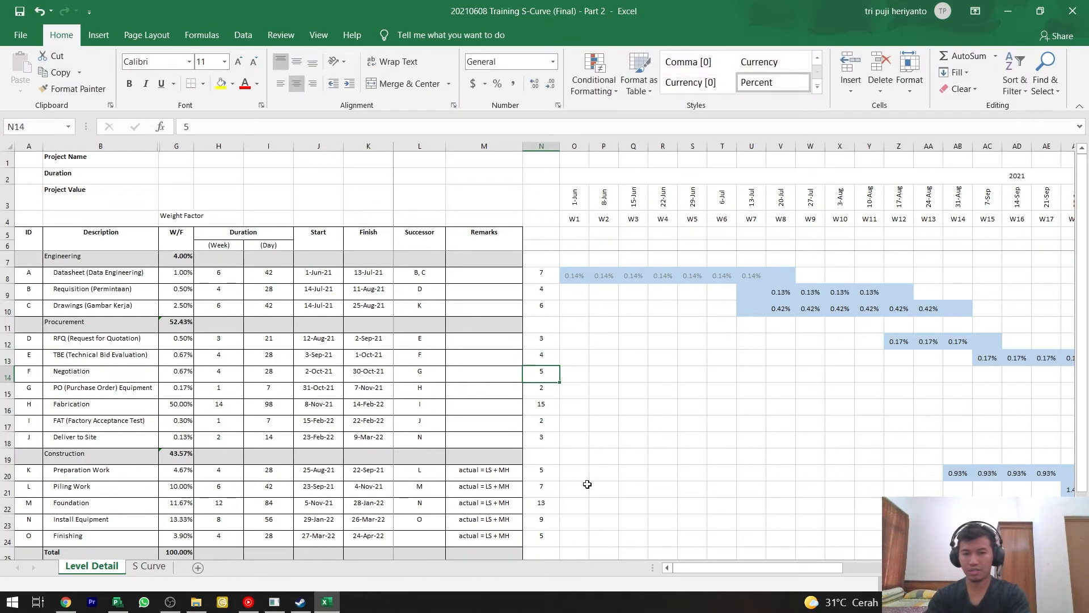
pyautogui.moveTo(710, 569); pyautogui.dragTo(642, 561)
pyautogui.write('4')
pyautogui.press('Return')
pyautogui.write('1')
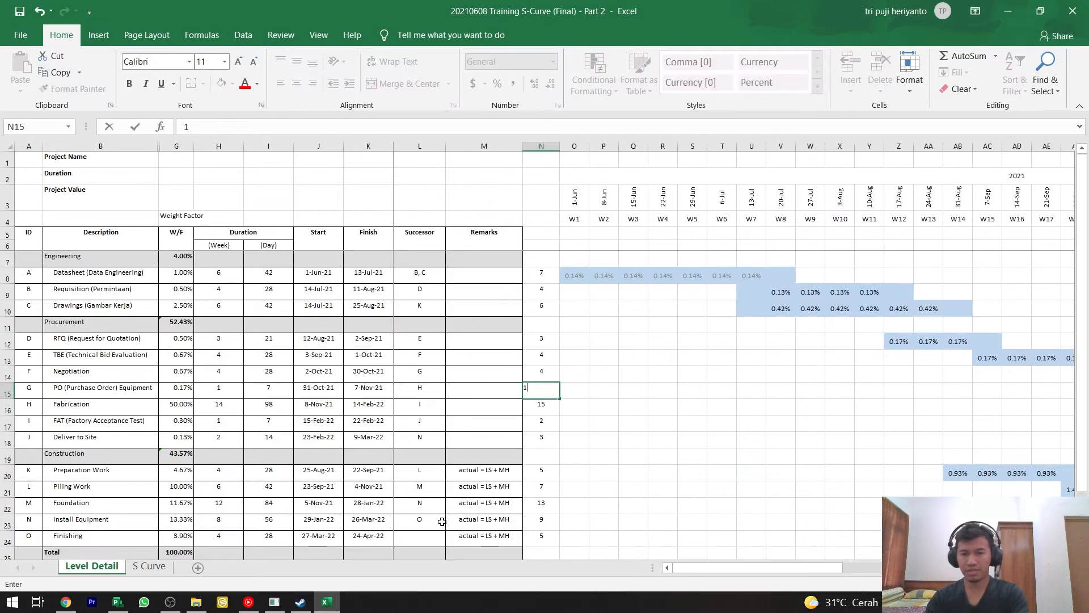
pyautogui.press('Return')
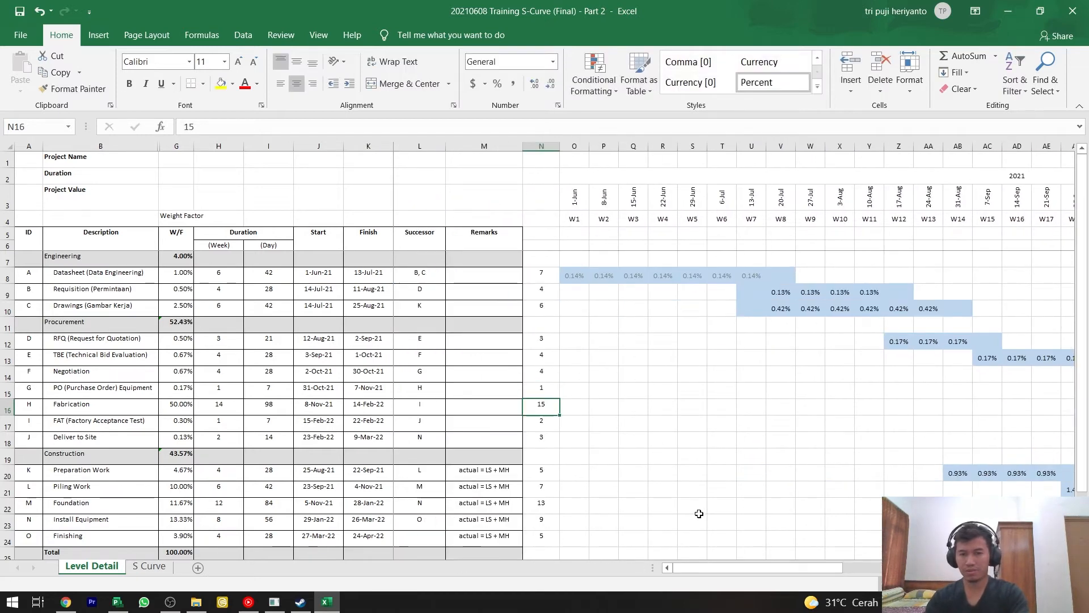
# - Count the filled Fabrication cells AL16:AY16 and set the row's week count in N16 to 14
pyautogui.moveTo(718, 567); pyautogui.dragTo(866, 567)
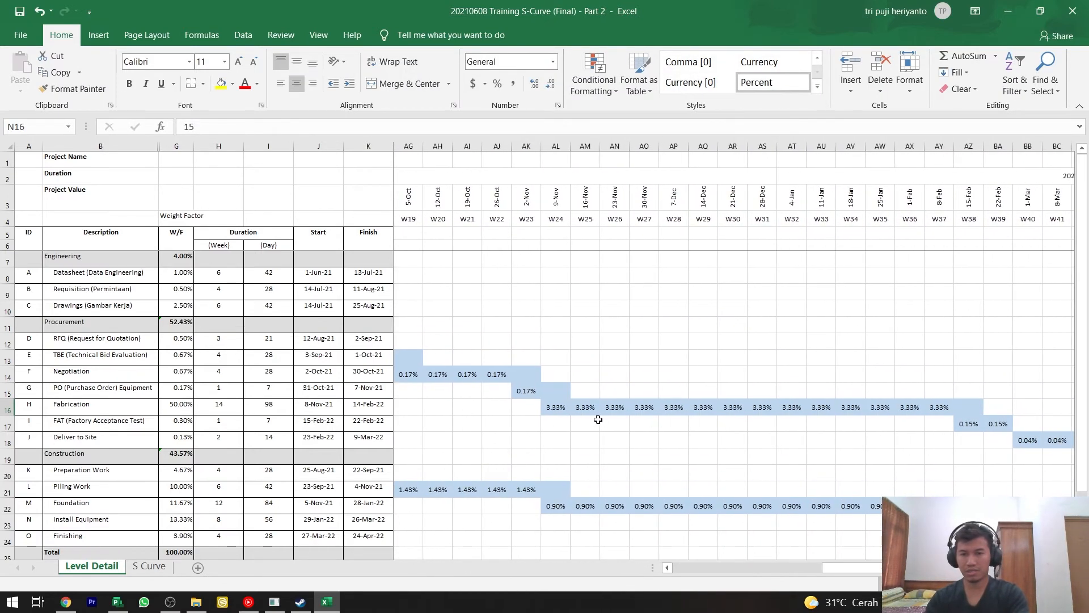
pyautogui.moveTo(555, 407); pyautogui.dragTo(939, 407)
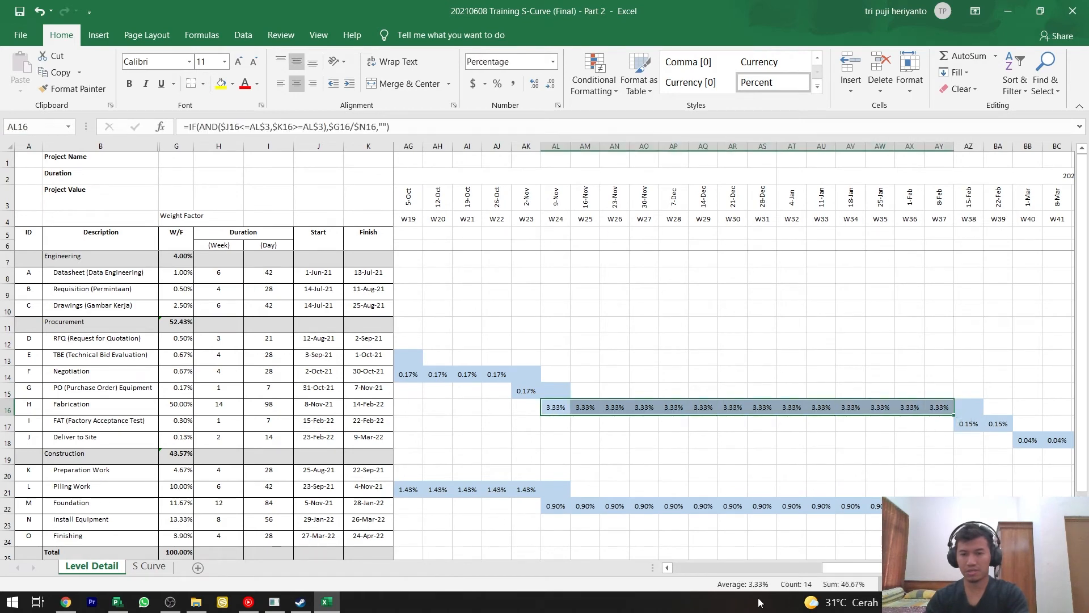
pyautogui.moveTo(851, 567); pyautogui.dragTo(543, 571)
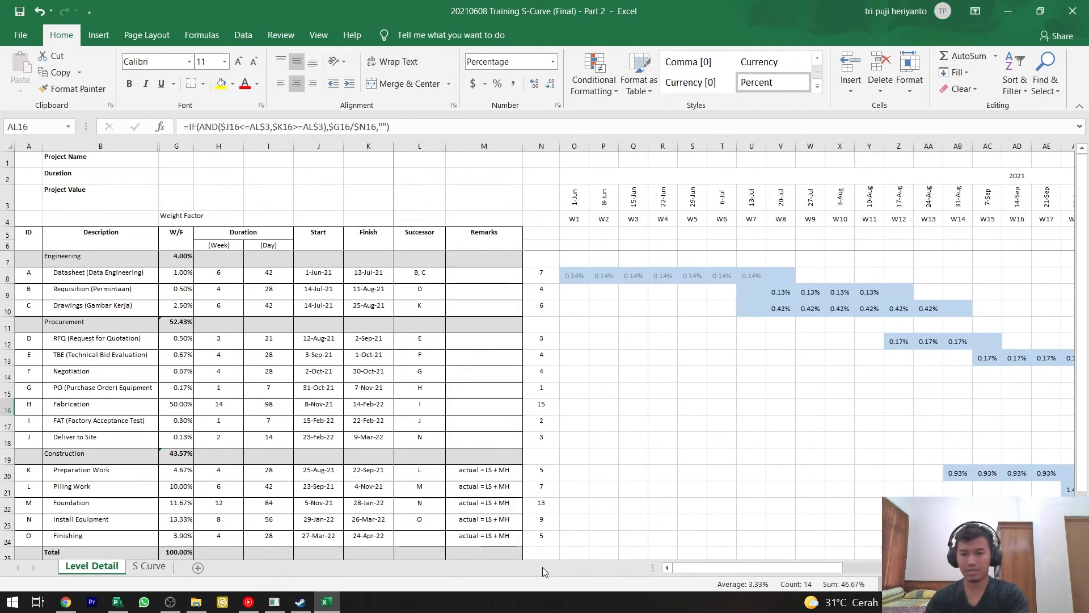
pyautogui.click(541, 404)
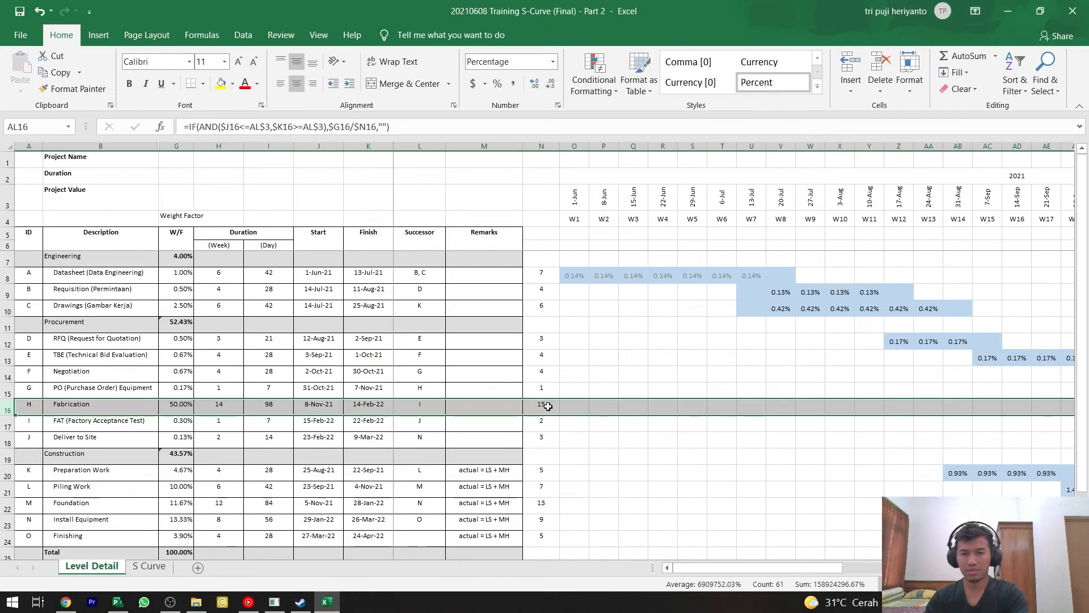
pyautogui.write('14')
pyautogui.press('Return')
# - Set the week count for Deliver to Site in N18 to 2
pyautogui.scroll(3, 602, 402)
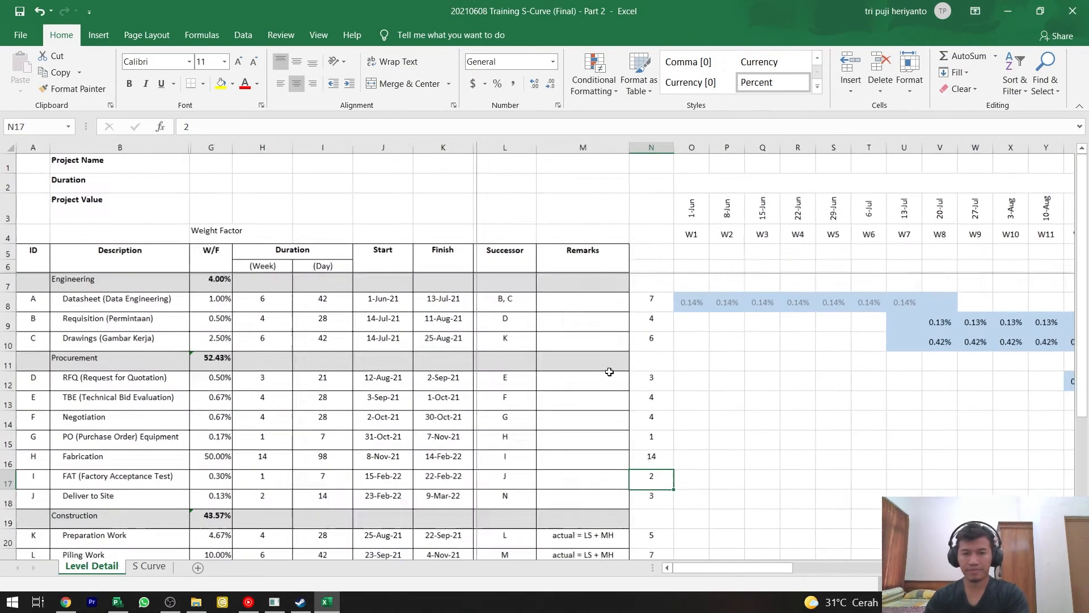
pyautogui.moveTo(737, 568); pyautogui.dragTo(715, 567)
pyautogui.click(772, 492)
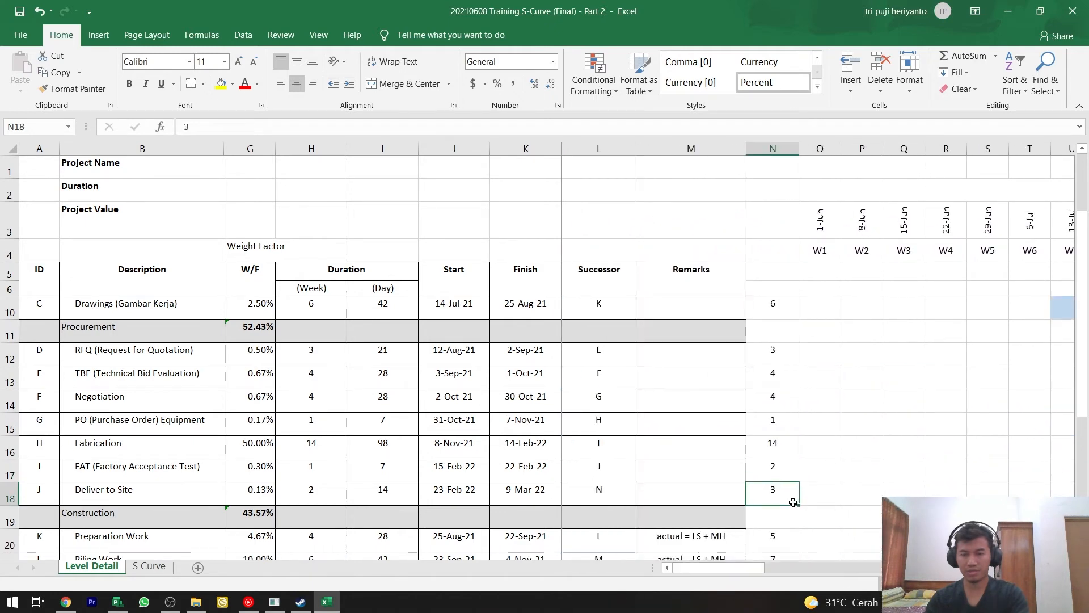
pyautogui.write('2')
pyautogui.press('Return')
# - Set the week count for Preparation Work in N20 to 4
pyautogui.scroll(-2, 769, 494)
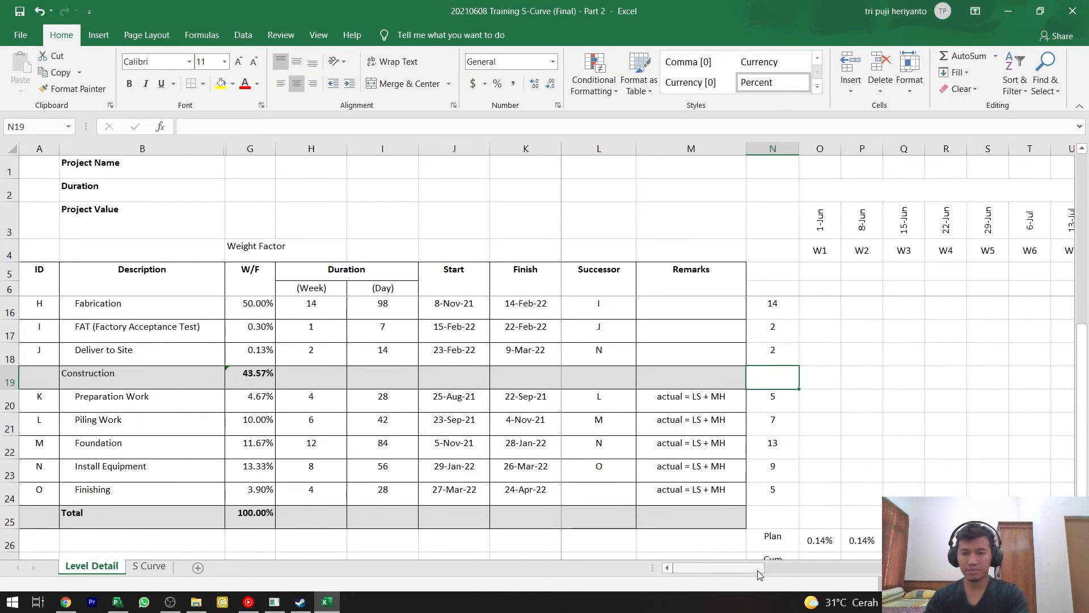
pyautogui.moveTo(750, 570)
pyautogui.mouseDown()
pyautogui.moveTo(786, 570)
pyautogui.moveTo(750, 570)
pyautogui.mouseUp()
pyautogui.click(772, 400)
pyautogui.write('4')
pyautogui.press('Return')
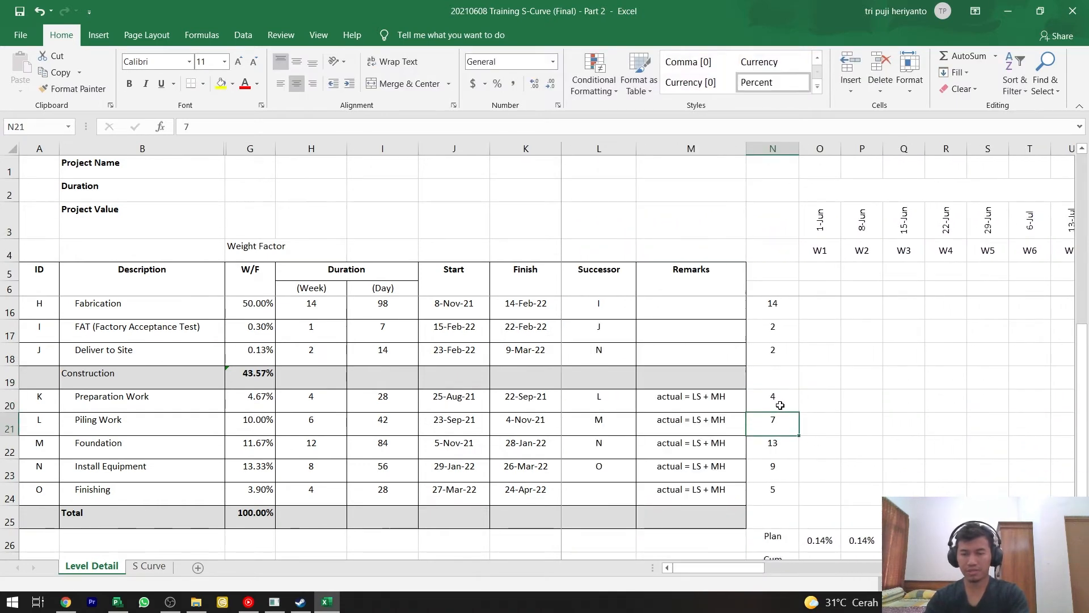
# - Count the filled Piling Work cells AF21:AK21 and set the row's week count in N21 to 6
pyautogui.keyDown('ctrl'); pyautogui.scroll(-1, 825, 461); pyautogui.keyUp('ctrl')
pyautogui.moveTo(773, 571); pyautogui.dragTo(885, 569)
pyautogui.moveTo(637, 383); pyautogui.dragTo(817, 385)
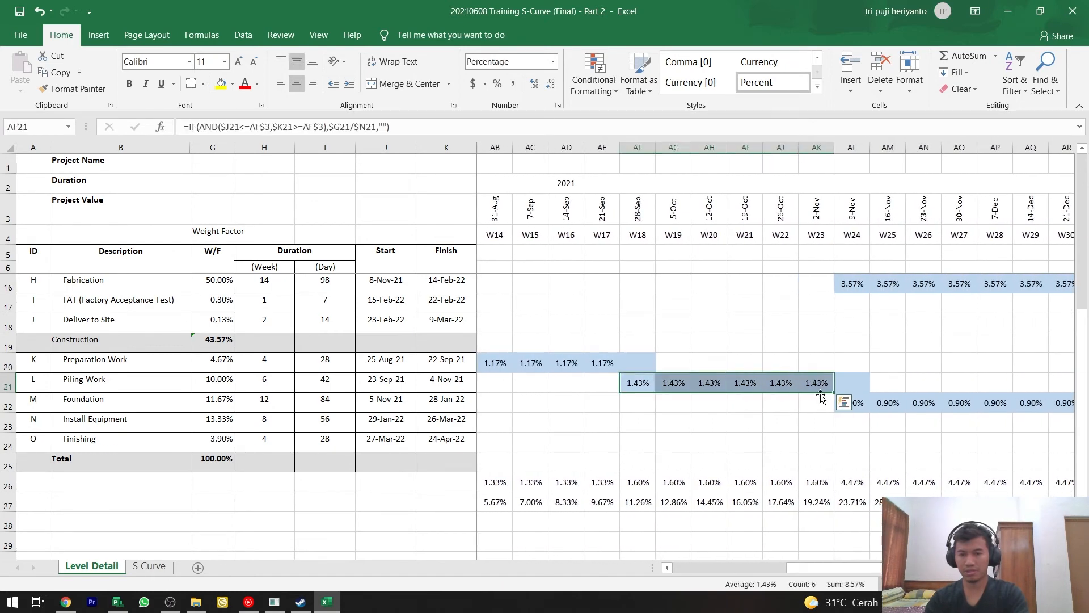
pyautogui.hscroll(-5, 708, 440)
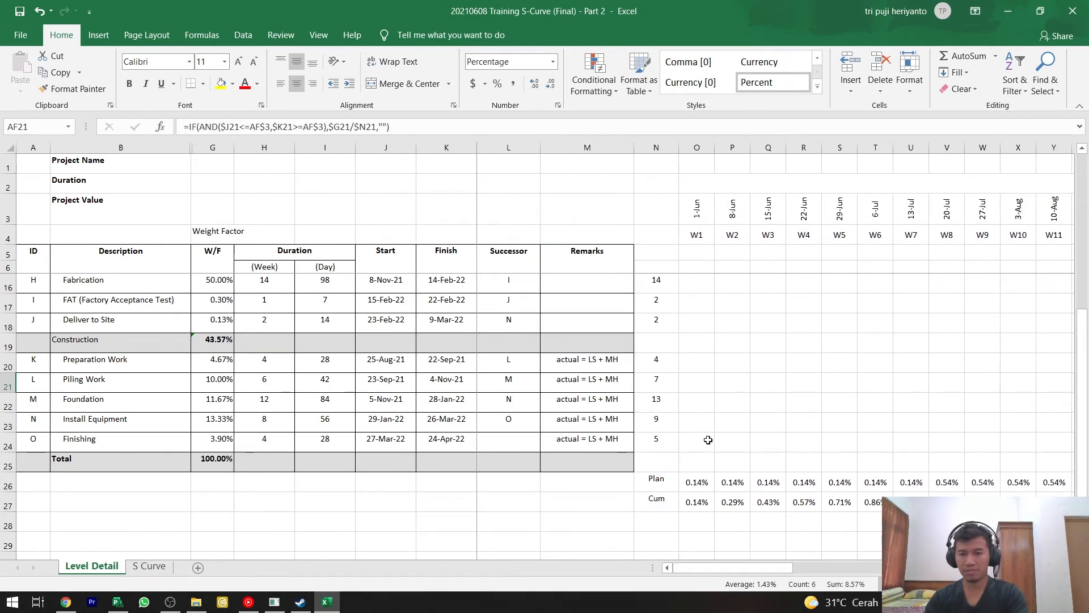
pyautogui.click(664, 379)
pyautogui.write('6')
pyautogui.press('Return')
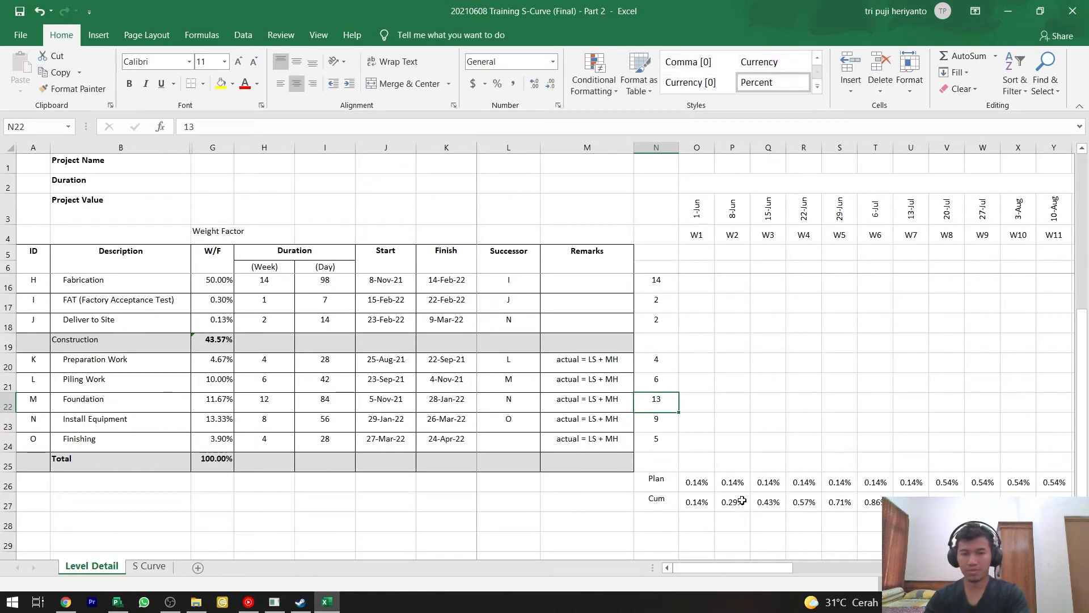
# - Count the filled Foundation cells AL22:AW22 and set the row's week count in N22 to 12
pyautogui.moveTo(738, 568); pyautogui.dragTo(919, 568)
pyautogui.moveTo(919, 408); pyautogui.dragTo(533, 406)
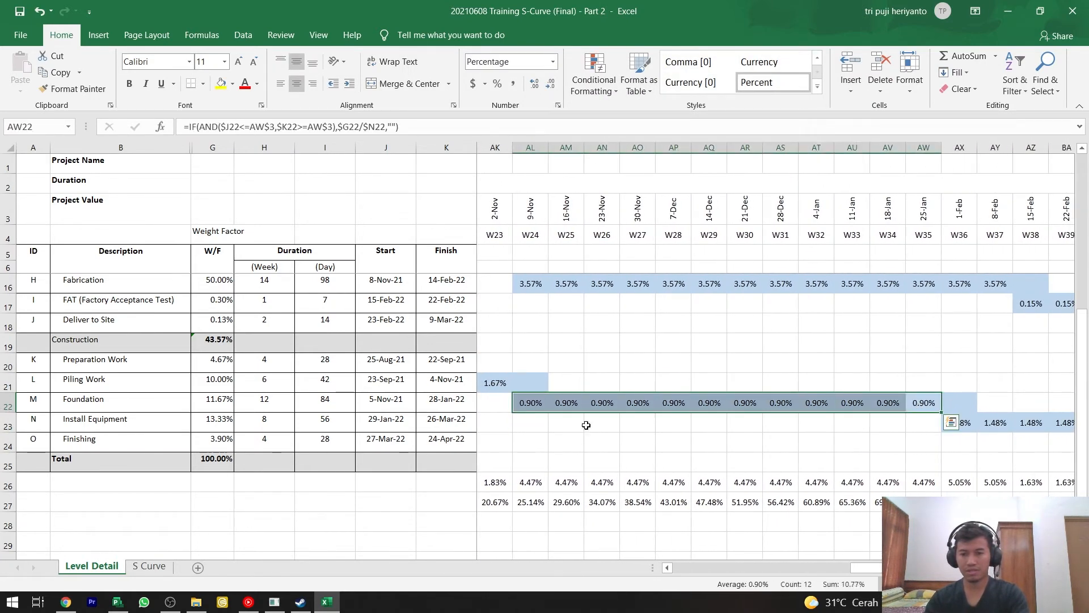
pyautogui.moveTo(888, 568); pyautogui.dragTo(682, 566)
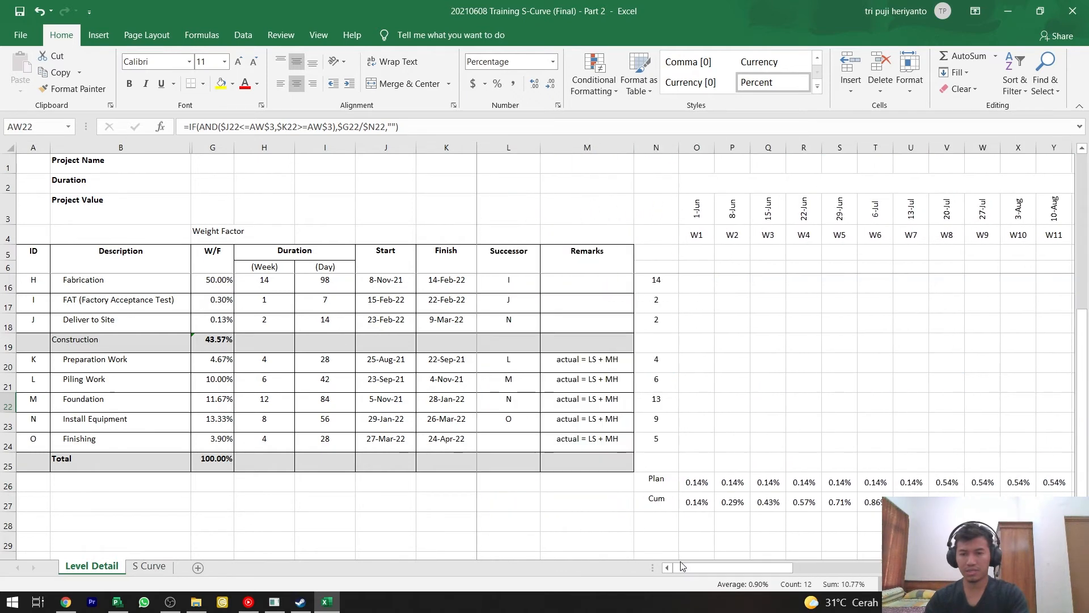
pyautogui.click(666, 406)
pyautogui.write('12')
pyautogui.press('Return')
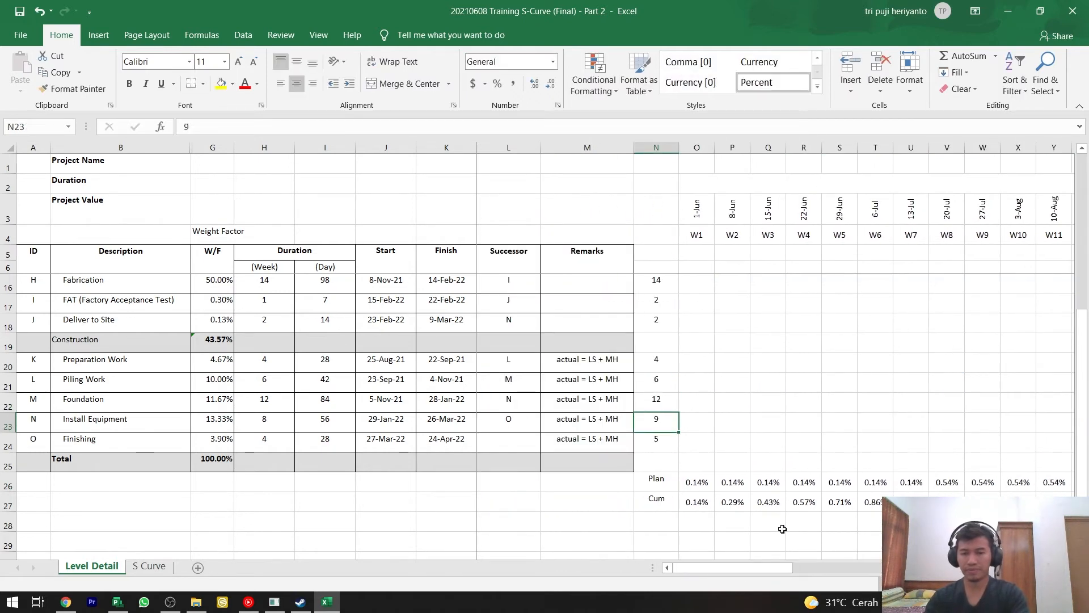
# - Count the filled Install Equipment and Finishing cells, set N23 to 8 and N24 to 4, and check the cumulative row near the timeline's end
pyautogui.moveTo(756, 569); pyautogui.dragTo(1015, 569)
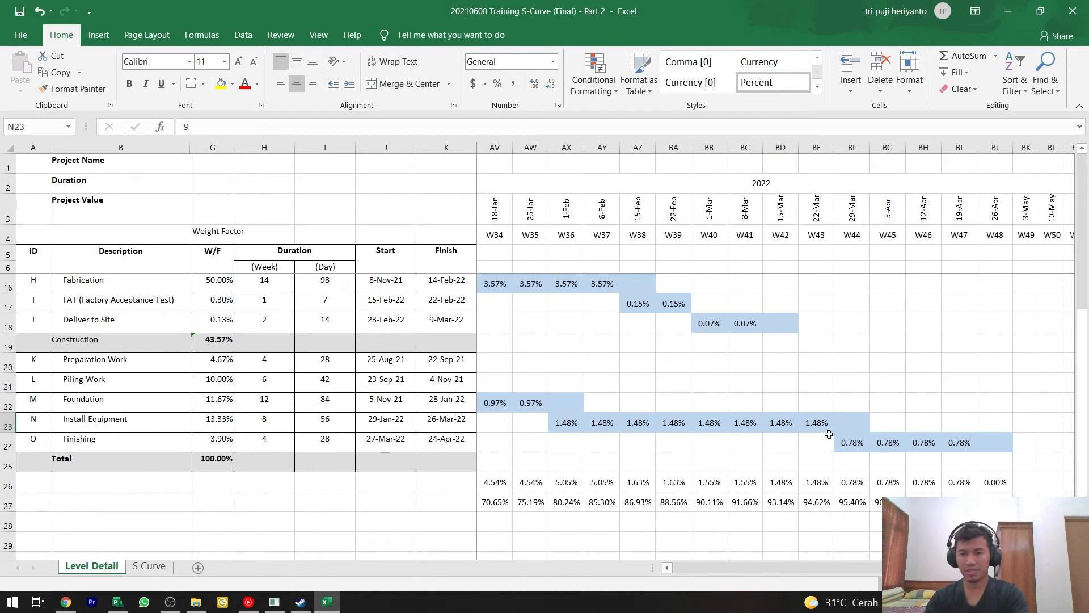
pyautogui.moveTo(817, 423); pyautogui.dragTo(570, 418)
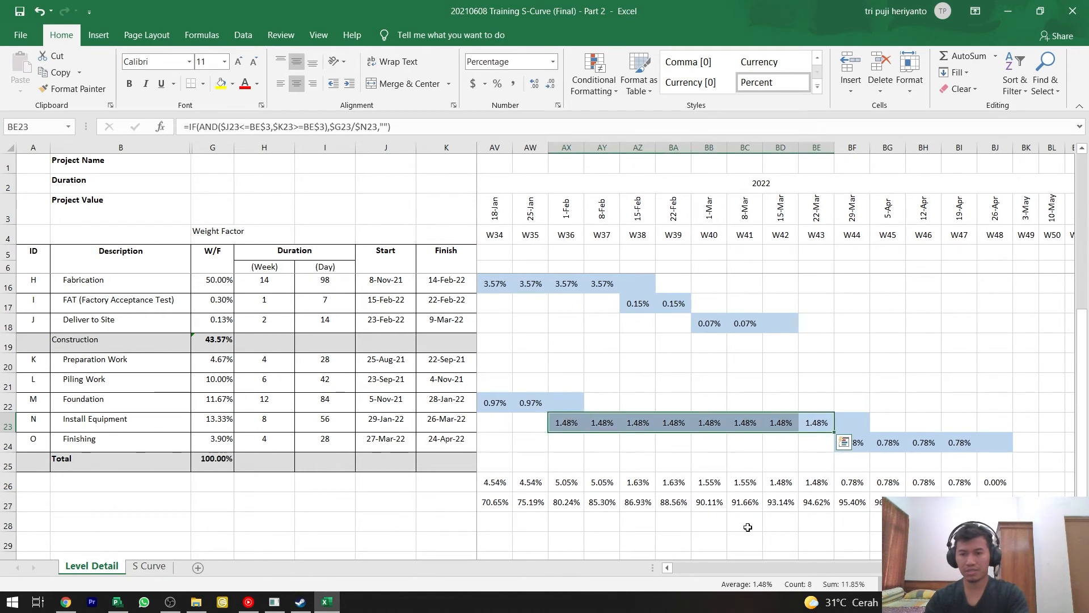
pyautogui.moveTo(850, 443); pyautogui.dragTo(958, 443)
pyautogui.moveTo(919, 568); pyautogui.dragTo(686, 568)
pyautogui.click(643, 421)
pyautogui.write('8')
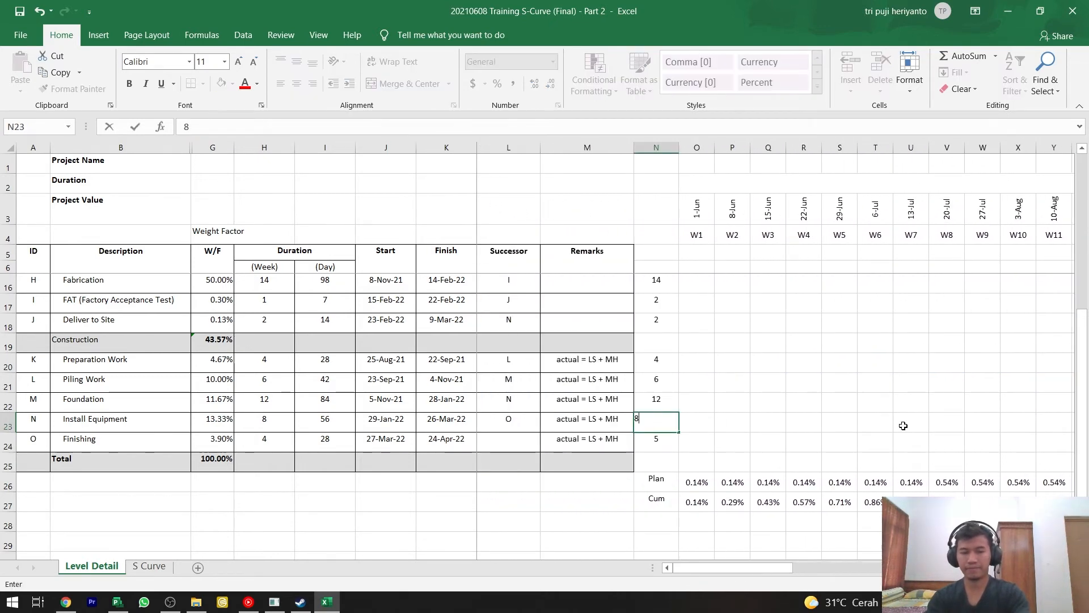
pyautogui.press('Return')
pyautogui.write('4')
pyautogui.press('Return')
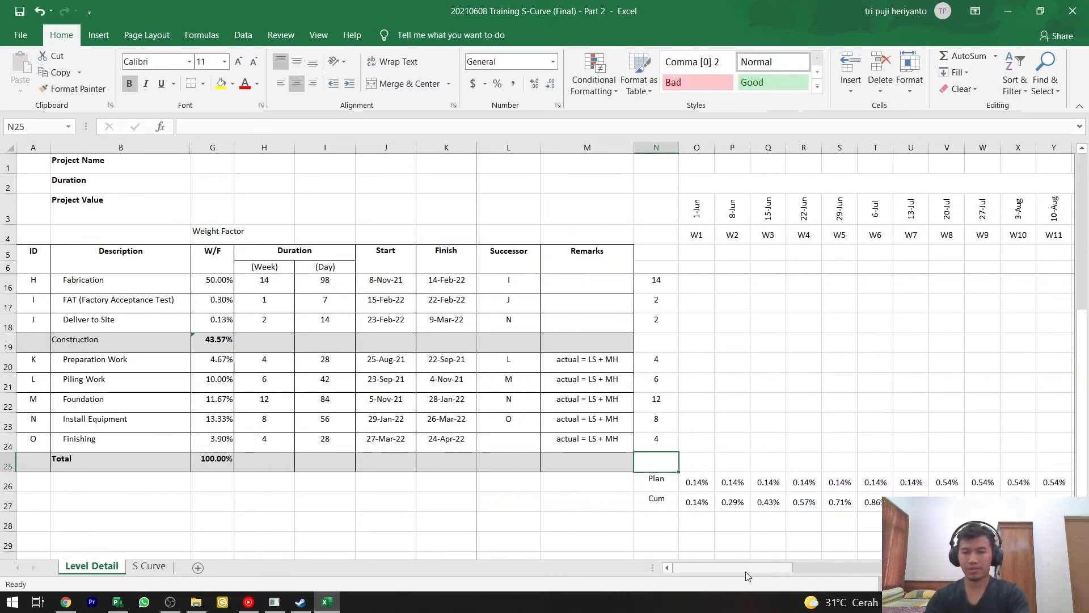
pyautogui.moveTo(745, 571); pyautogui.dragTo(928, 569)
pyautogui.click(887, 502)
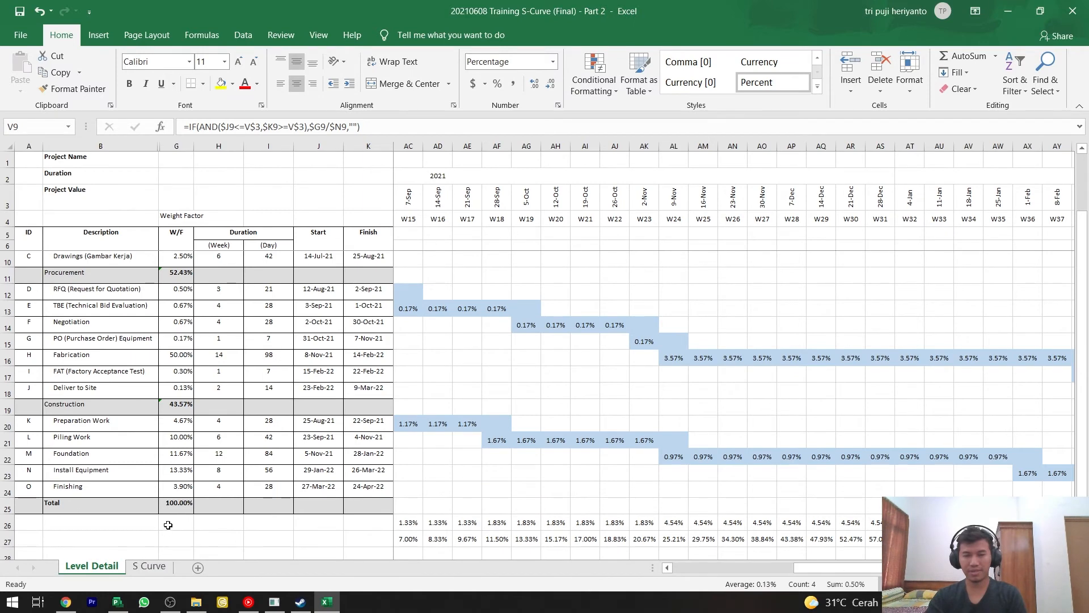
# - Display the chart on the S Curve sheet and look through the 00 Training Excel folder for the original workbook
pyautogui.scroll(-1, 164, 519)
pyautogui.click(150, 566)
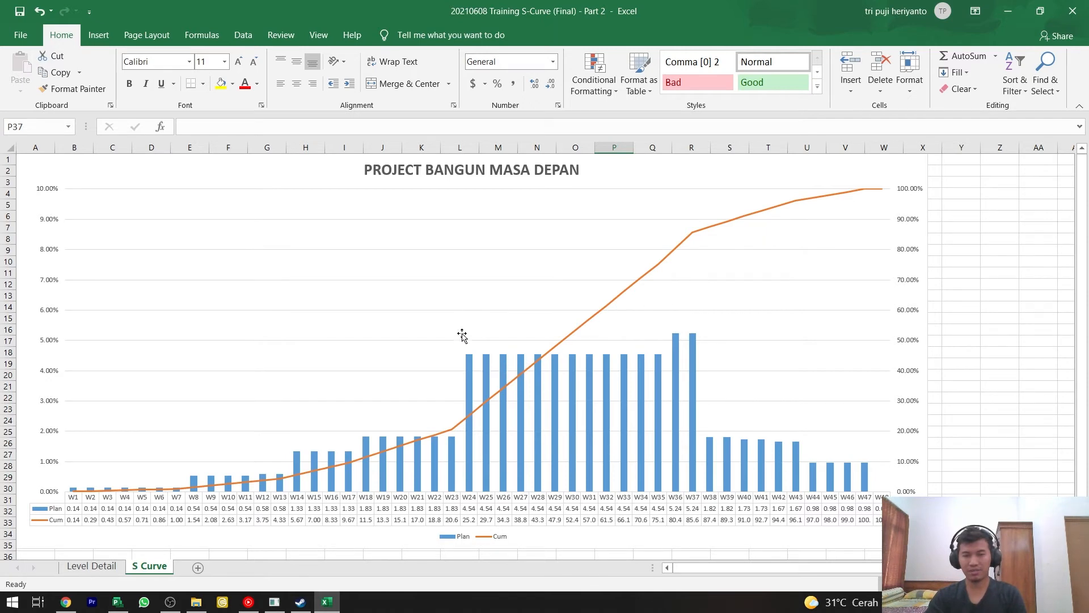
pyautogui.hotkey('alt', 'Tab')
pyautogui.press('Tab')
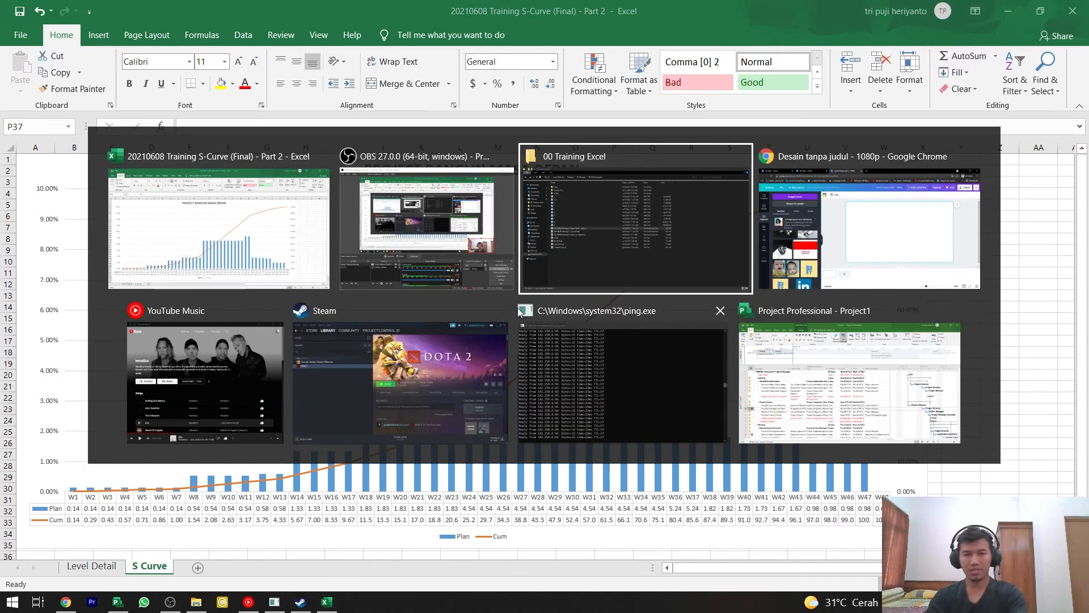
pyautogui.click(610, 215)
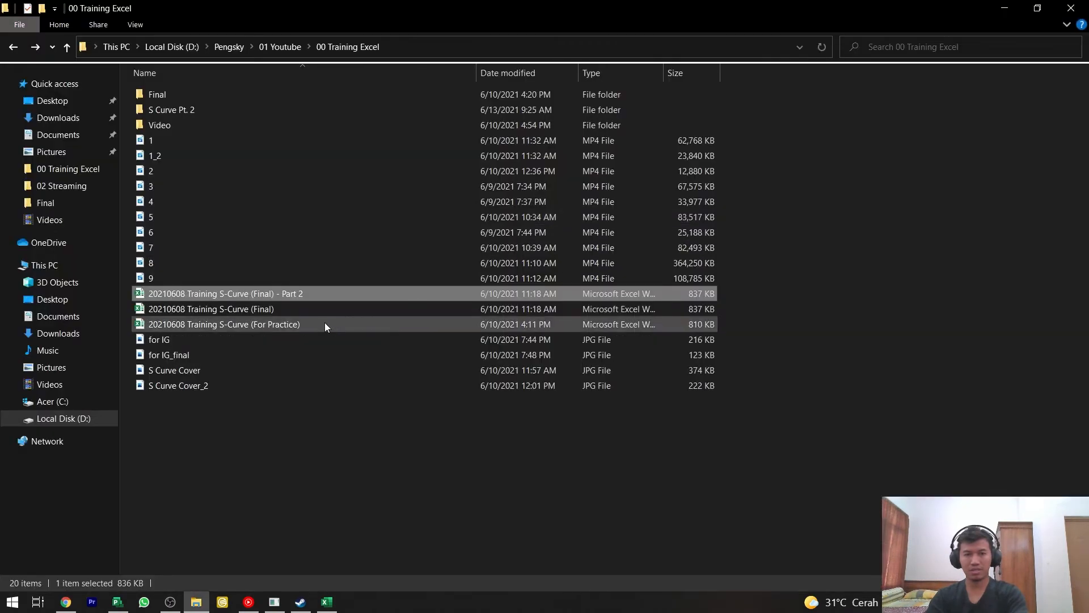
pyautogui.hotkey('alt', 'Tab')
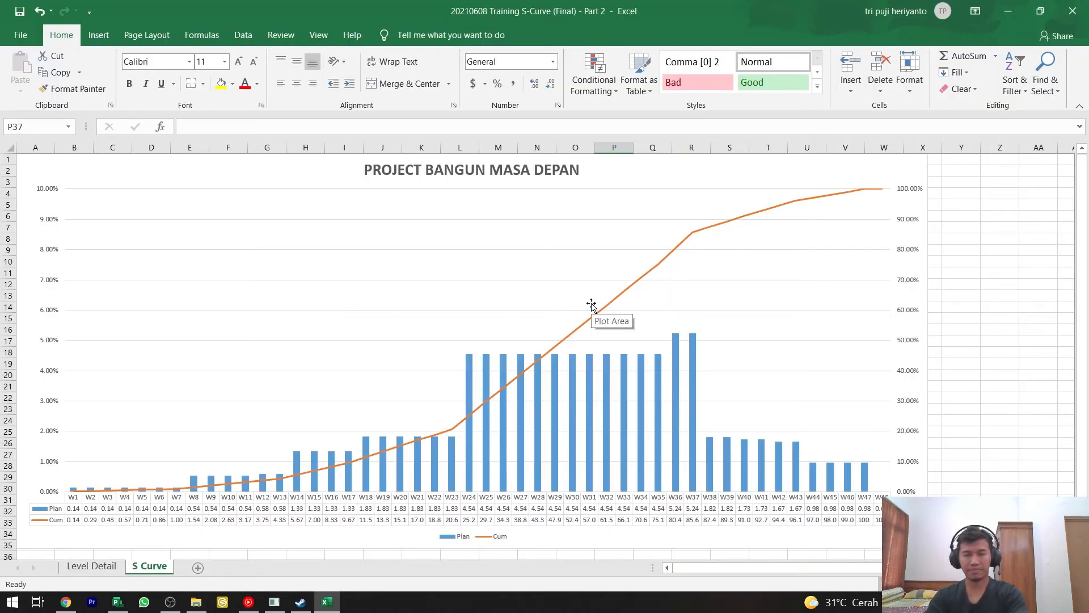
# - Switch to the workbook 20210608 Training S-Curve (Final), display its S Curve chart and compare it with the Part 2 workbook's chart
pyautogui.hotkey('alt', 'Tab')
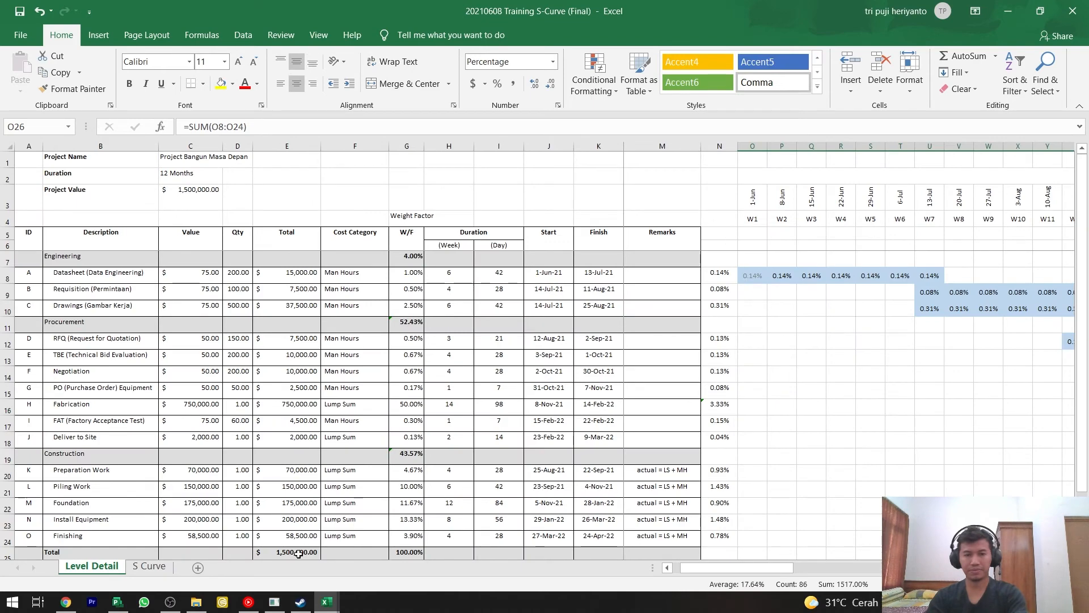
pyautogui.click(152, 566)
pyautogui.scroll(-2, 359, 446)
pyautogui.hotkey('alt', 'Tab')
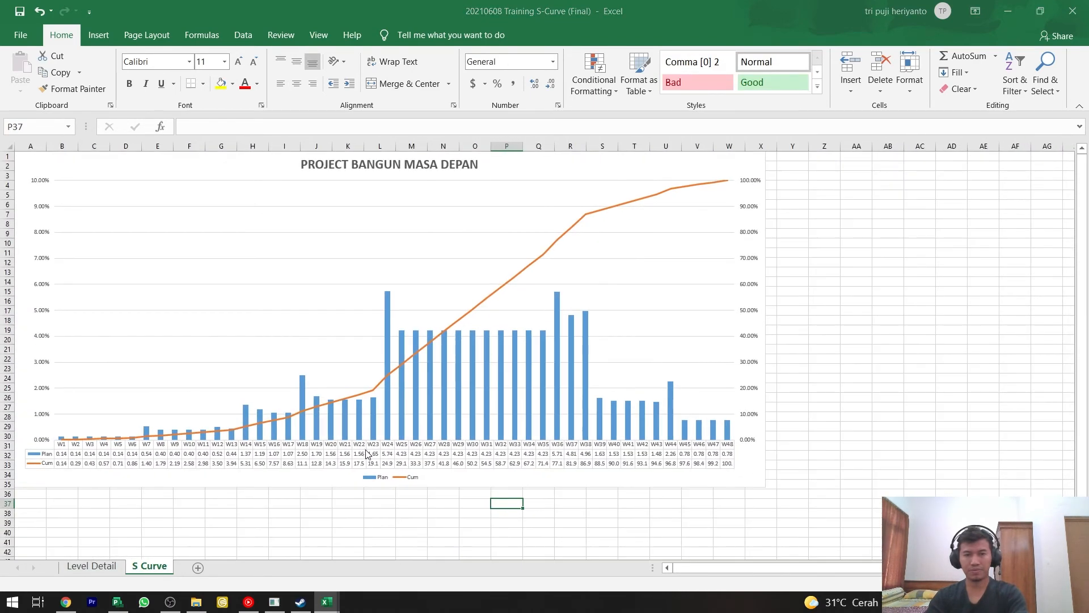
pyautogui.hotkey('alt', 'Tab')
pyautogui.hotkey('alt', 'Tab')
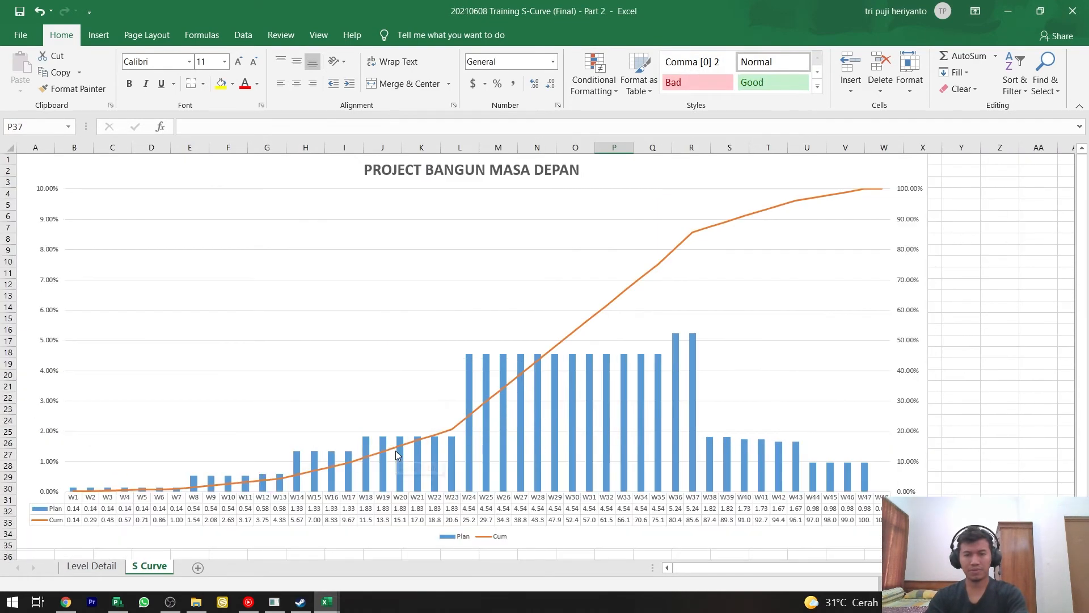
pyautogui.hotkey('alt', 'Tab')
pyautogui.hotkey('alt', 'Tab')
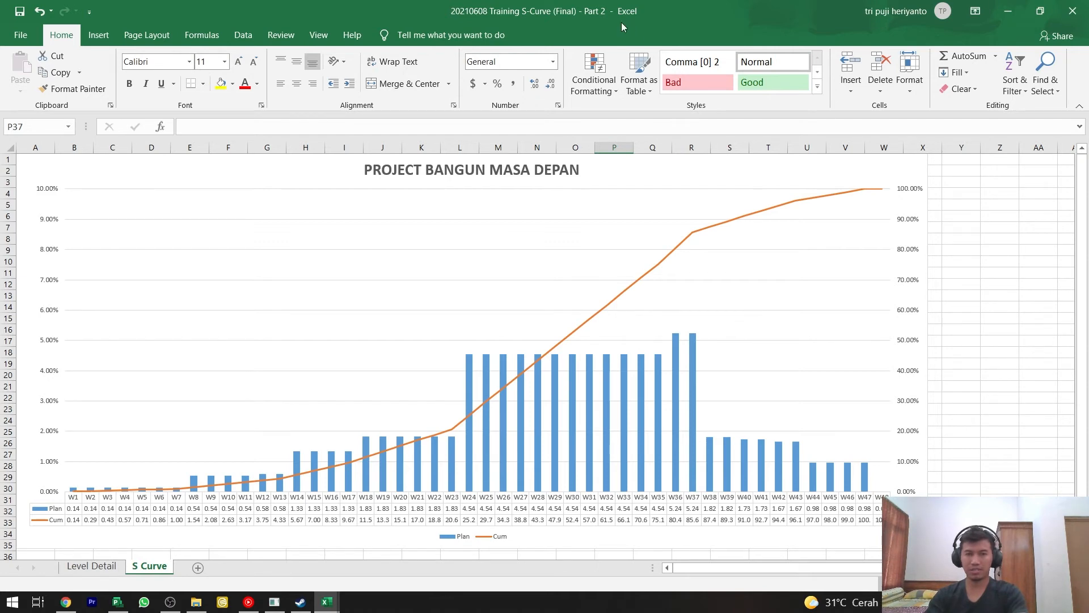
# - Return to the Level Detail sheet and examine the weekly weight values of the Datasheet row in O8:U8
pyautogui.click(92, 566)
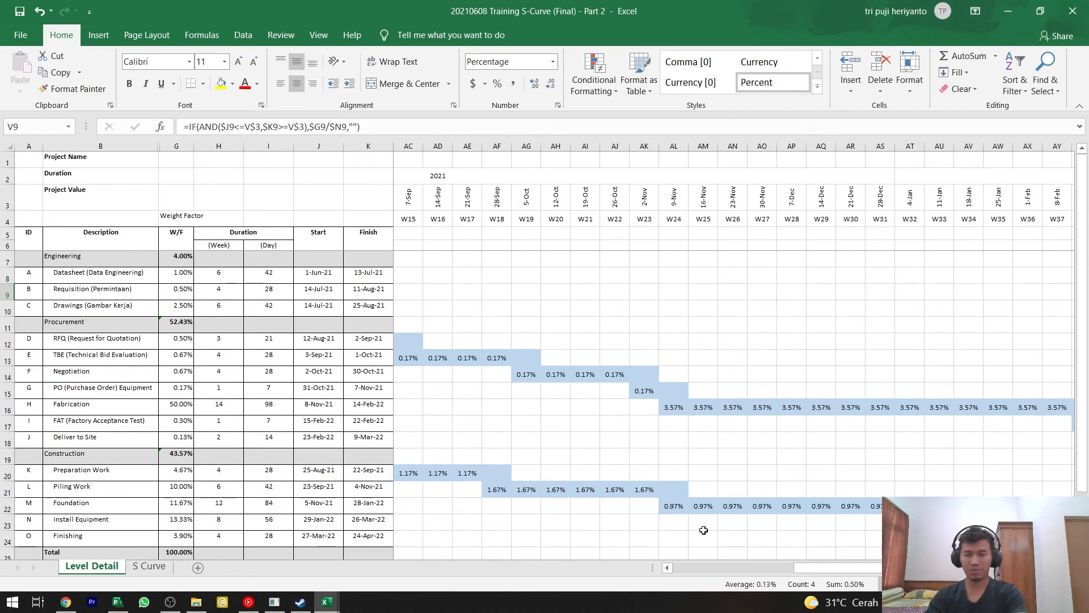
pyautogui.moveTo(820, 576); pyautogui.dragTo(684, 579)
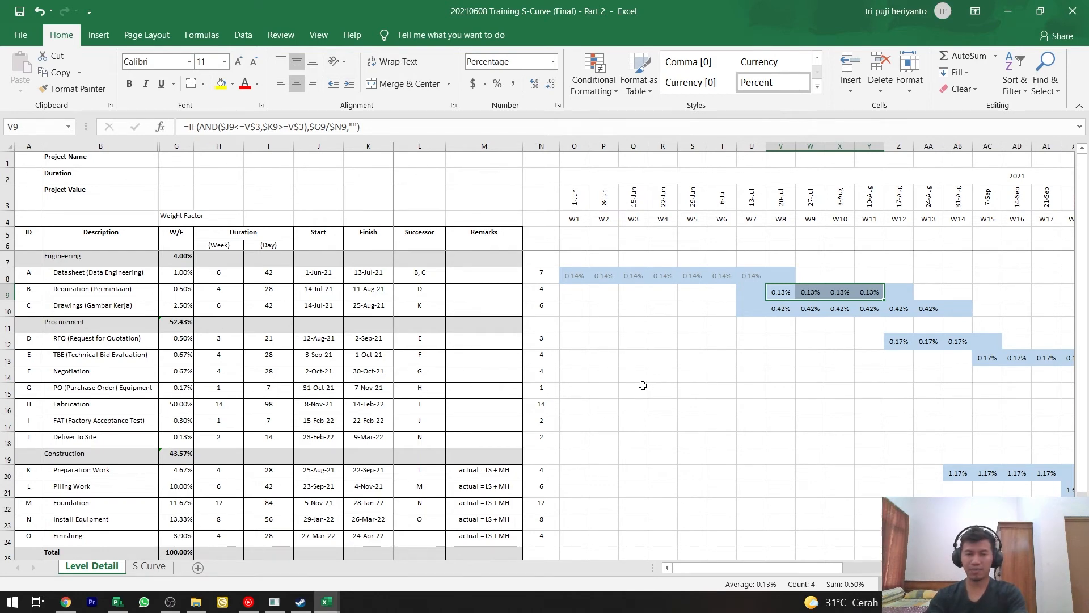
pyautogui.scroll(-1, 641, 384)
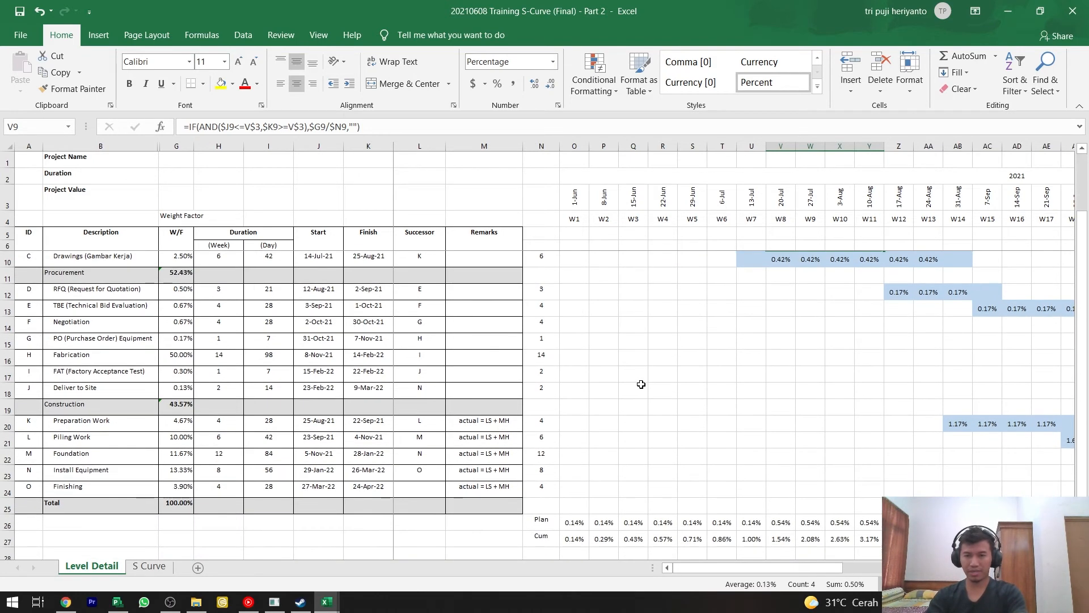
pyautogui.scroll(1, 641, 384)
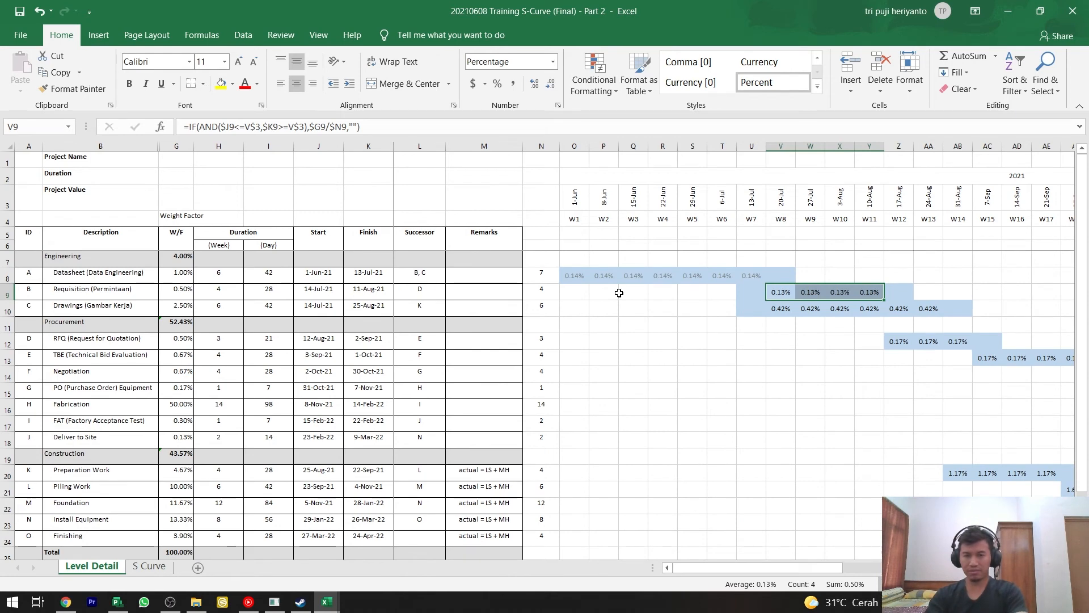
pyautogui.moveTo(582, 276); pyautogui.dragTo(747, 277)
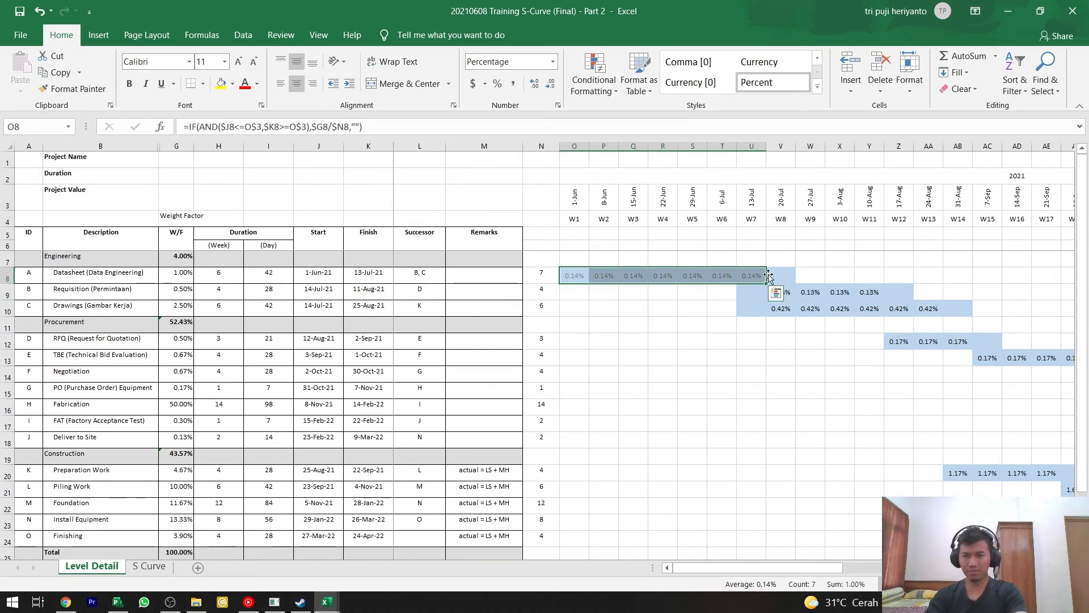
# - Inspect the Plan formula in O26 and the range it sums, leaving the formula unedited
pyautogui.scroll(-2, 763, 275)
pyautogui.scroll(-1, 768, 275)
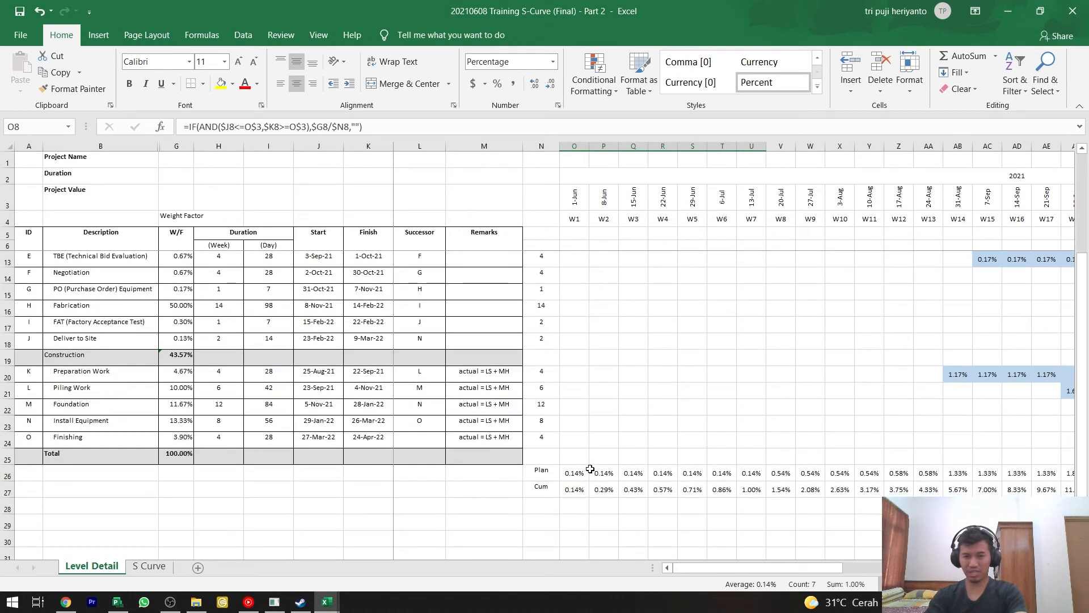
pyautogui.keyDown('ctrl'); pyautogui.scroll(2, 590, 469); pyautogui.keyUp('ctrl')
pyautogui.click(705, 543)
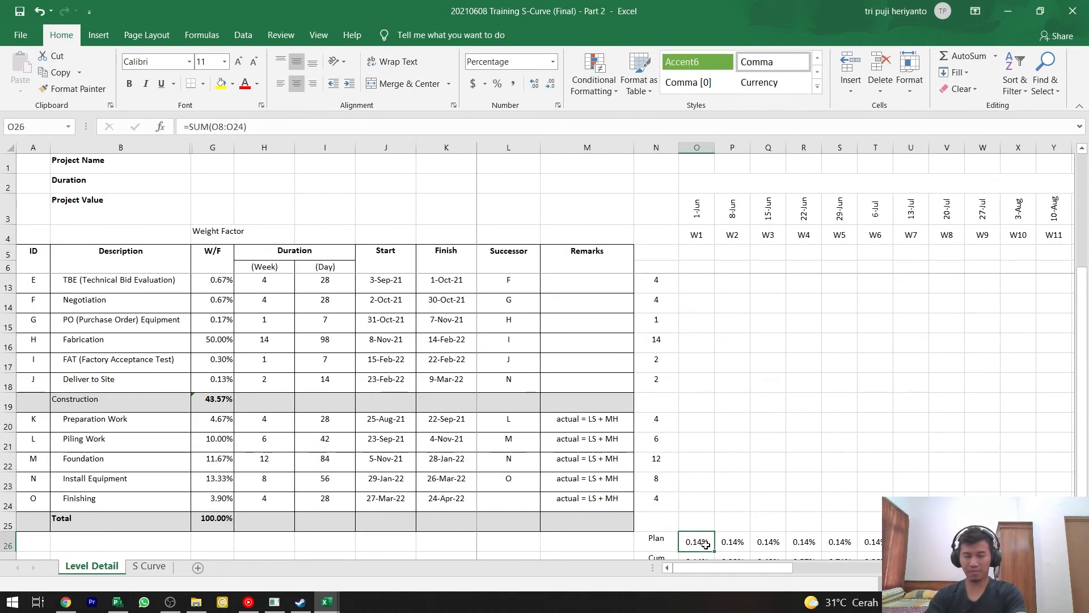
pyautogui.doubleClick(705, 544)
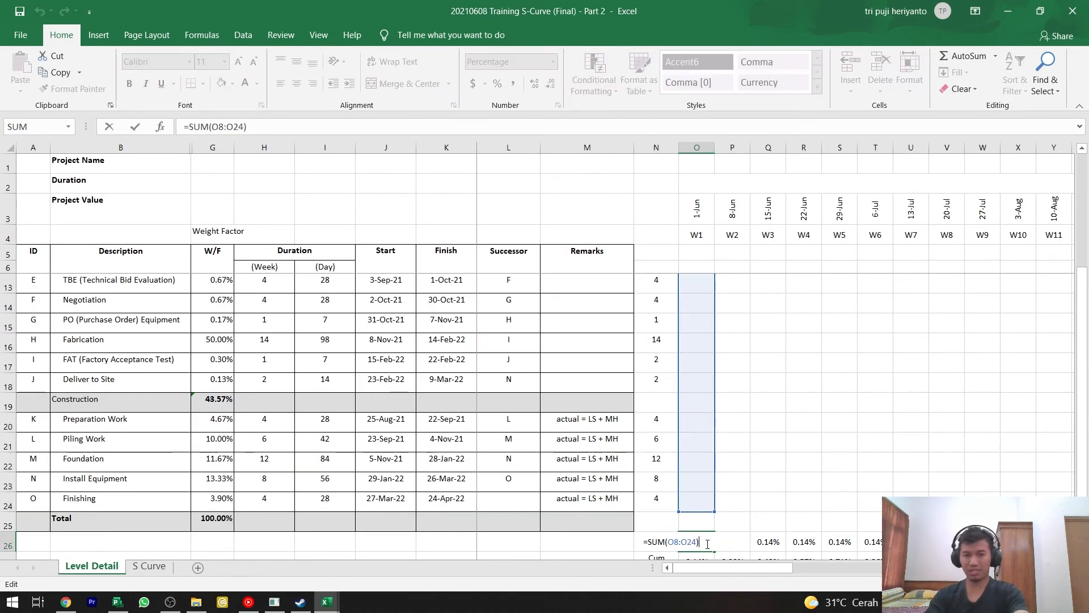
pyautogui.scroll(2, 749, 490)
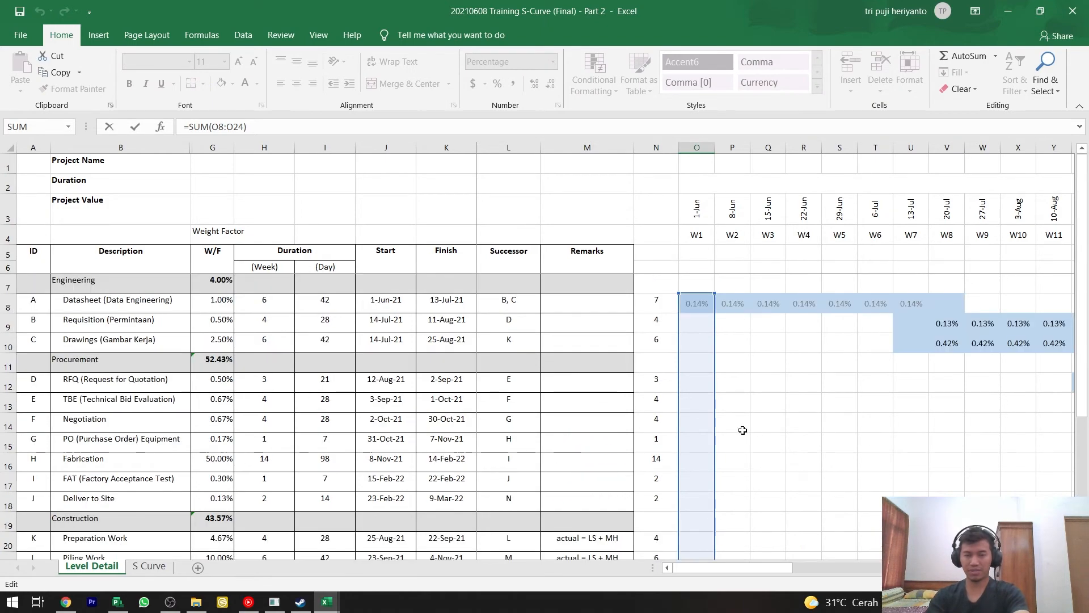
pyautogui.scroll(-2, 743, 429)
pyautogui.scroll(1, 693, 497)
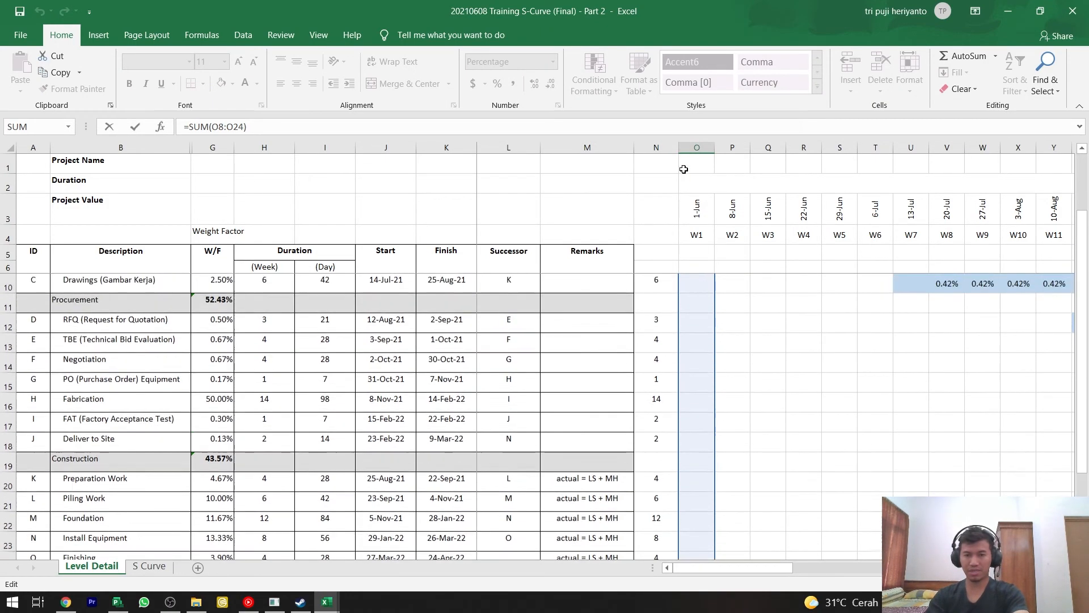
pyautogui.scroll(-1, 689, 500)
pyautogui.scroll(-3, 689, 500)
pyautogui.press('Escape')
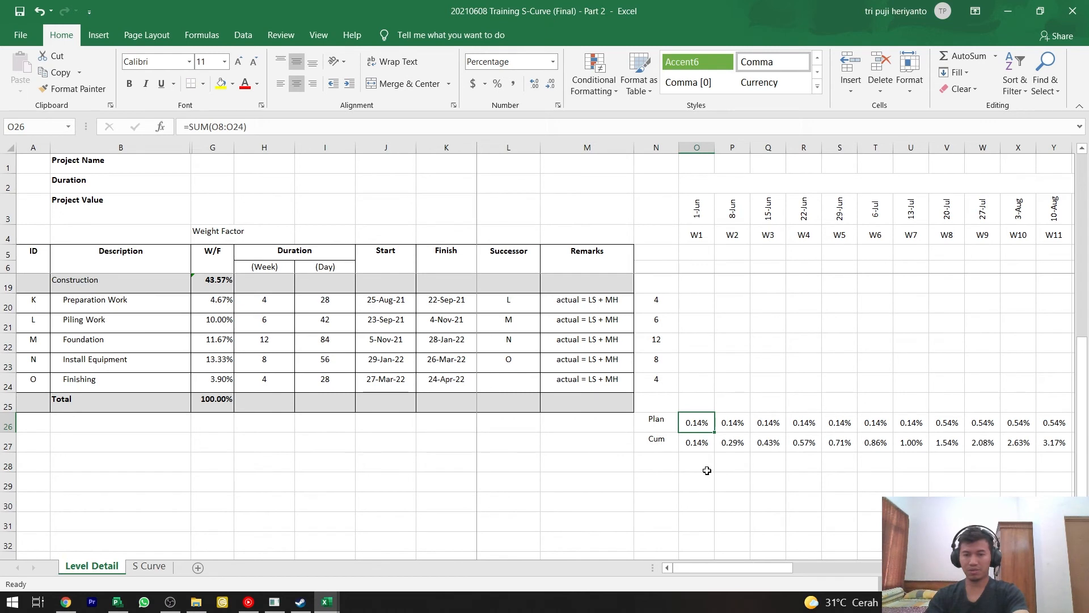
# - Inspect the Cum row formulas in O27, P27 and R27, discarding any trial edits
pyautogui.click(702, 443)
pyautogui.doubleClick(703, 443)
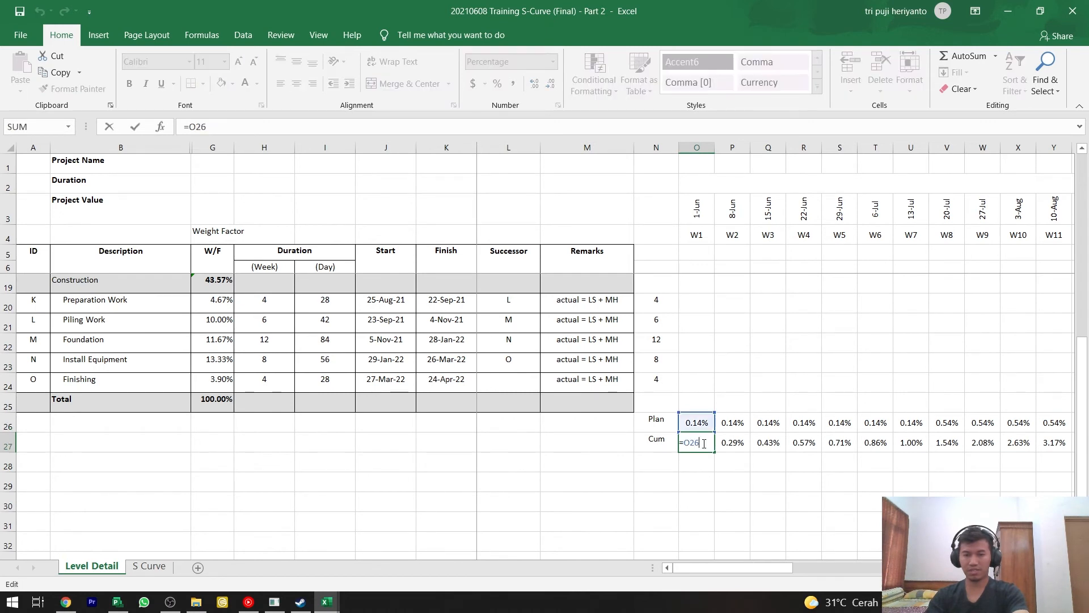
pyautogui.write('1')
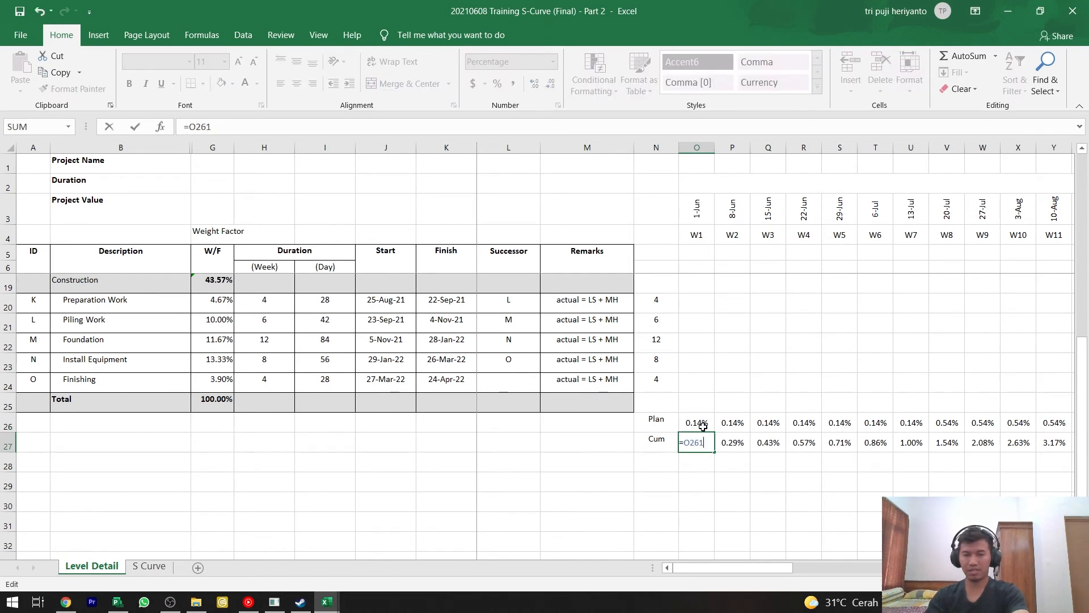
pyautogui.press('Escape')
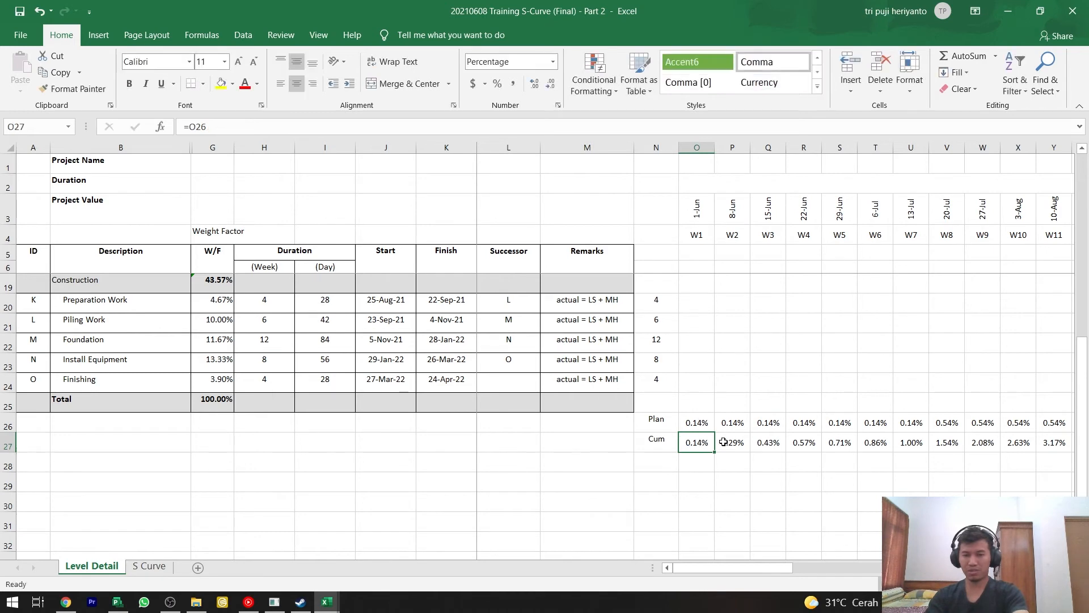
pyautogui.doubleClick(735, 445)
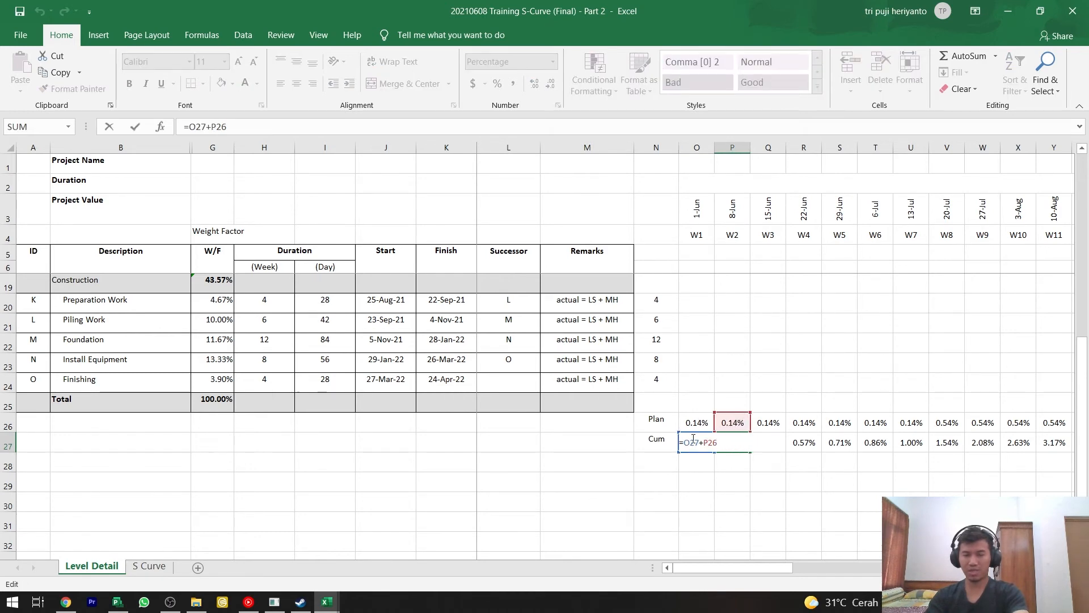
pyautogui.write('1')
pyautogui.press('Escape')
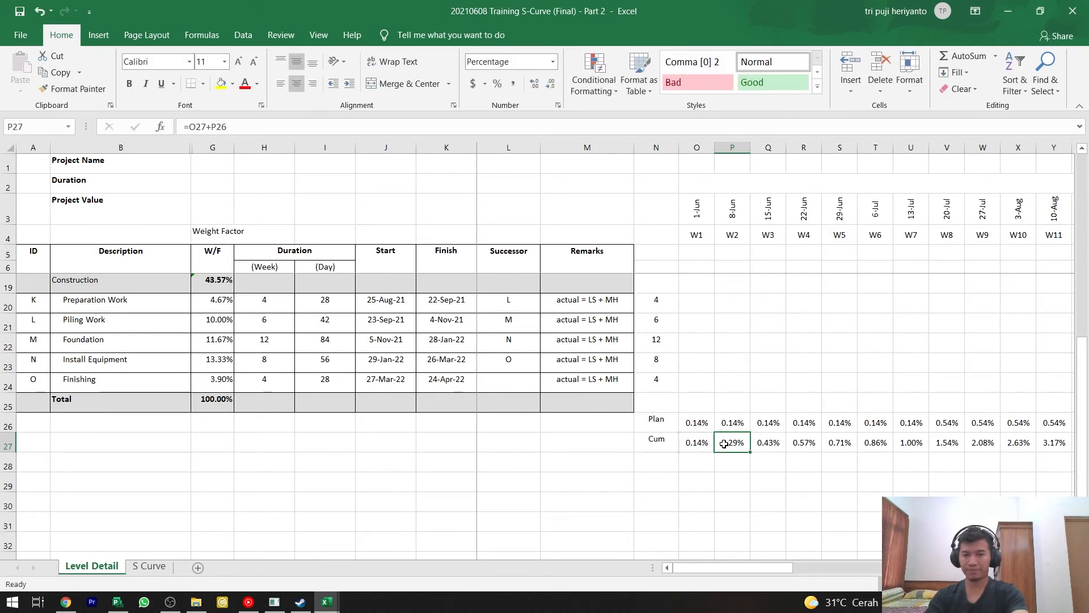
pyautogui.click(763, 445)
pyautogui.click(805, 445)
pyautogui.write('11')
pyautogui.press('Escape')
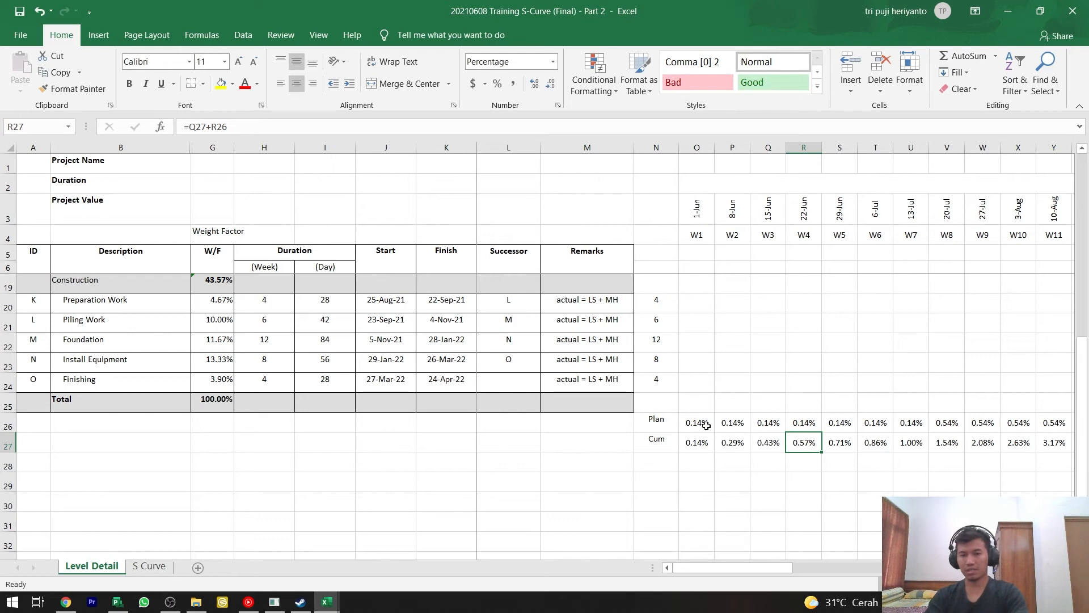
# - Insert a combo chart from N26:BJ27 with Plan as clustered columns and Cum as a line on the secondary axis
pyautogui.click(669, 420)
pyautogui.moveTo(747, 569); pyautogui.dragTo(862, 568)
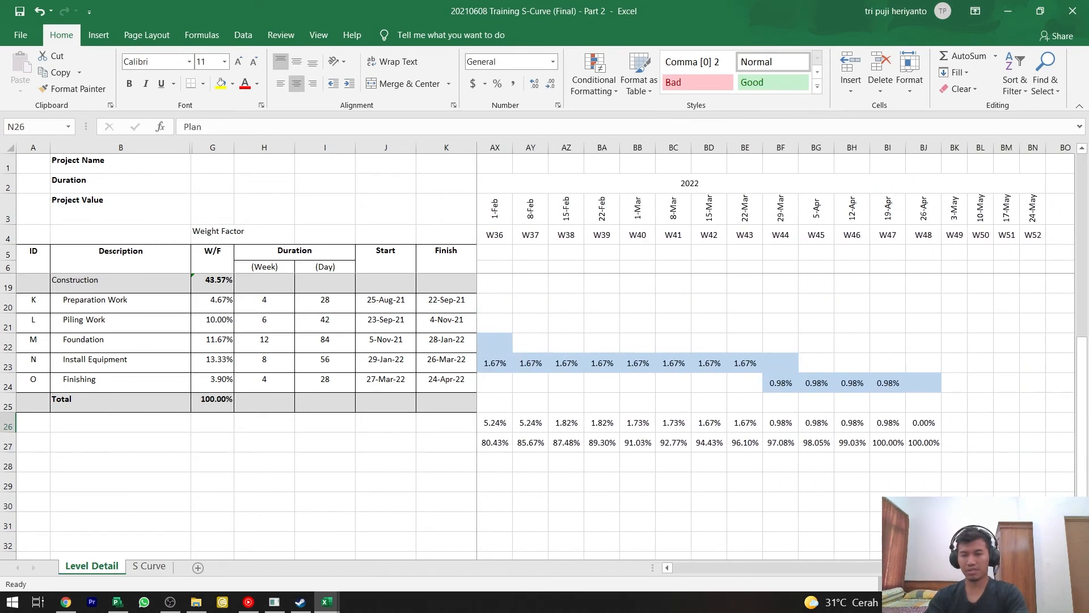
pyautogui.keyDown('shift'); pyautogui.click(935, 440); pyautogui.keyUp('shift')
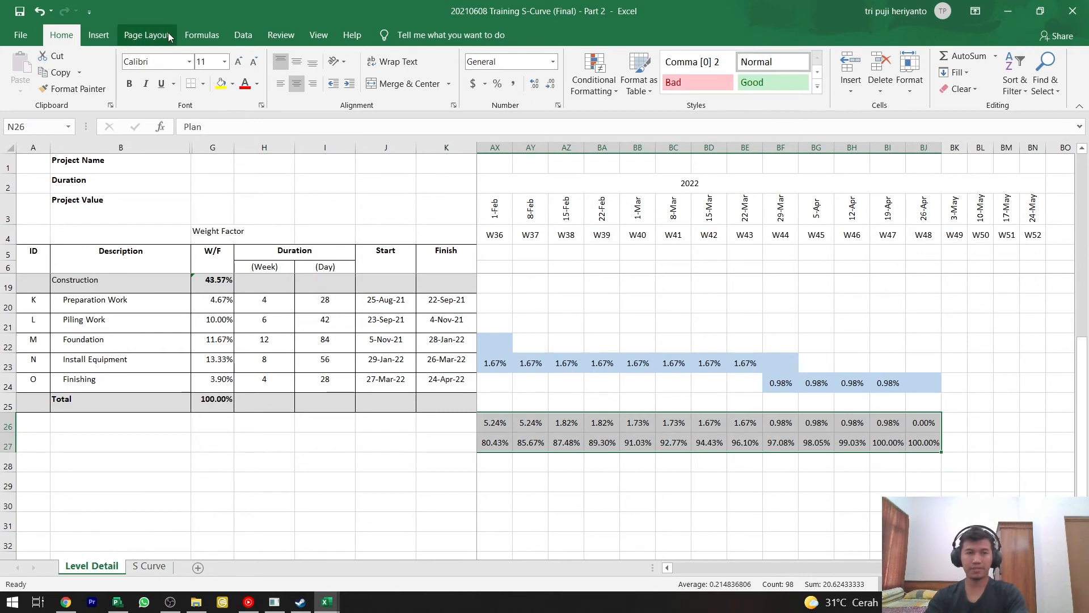
pyautogui.click(108, 40)
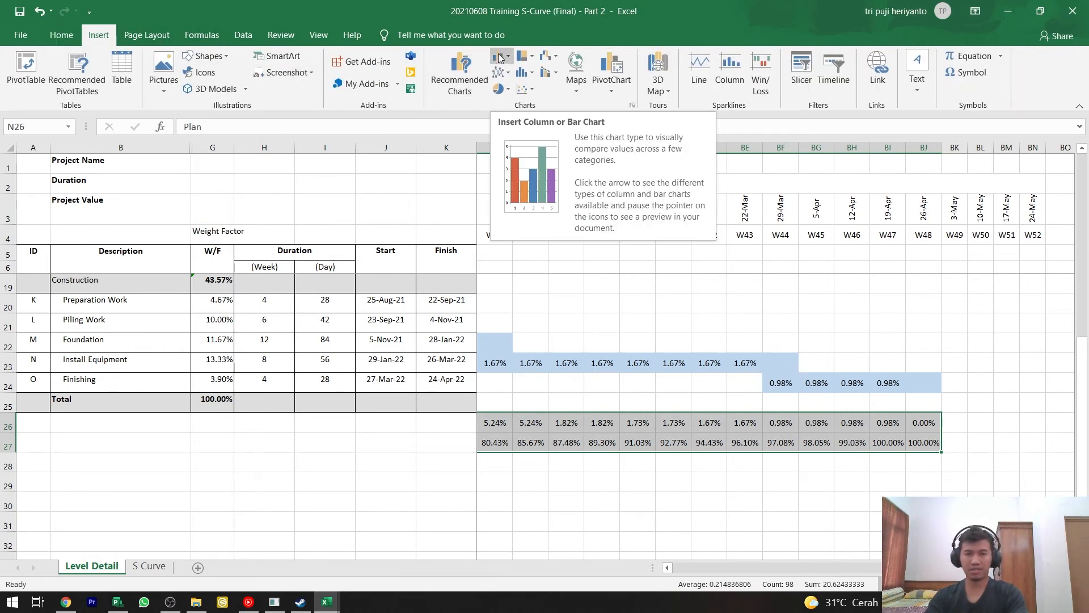
pyautogui.click(463, 82)
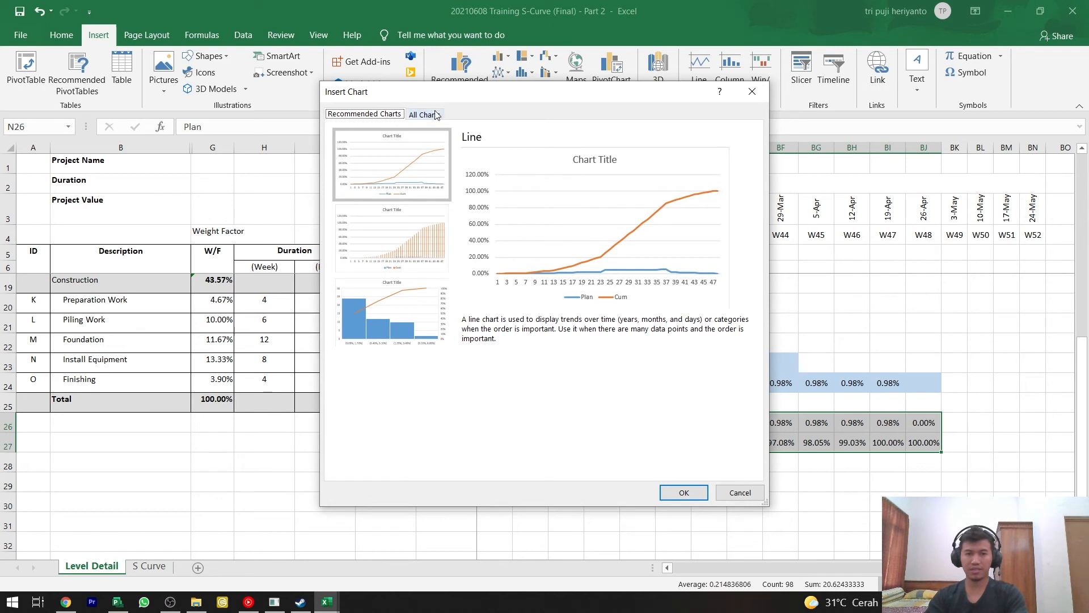
pyautogui.click(433, 115)
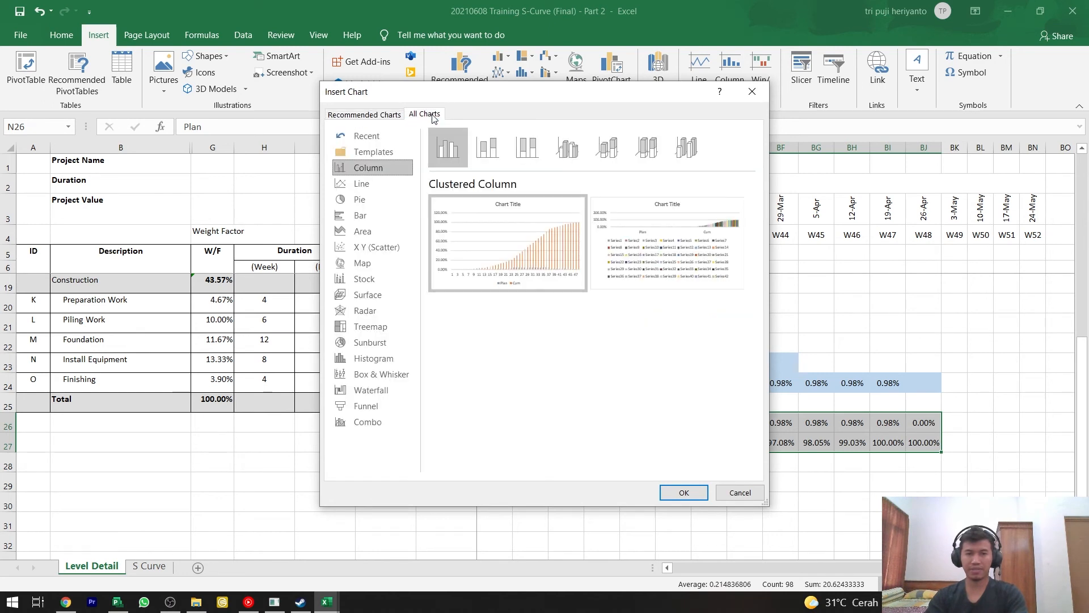
pyautogui.click(367, 424)
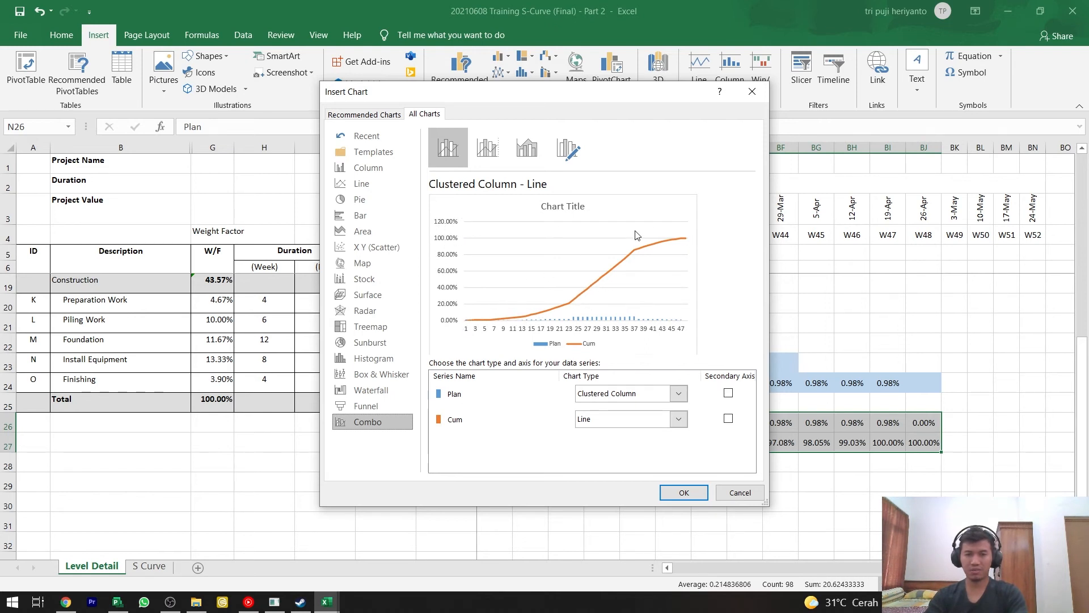
pyautogui.click(728, 420)
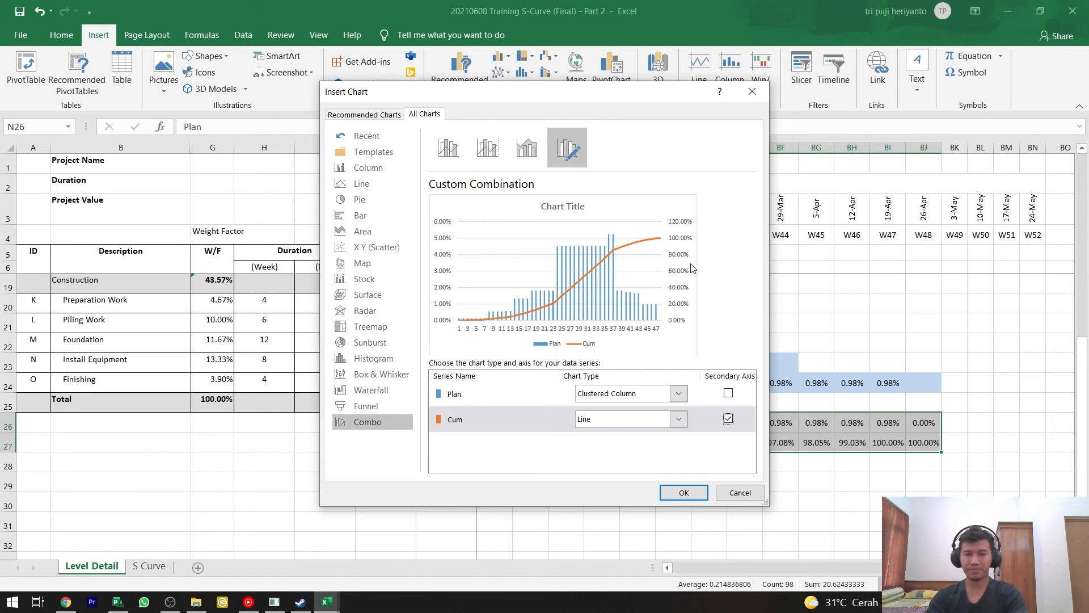
pyautogui.click(681, 491)
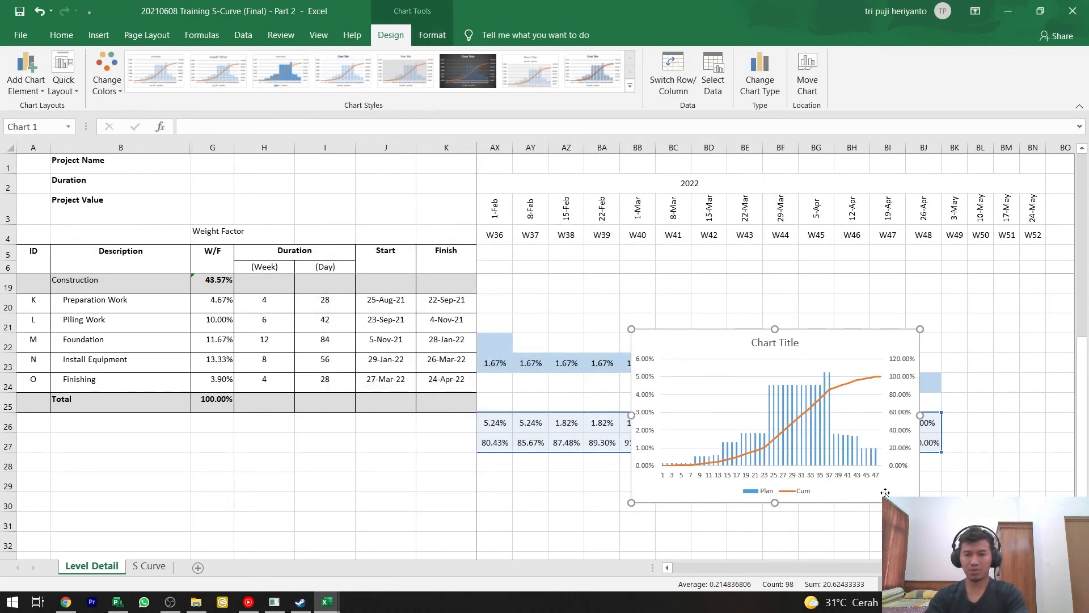
# - Move the combo chart directly beneath the Cum row, with its upper edge in row 28
pyautogui.moveTo(885, 492); pyautogui.dragTo(792, 530)
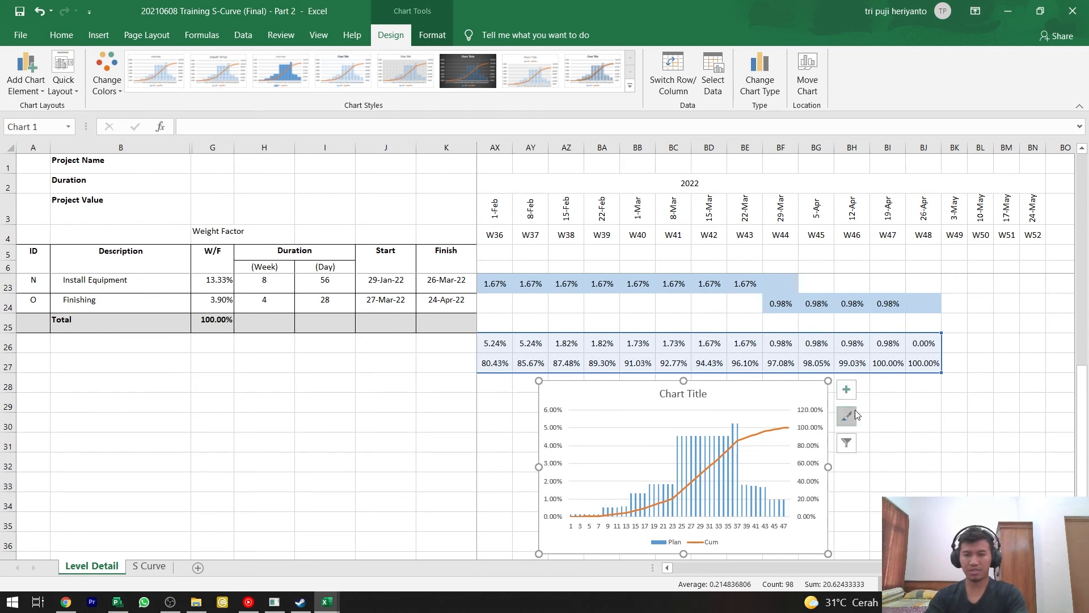
pyautogui.click(852, 447)
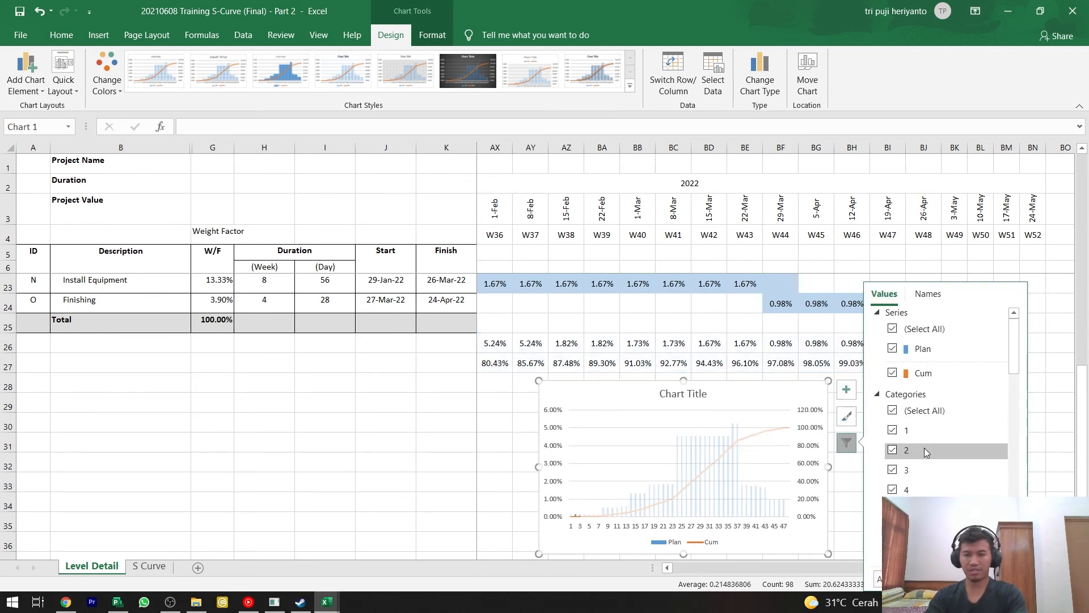
pyautogui.scroll(-1, 924, 448)
pyautogui.scroll(3, 926, 448)
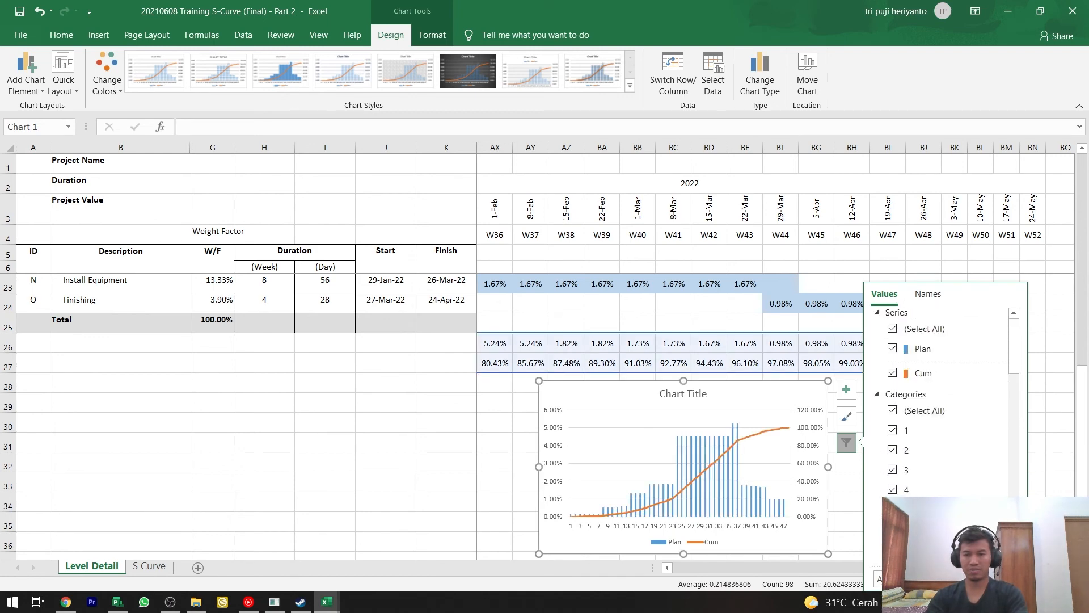
pyautogui.click(987, 578)
pyautogui.click(715, 409)
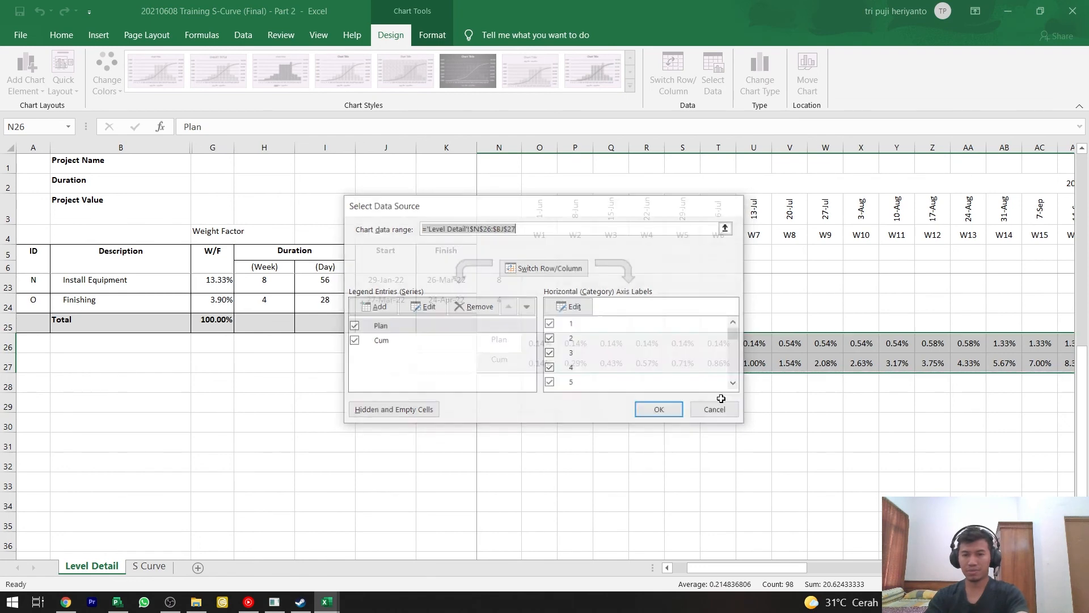
# - Enlarge the chart to span about AJ28:BG45 and add a data table beneath its plot area
pyautogui.scroll(-2, 830, 475)
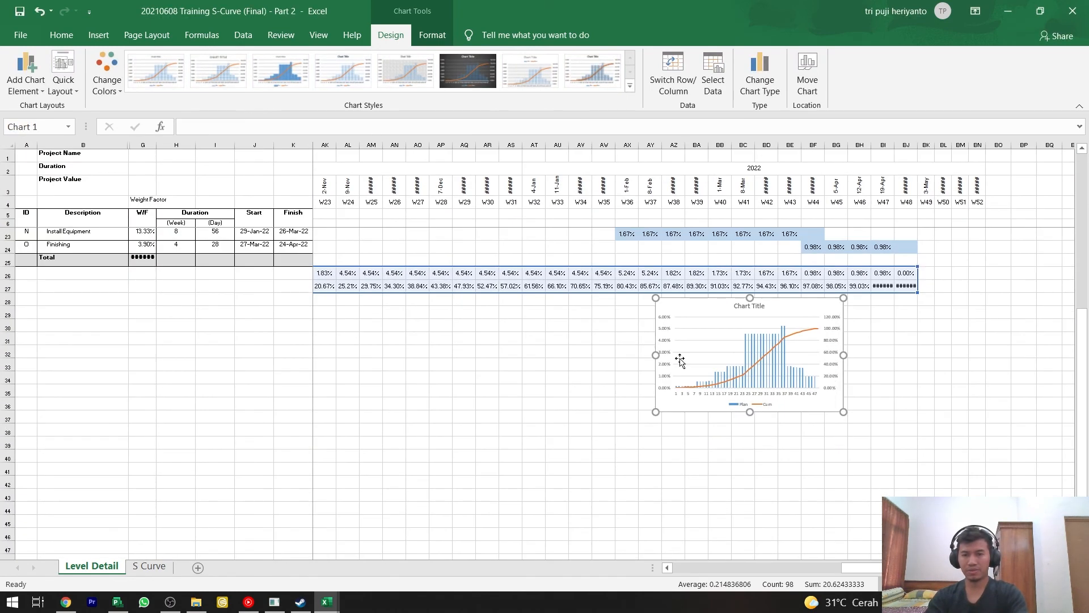
pyautogui.moveTo(655, 354); pyautogui.dragTo(316, 357)
pyautogui.moveTo(591, 412); pyautogui.dragTo(591, 530)
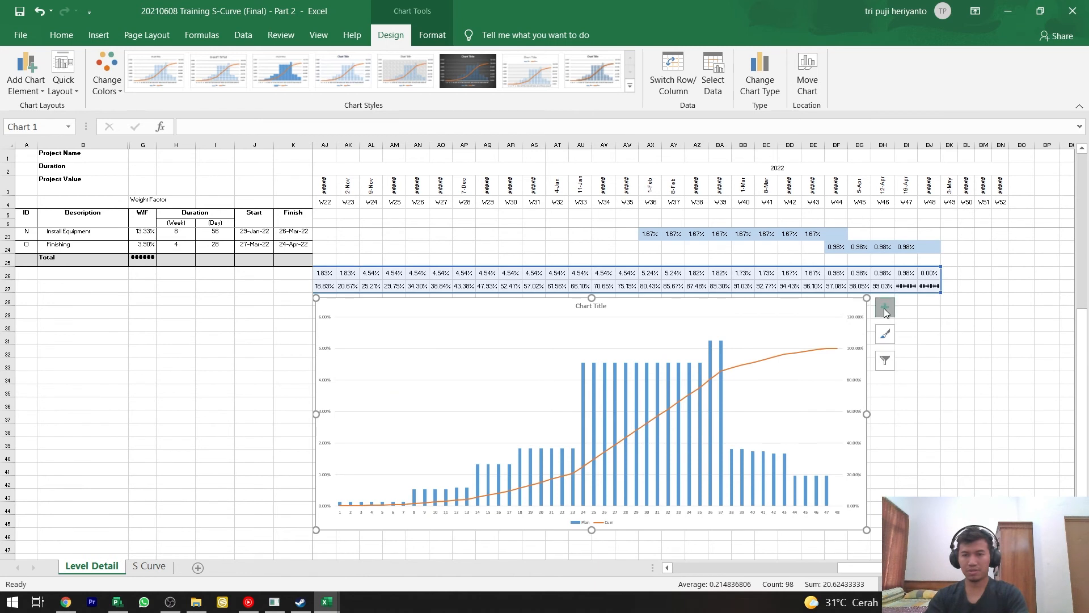
pyautogui.click(884, 307)
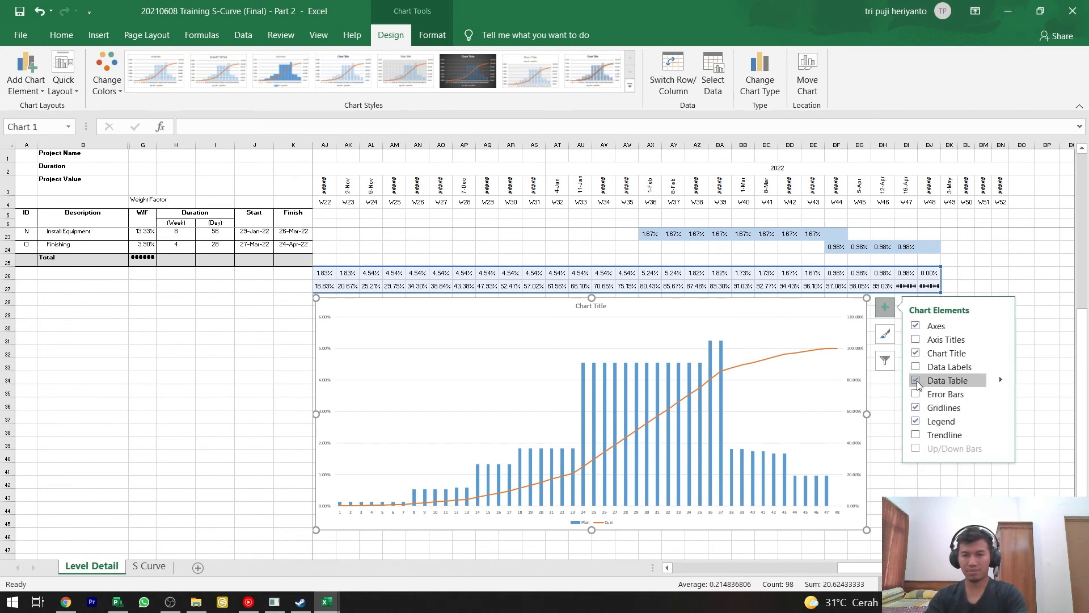
pyautogui.click(917, 381)
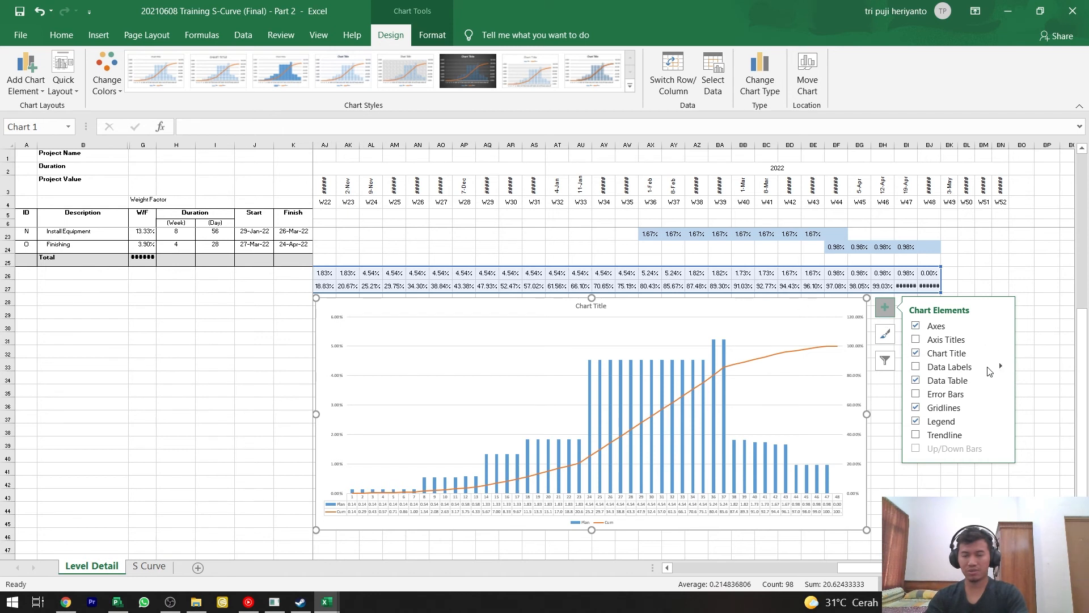
# - Set the chart's horizontal axis labels to the weekly dates in O3:BJ3
pyautogui.rightClick(820, 337)
pyautogui.scroll(4, 758, 500)
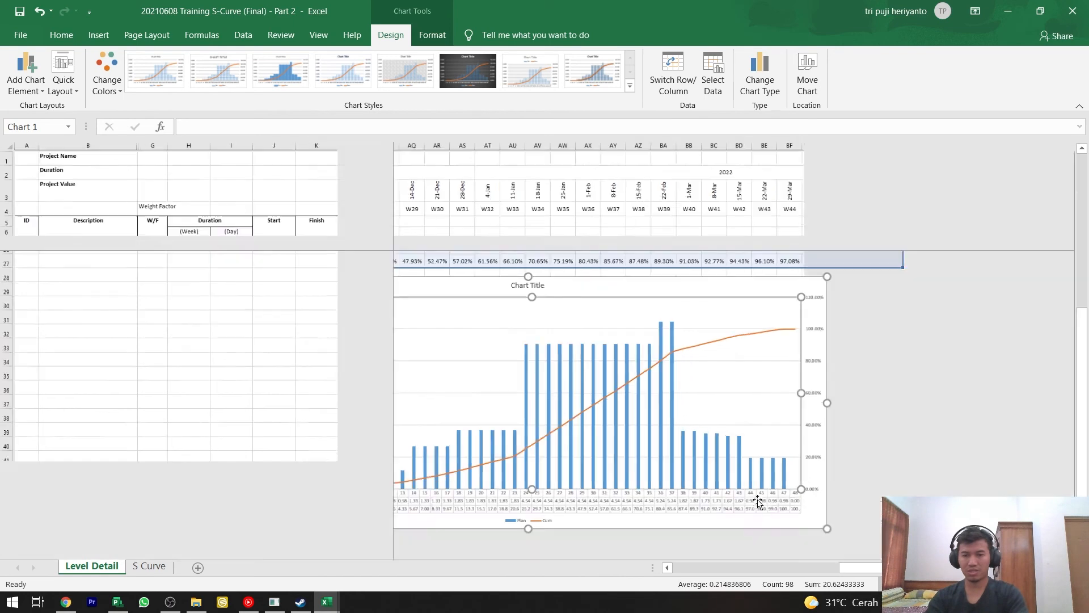
pyautogui.scroll(-4, 760, 505)
pyautogui.scroll(4, 737, 465)
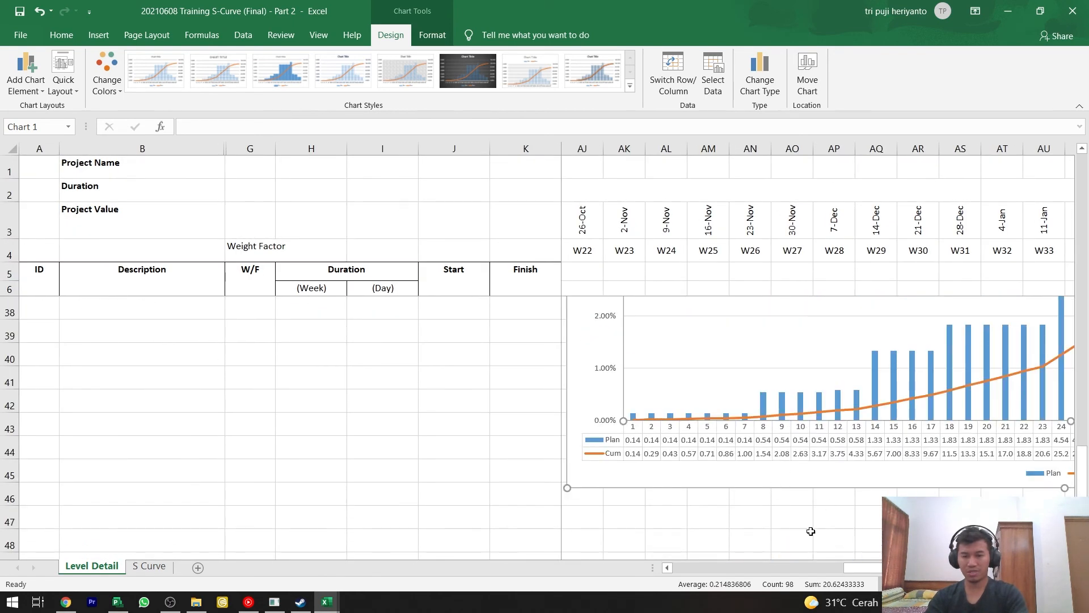
pyautogui.moveTo(862, 568); pyautogui.dragTo(903, 568)
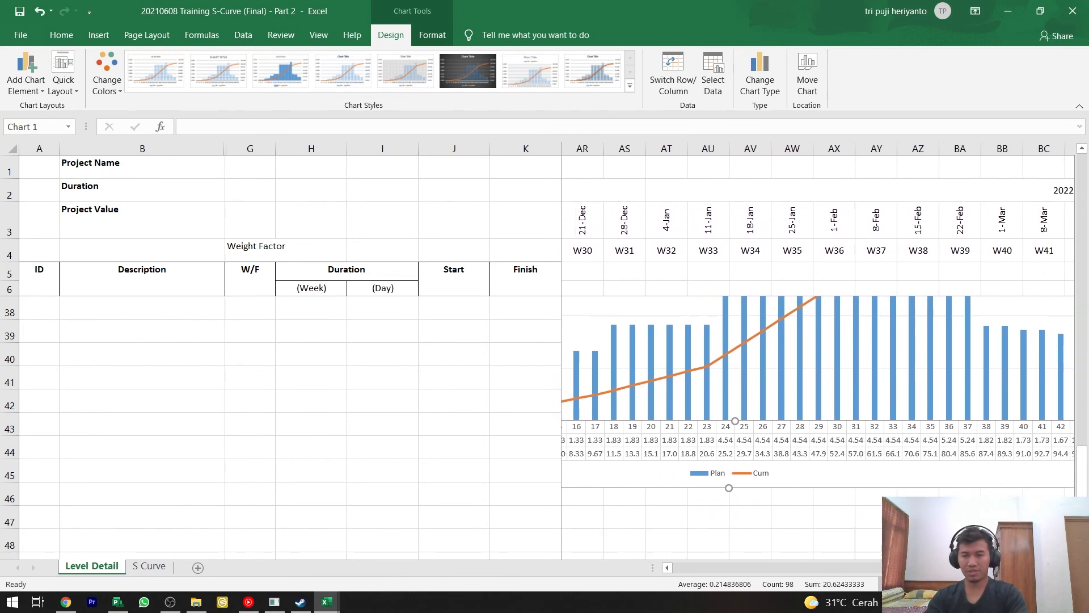
pyautogui.click(794, 227)
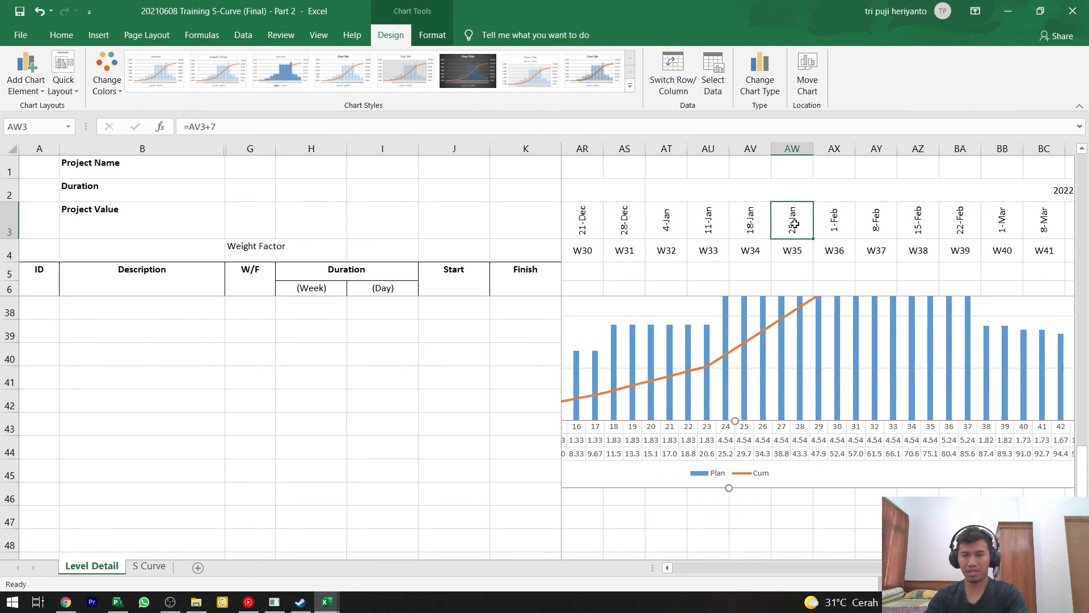
pyautogui.rightClick(909, 429)
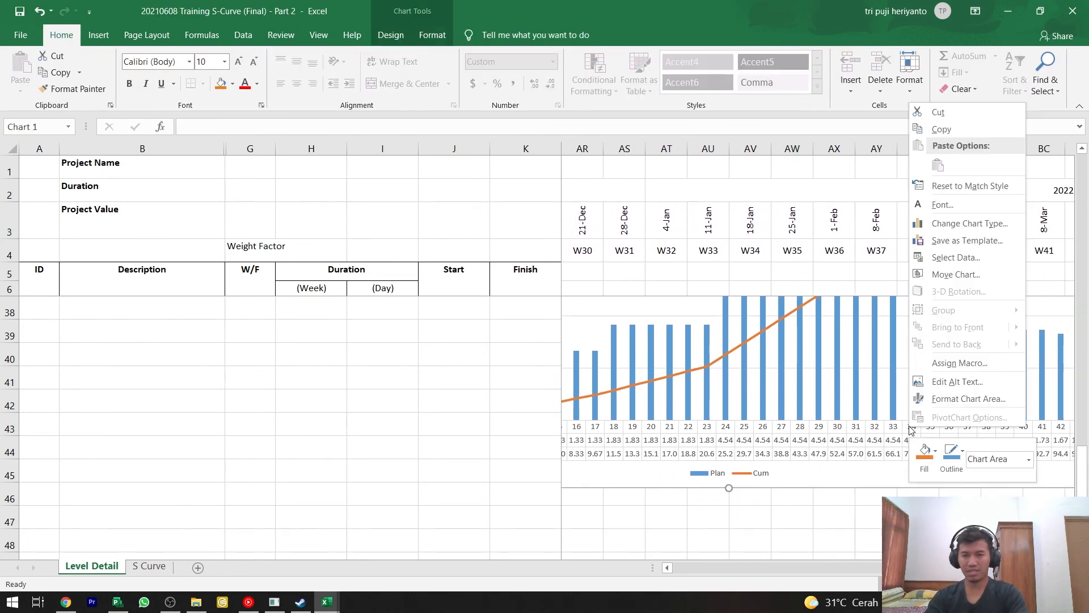
pyautogui.rightClick(876, 375)
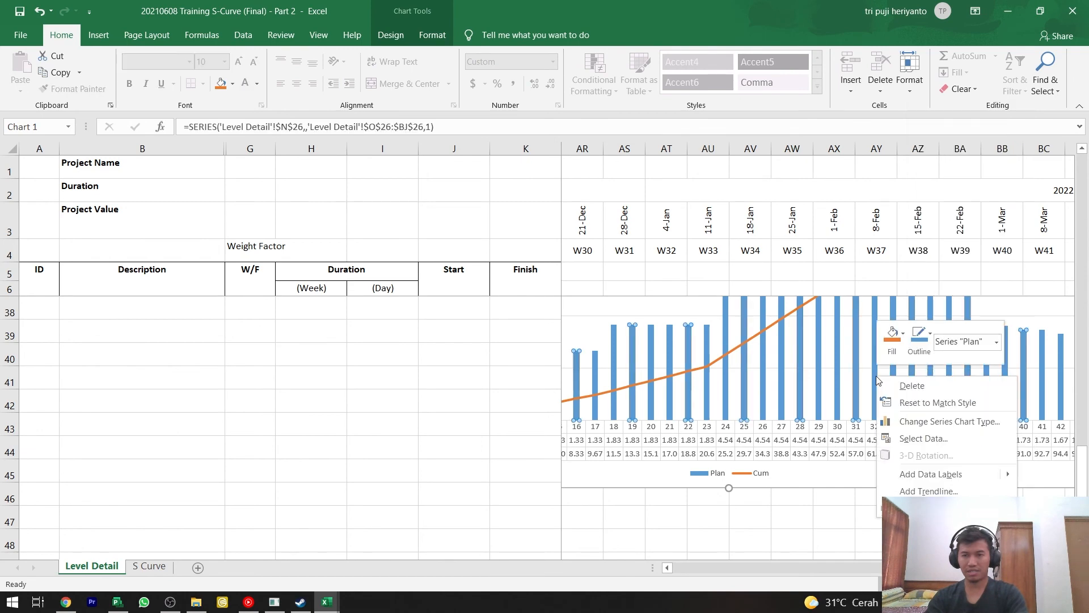
pyautogui.rightClick(1003, 316)
pyautogui.click(968, 374)
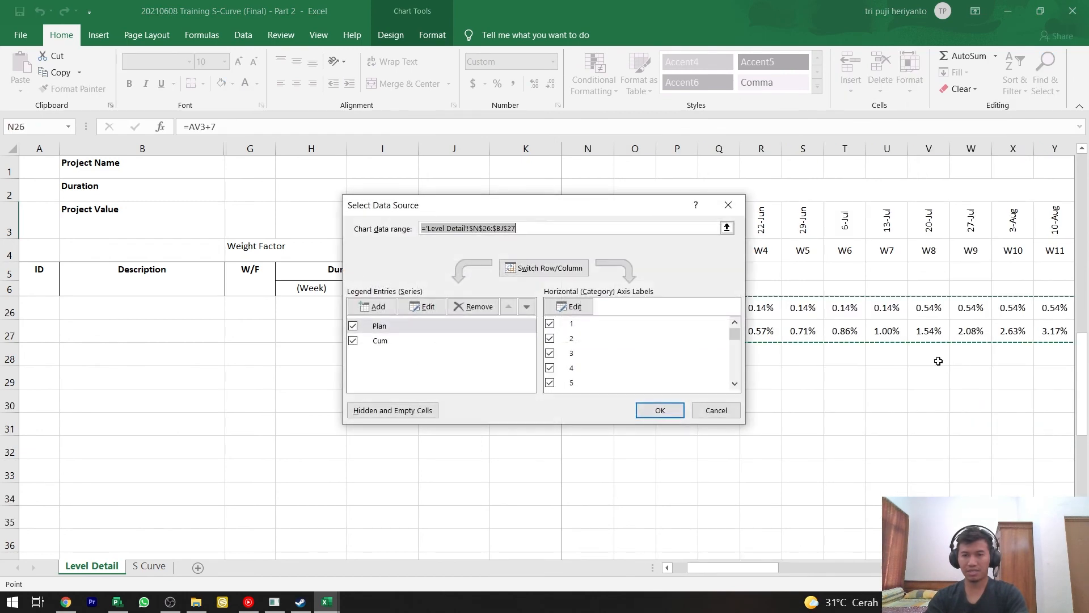
pyautogui.click(587, 307)
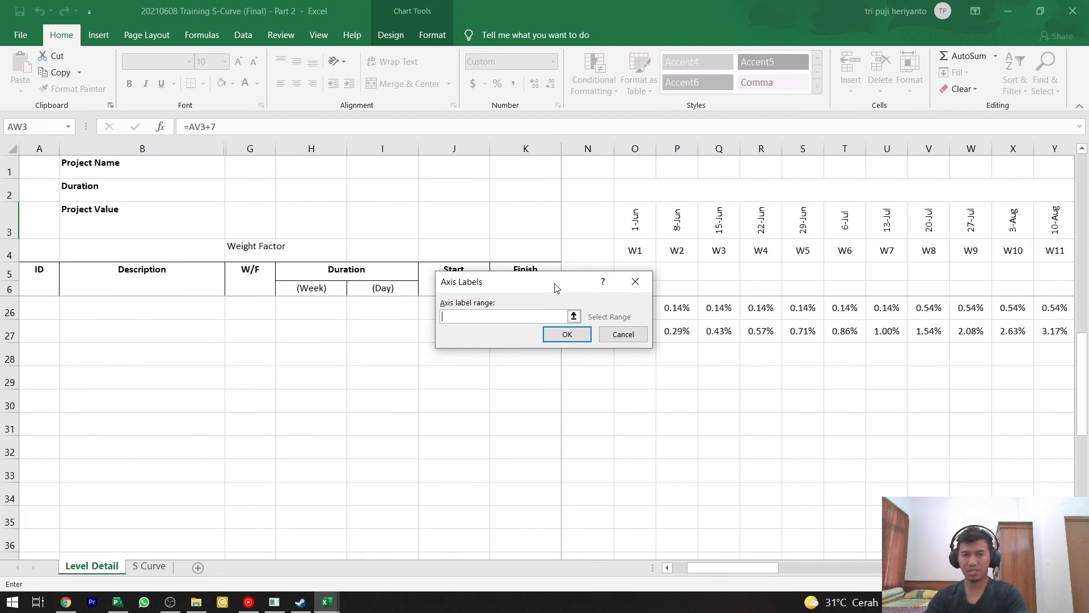
pyautogui.moveTo(555, 288); pyautogui.dragTo(509, 289)
pyautogui.click(635, 218)
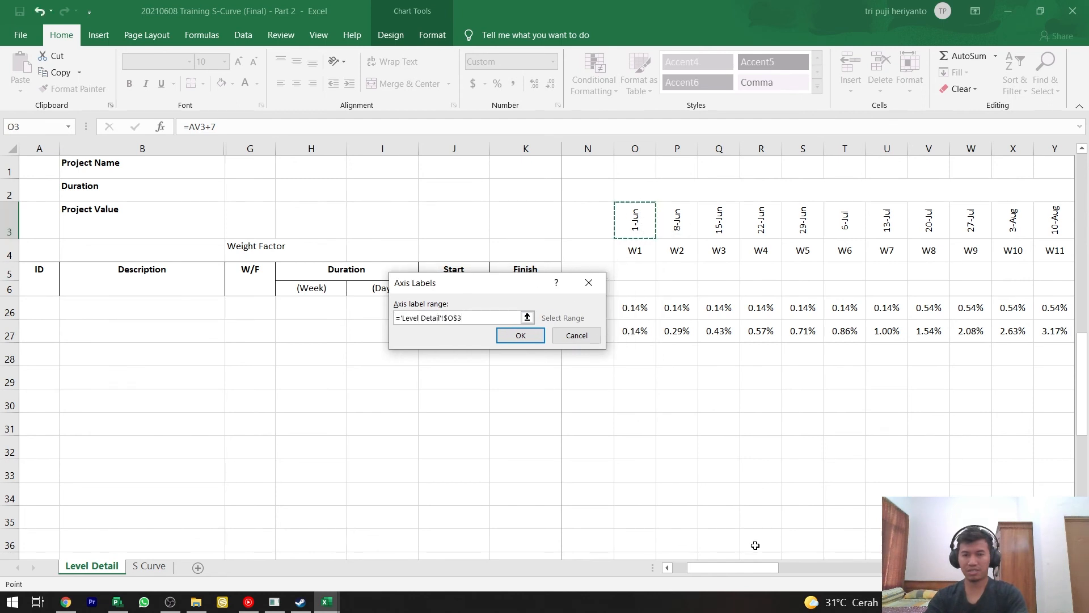
pyautogui.moveTo(755, 567); pyautogui.dragTo(781, 567)
pyautogui.keyDown('shift'); pyautogui.click(918, 221); pyautogui.keyUp('shift')
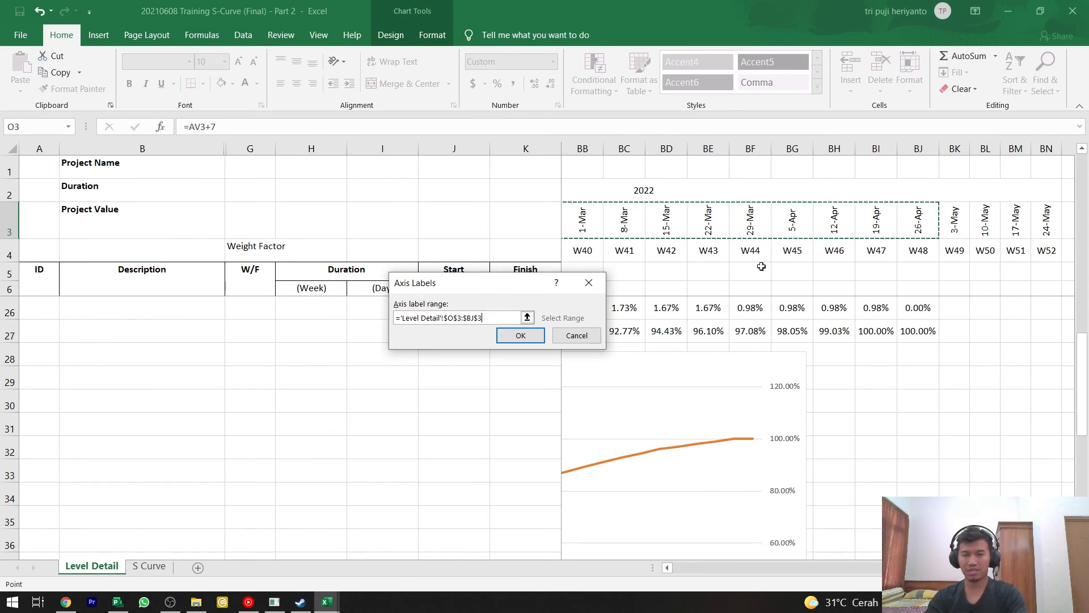
pyautogui.click(523, 336)
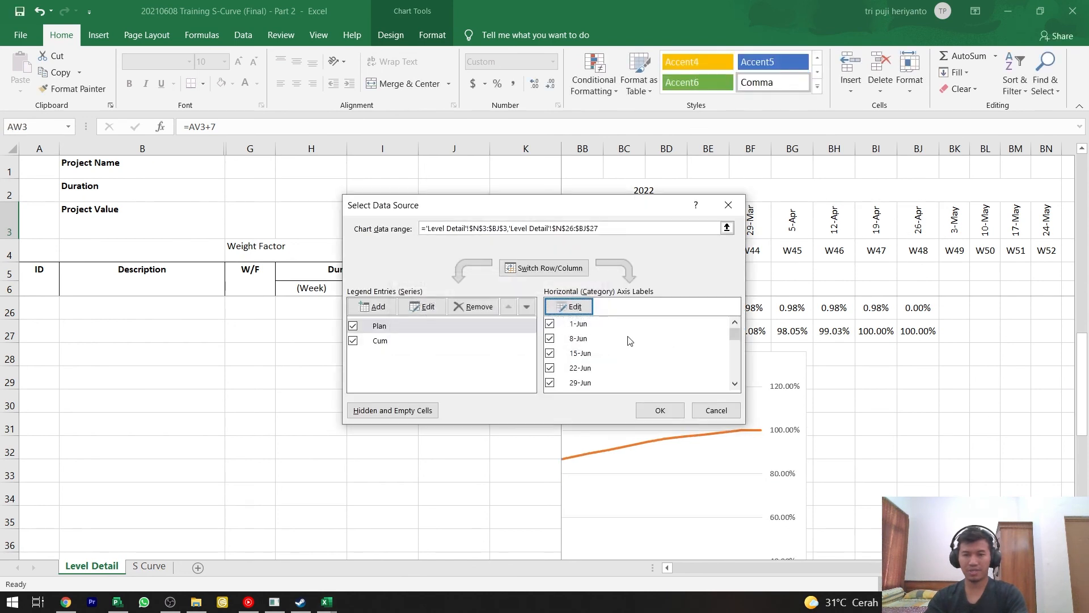
pyautogui.click(660, 409)
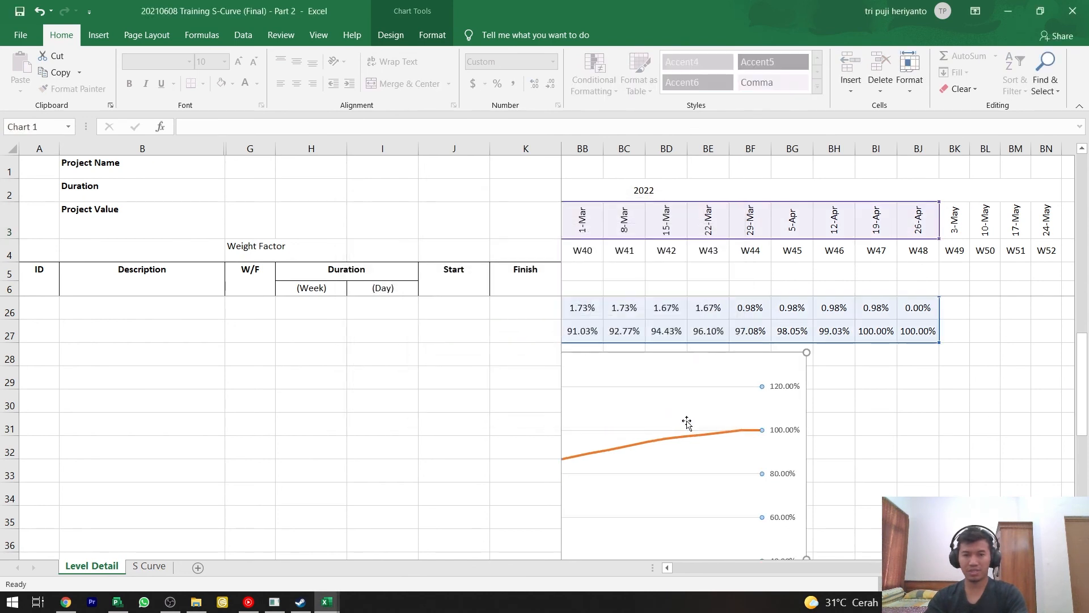
# - Change the chart's horizontal axis label range to the week numbers in O4:BJ4
pyautogui.scroll(-4, 689, 423)
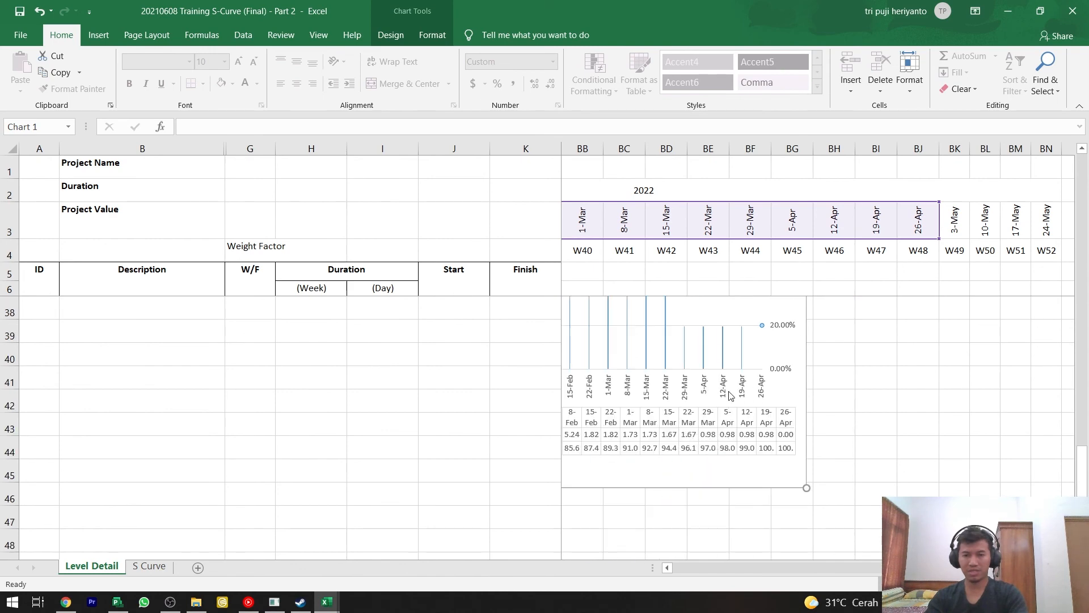
pyautogui.moveTo(977, 569); pyautogui.dragTo(867, 570)
pyautogui.scroll(-2, 880, 474)
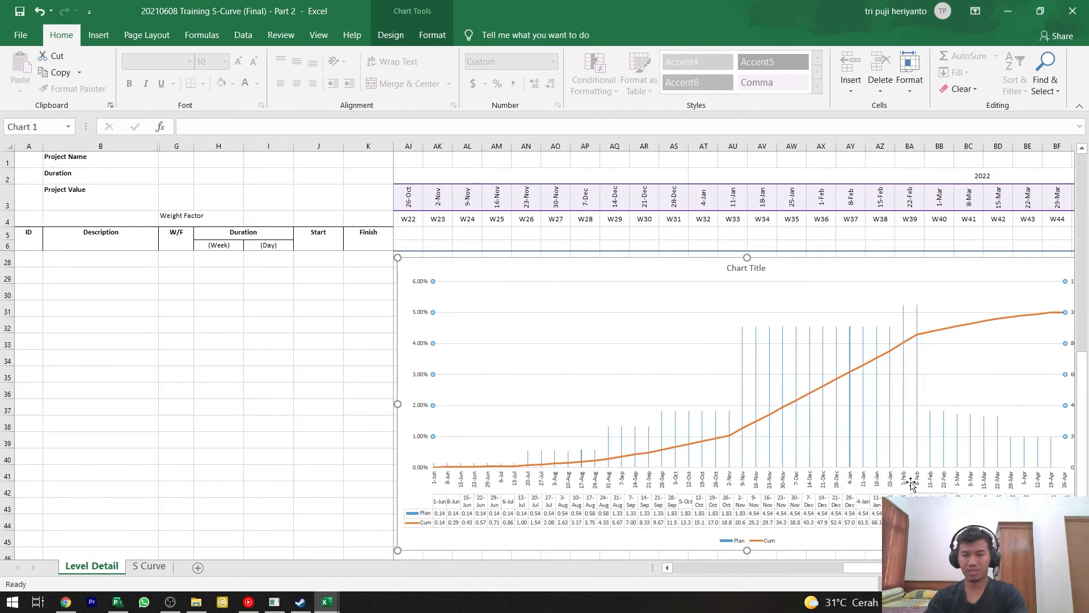
pyautogui.scroll(7, 910, 483)
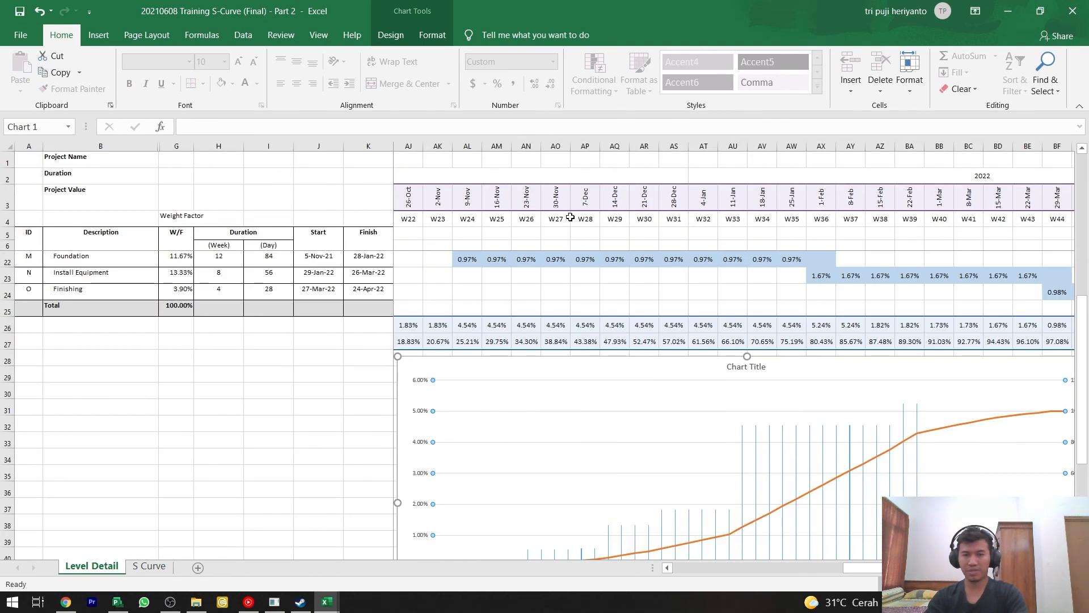
pyautogui.scroll(-7, 590, 256)
pyautogui.scroll(-1, 743, 406)
pyautogui.rightClick(790, 438)
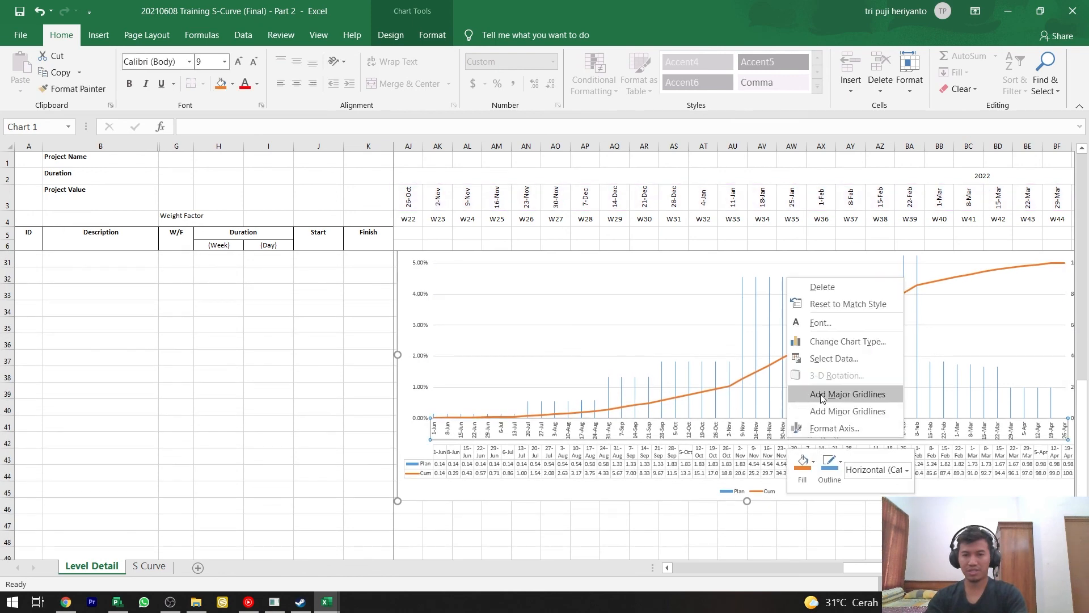
pyautogui.click(829, 359)
pyautogui.click(561, 306)
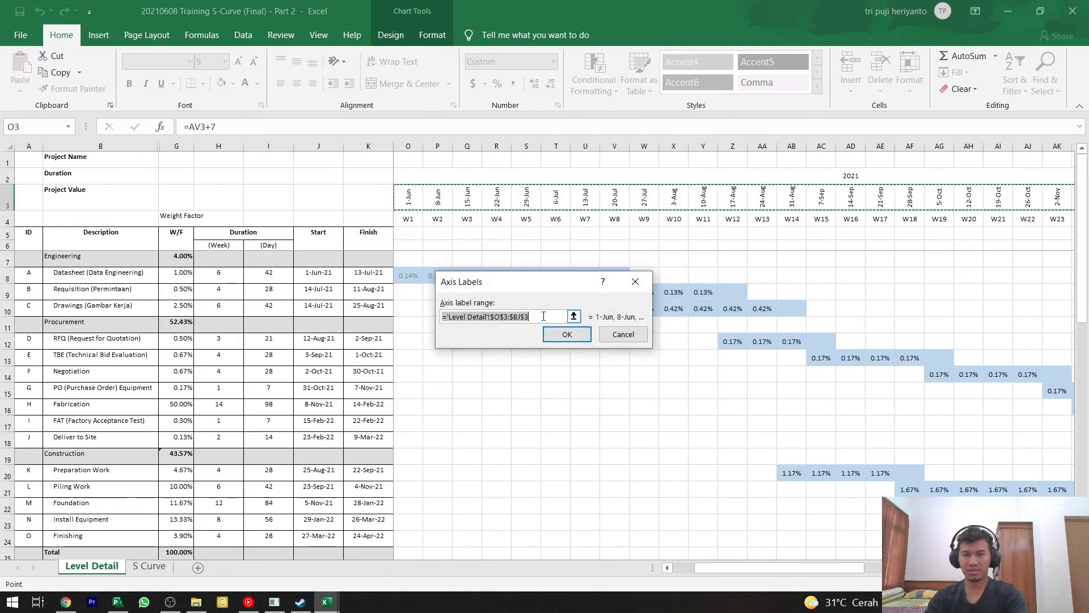
pyautogui.click(408, 219)
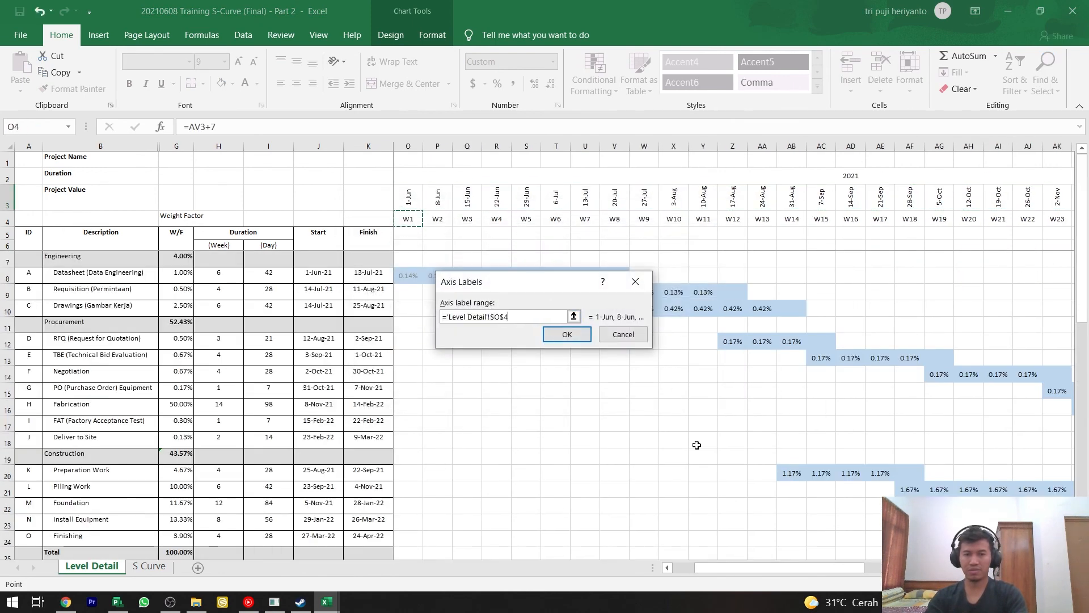
pyautogui.moveTo(801, 568); pyautogui.dragTo(972, 567)
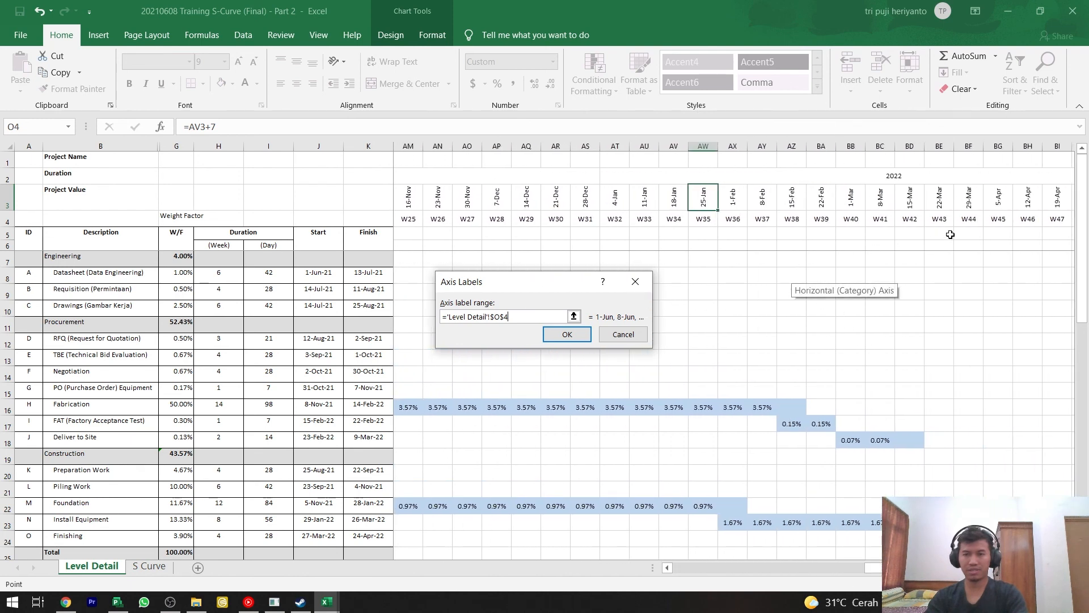
pyautogui.hscroll(2, 947, 281)
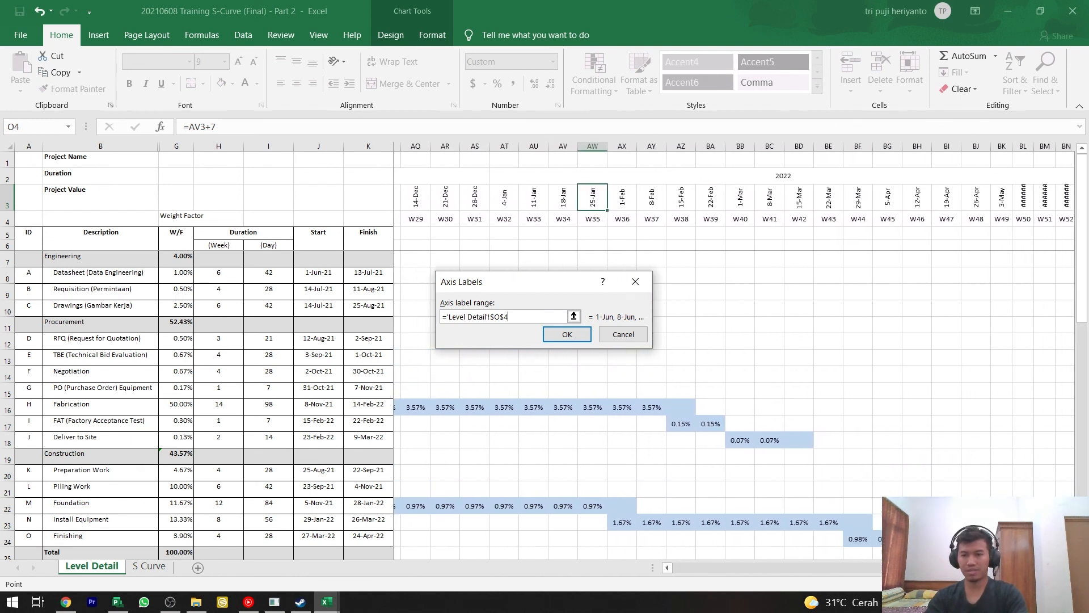
pyautogui.keyDown('shift'); pyautogui.click(975, 220); pyautogui.keyUp('shift')
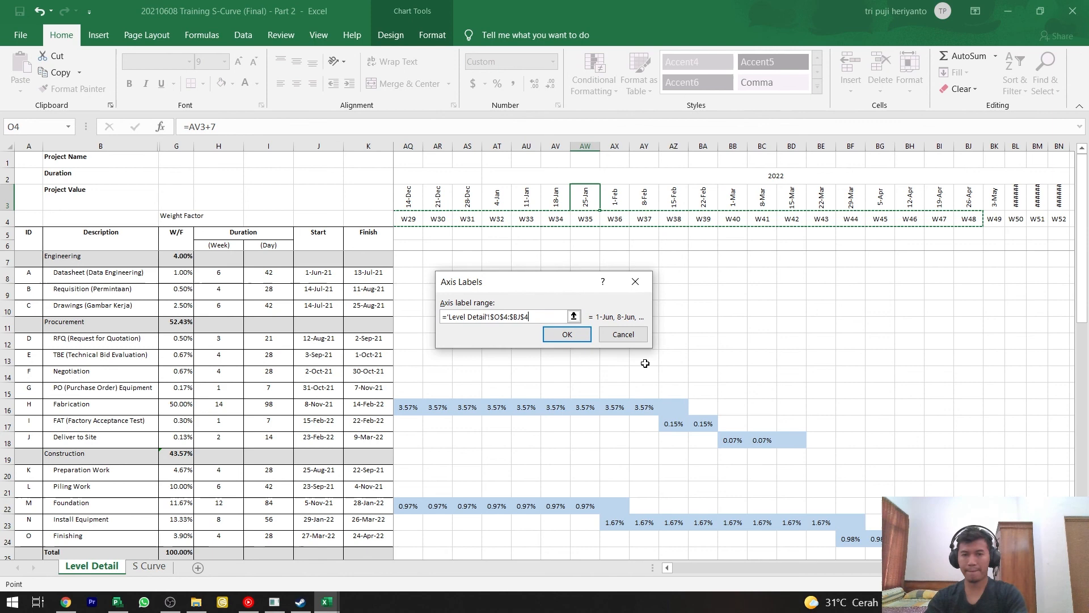
pyautogui.click(566, 334)
pyautogui.click(659, 410)
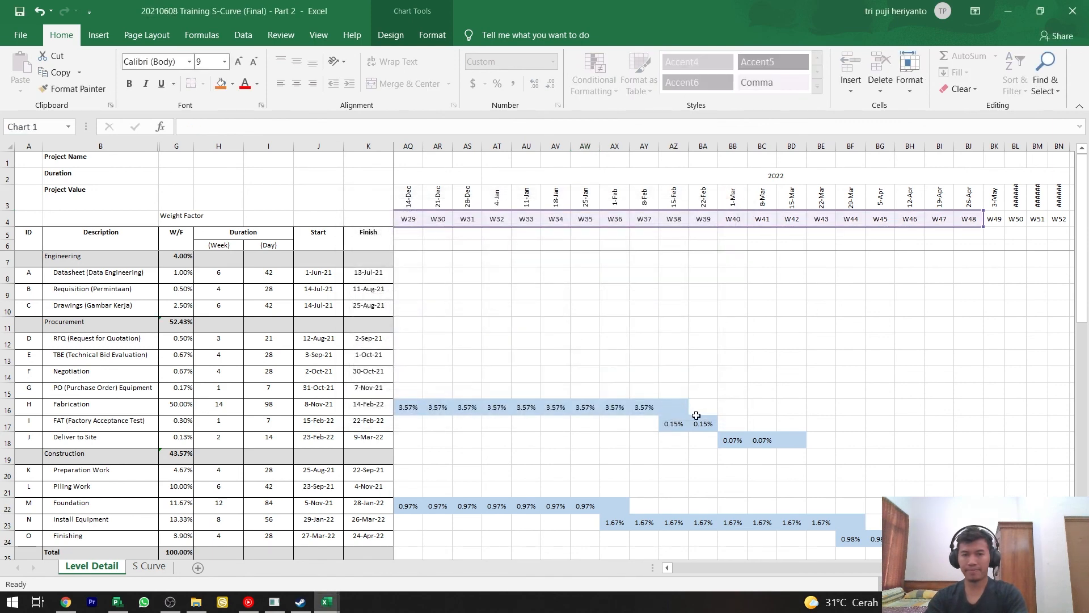
# - Review the chart's week labels, Plan columns, Cum curve and data table against the weekly rows above, leaving the chart deselected
pyautogui.scroll(-6, 705, 433)
pyautogui.scroll(-3, 720, 428)
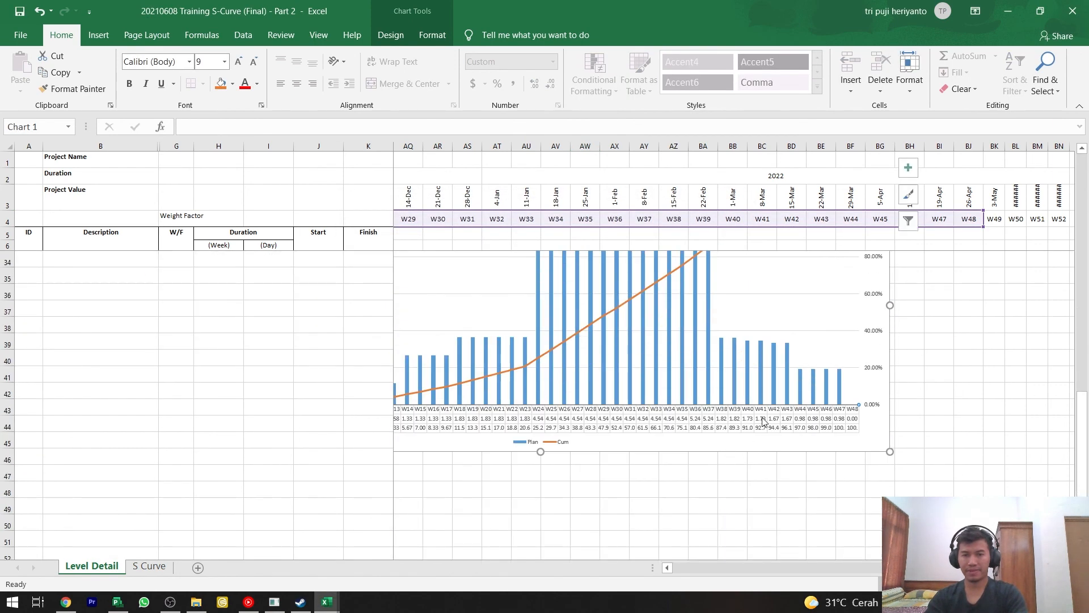
pyautogui.scroll(2, 718, 407)
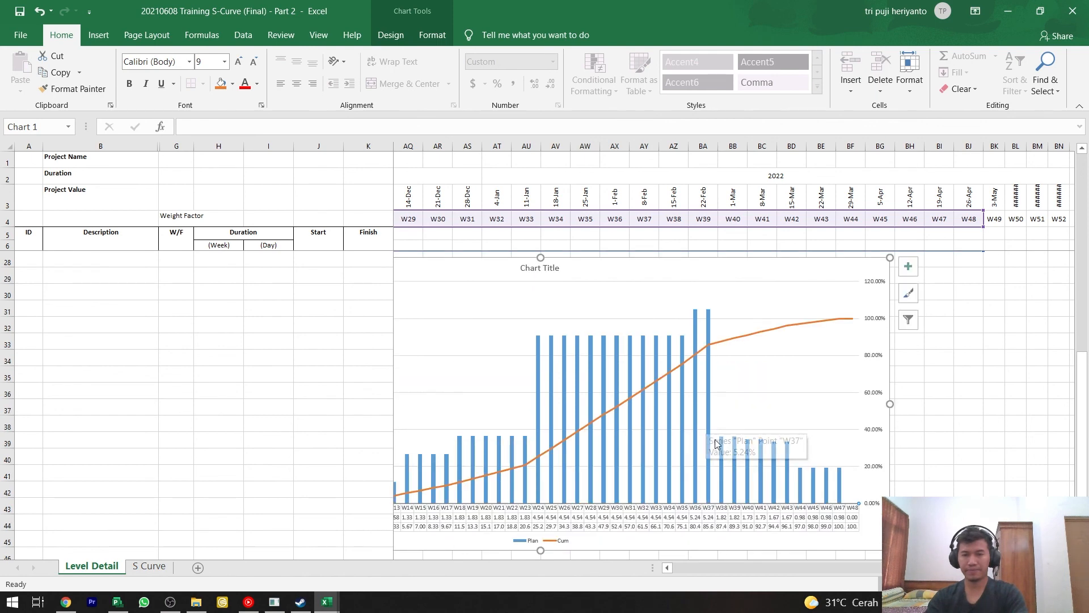
pyautogui.hscroll(-4, 873, 283)
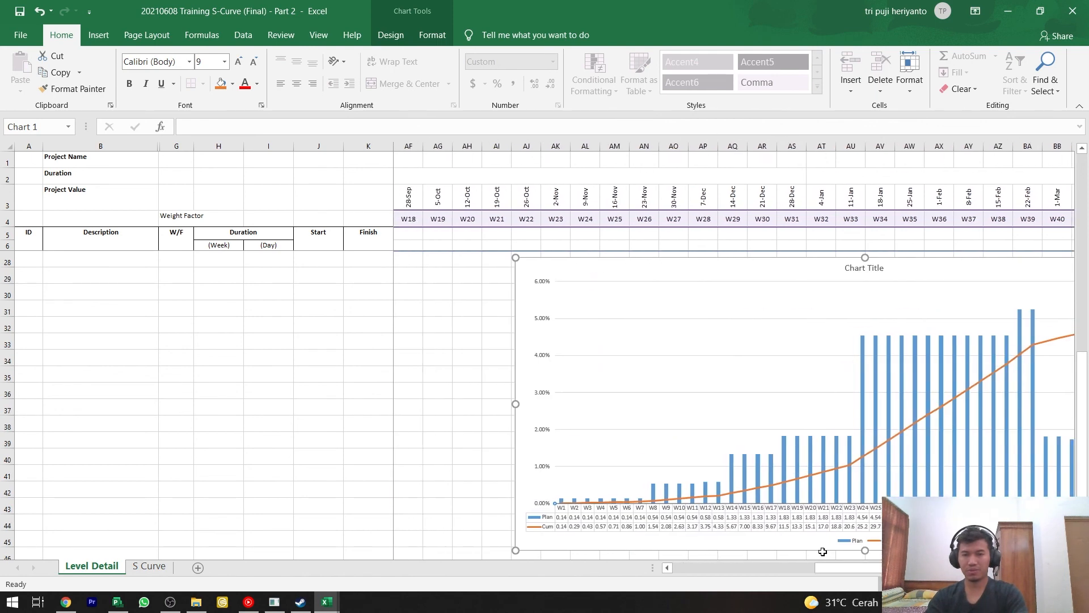
pyautogui.click(874, 268)
pyautogui.hscroll(3, 734, 352)
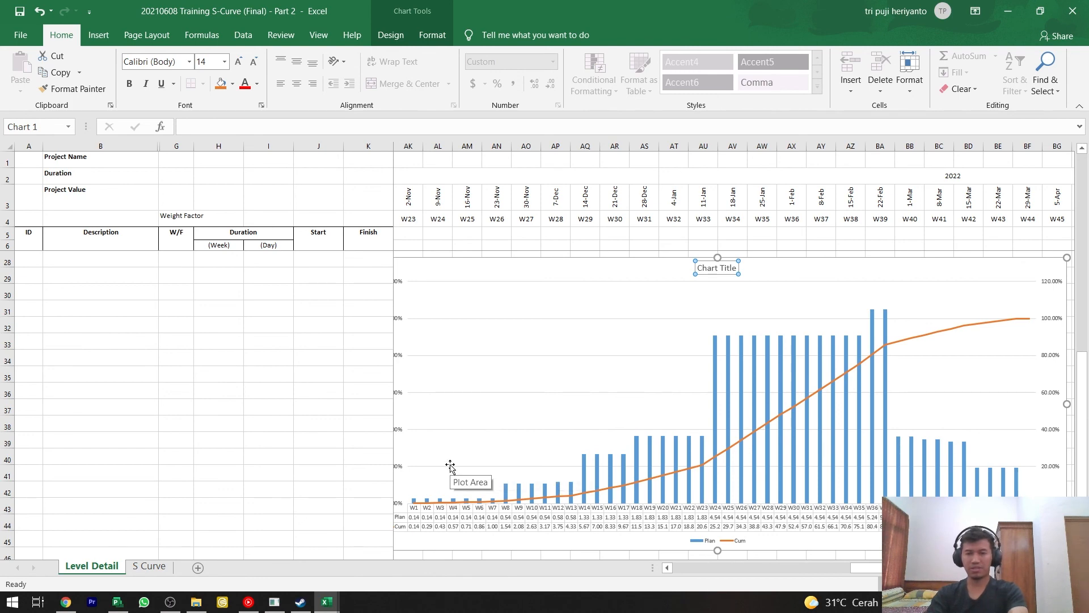
pyautogui.scroll(4, 459, 467)
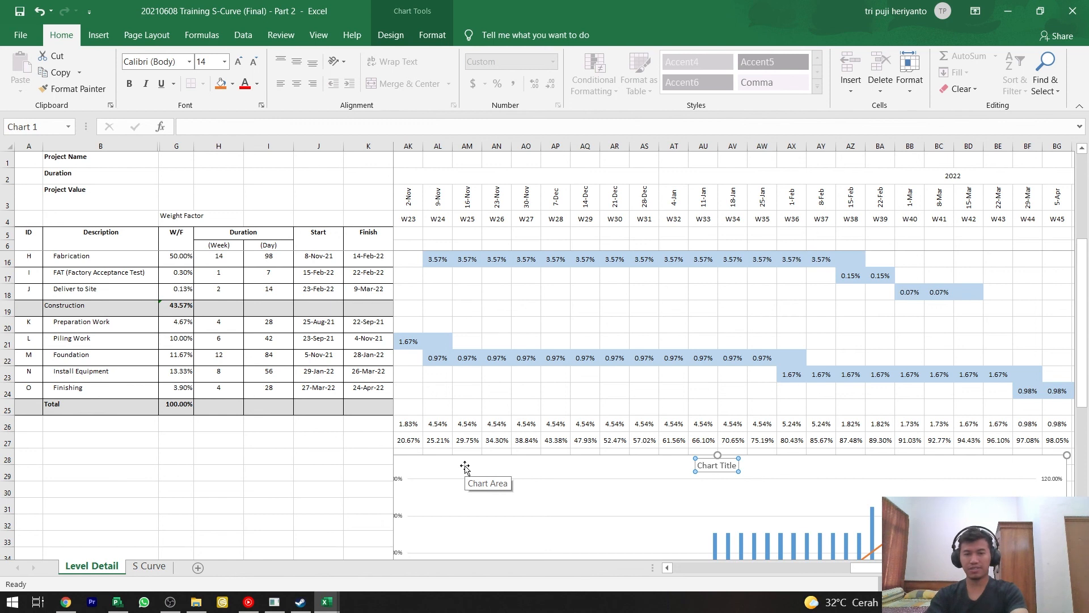
pyautogui.click(303, 439)
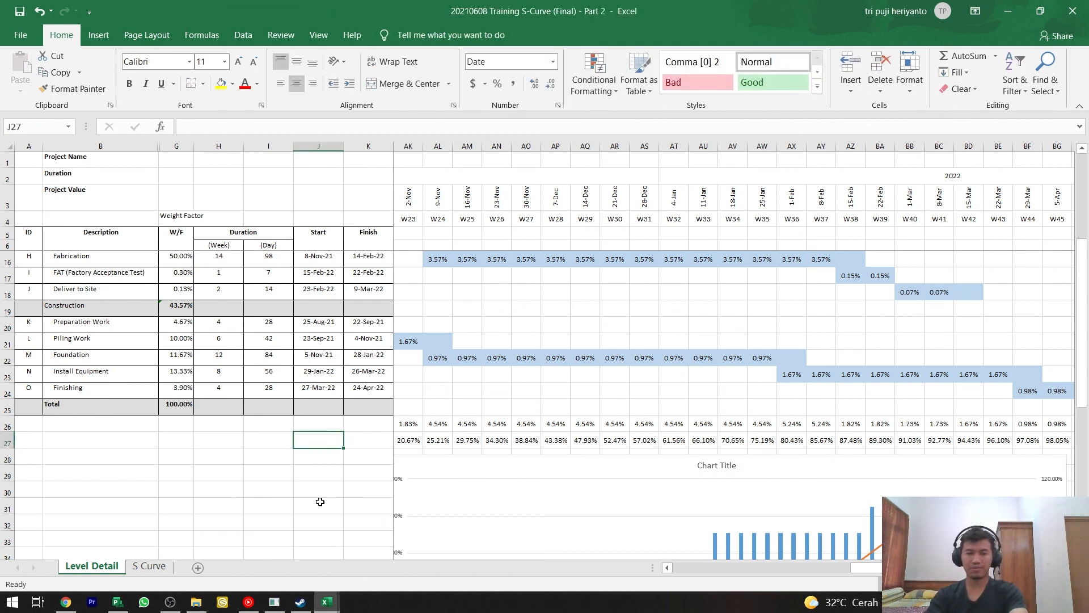